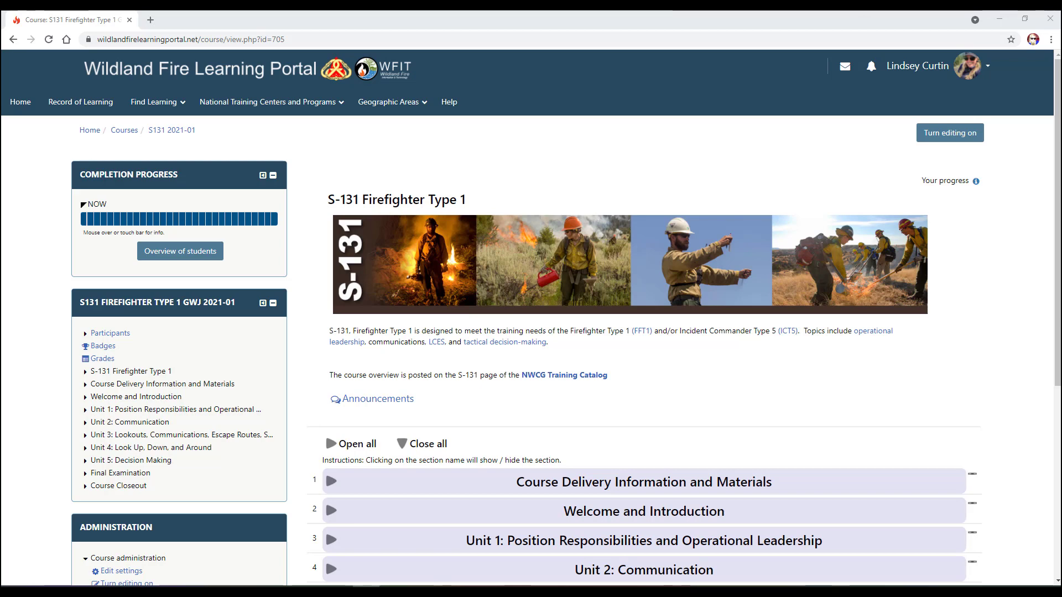
Download the S-131 Course Certificate PDF from the Course Closeout section and open the downloaded file.
scroll(973, 232, "down", 3)
scroll(974, 232, "down", 3)
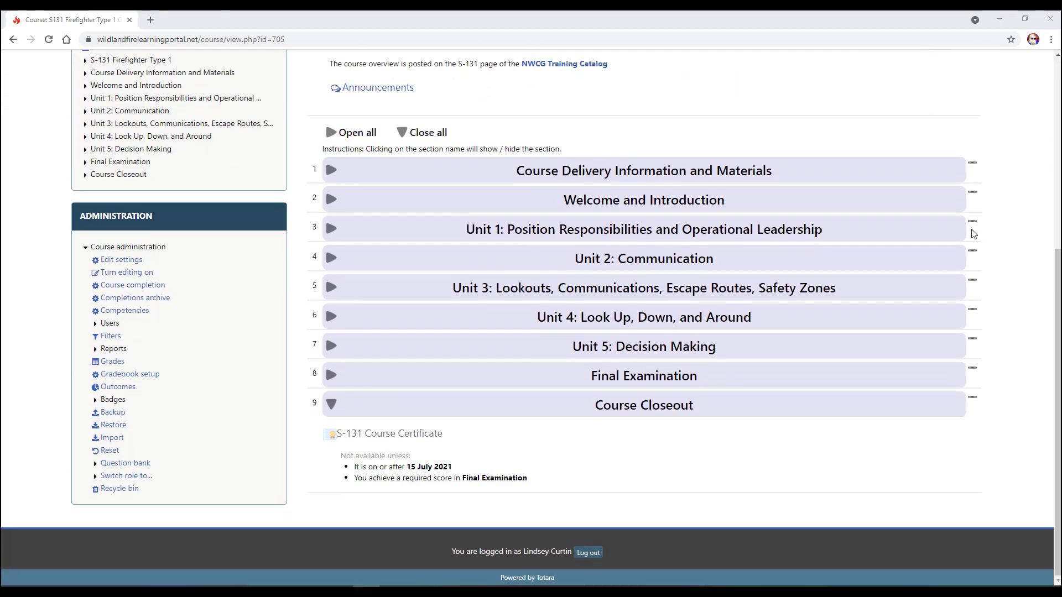
left_click(363, 438)
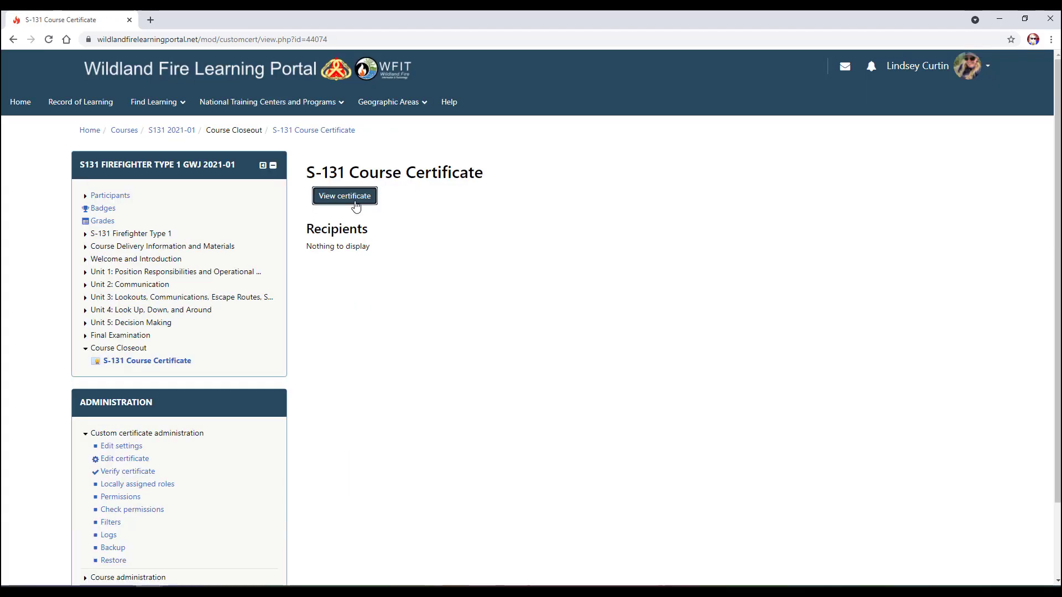
left_click(354, 203)
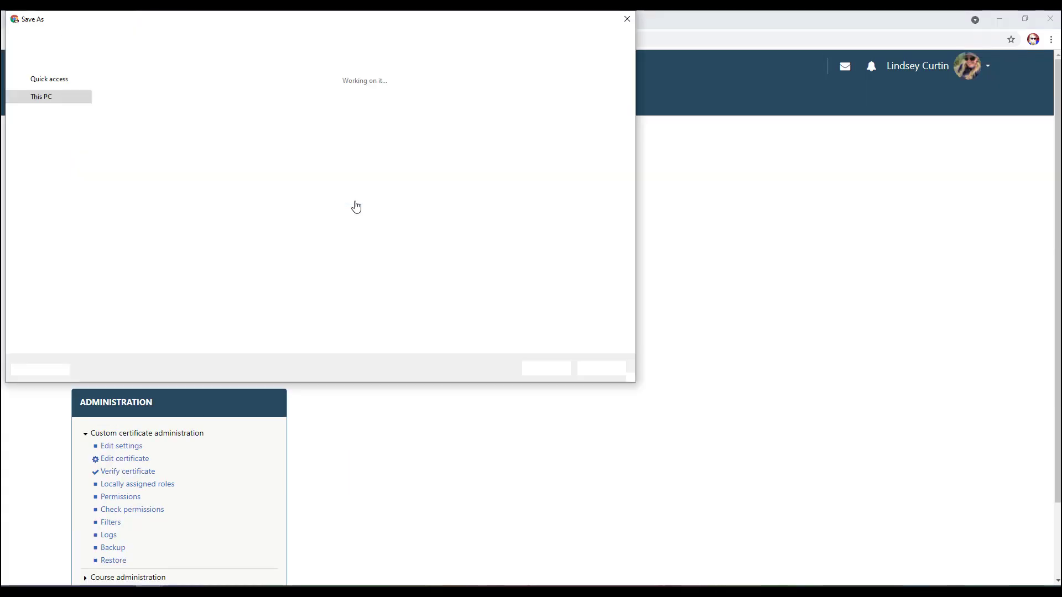
left_click(546, 368)
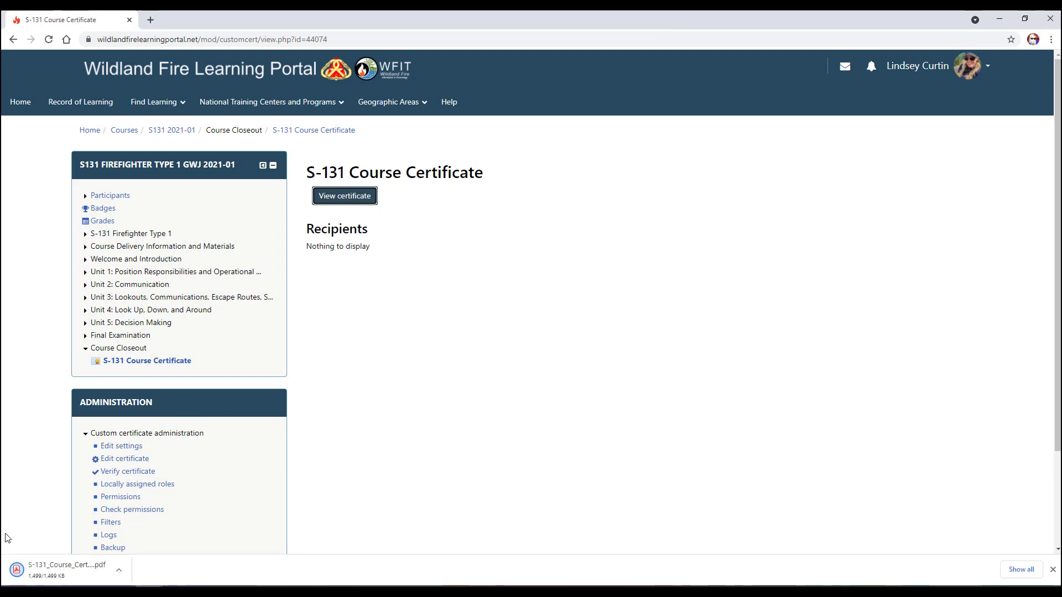
left_click(37, 567)
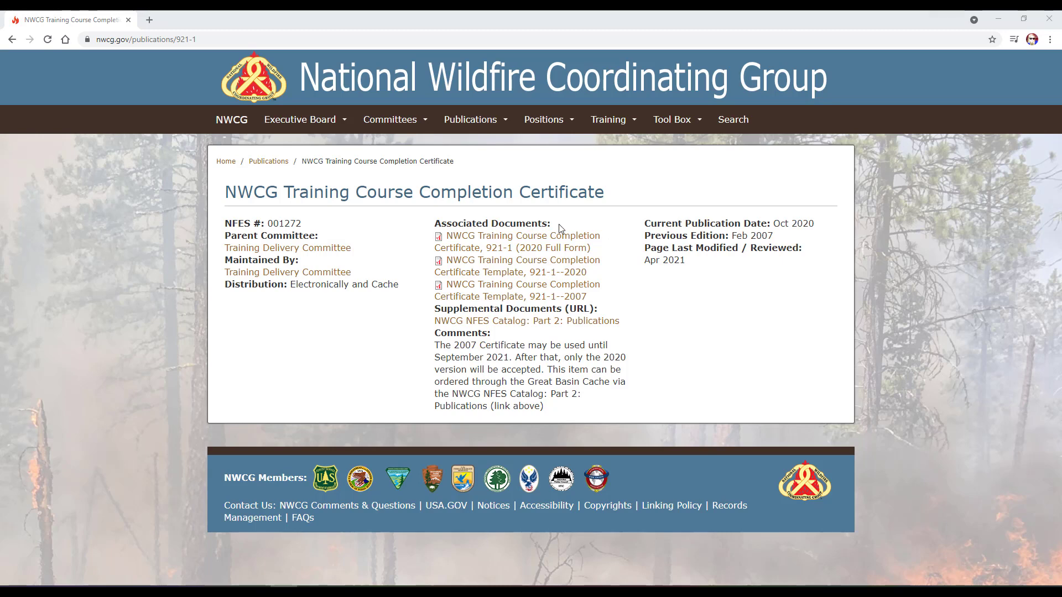
Download the NWCG Training Course Completion Certificate, 921-1 (2020 Full Form), as pms921-1-full-form and open it in Adobe Acrobat.
left_click(507, 244)
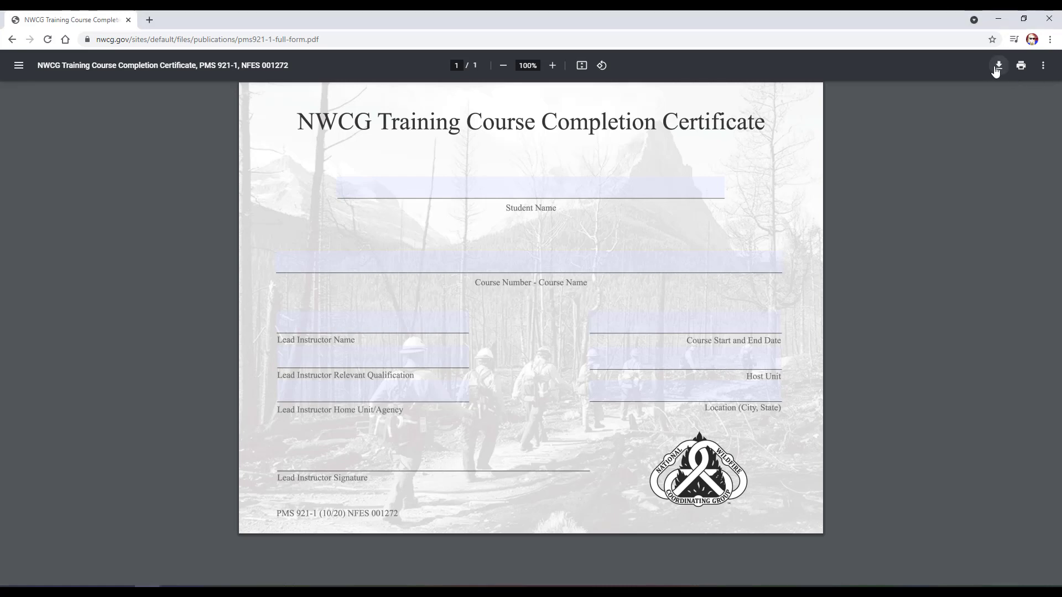
left_click(997, 67)
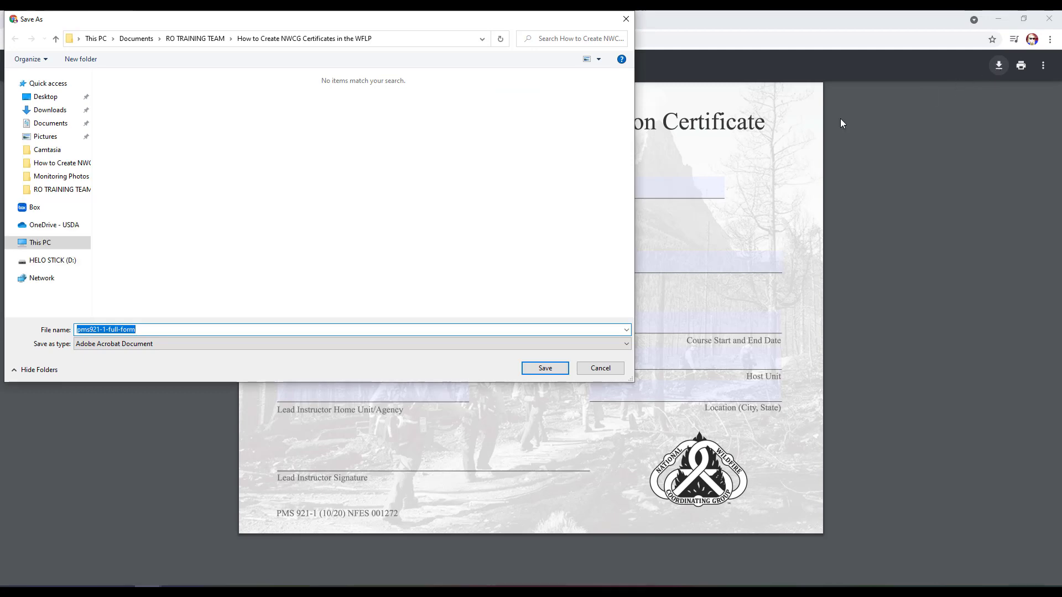
left_click(545, 369)
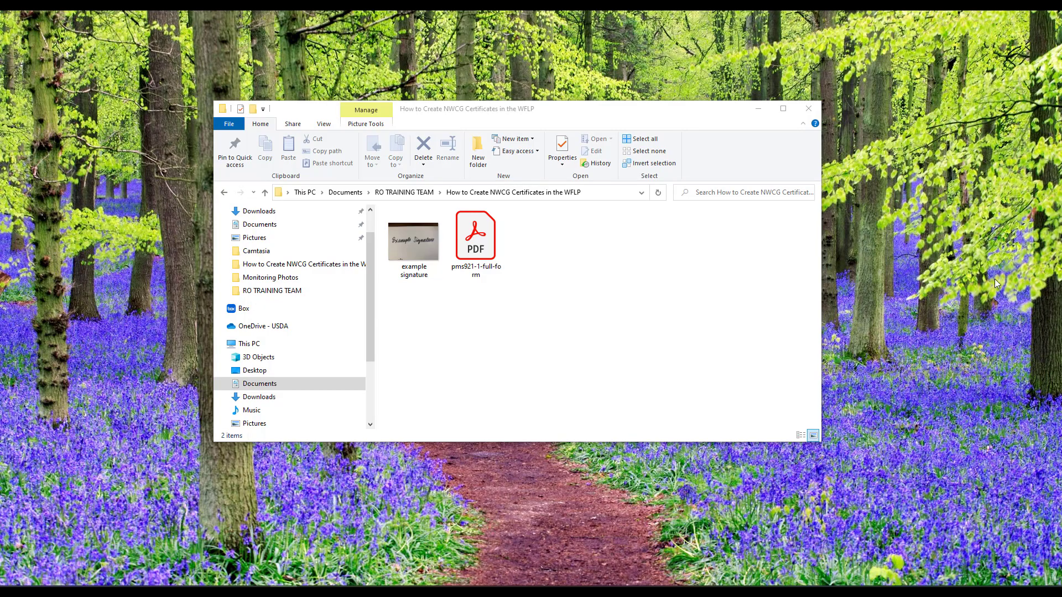
left_click(494, 249)
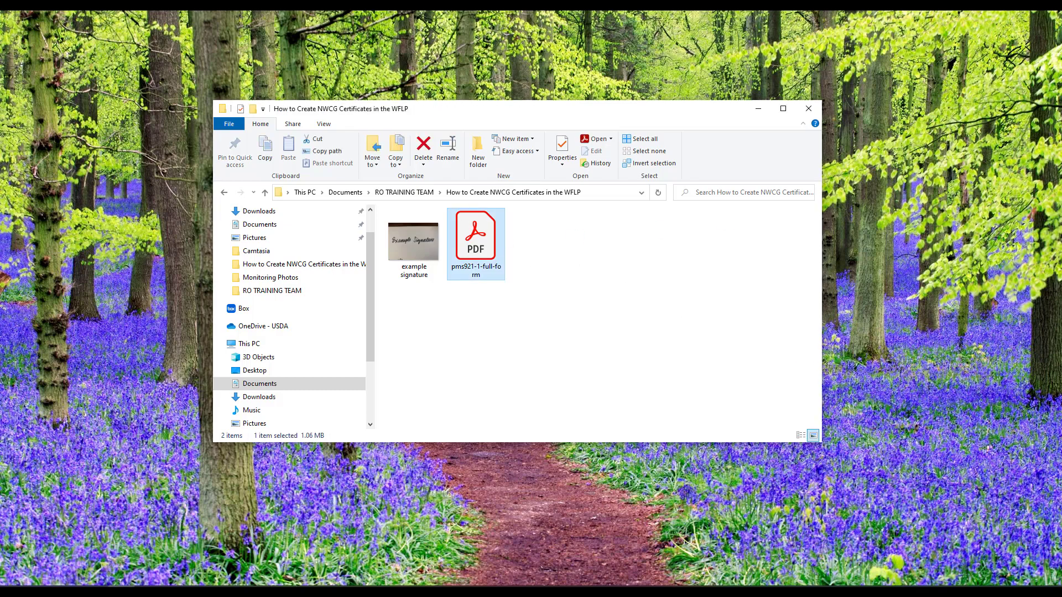
key("Return")
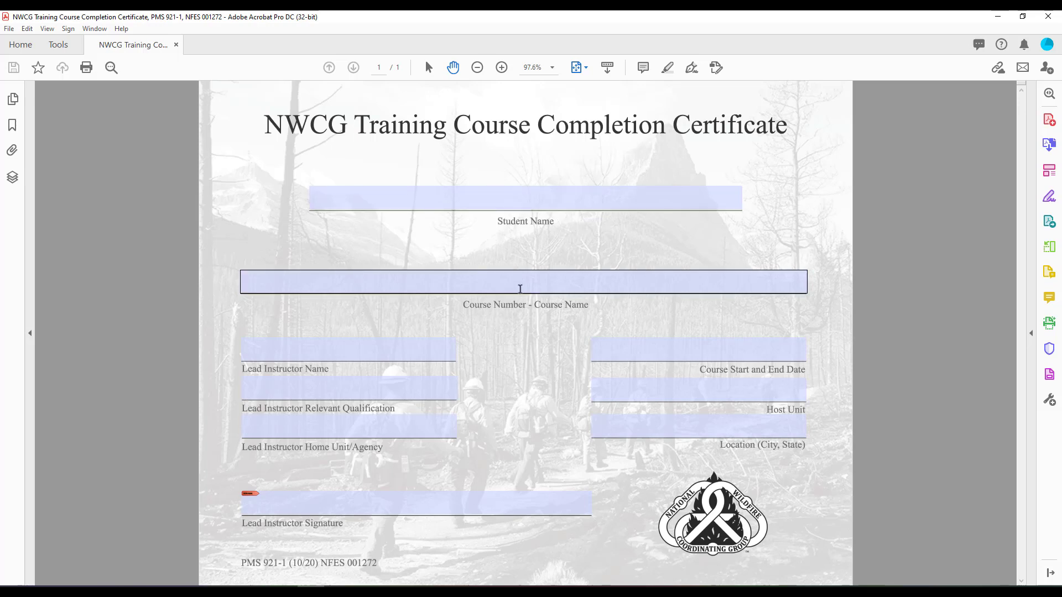
Enter "S-131 Firefighter Type 1" as the course number and name on the certificate.
left_click(520, 289)
type("S-131 ")
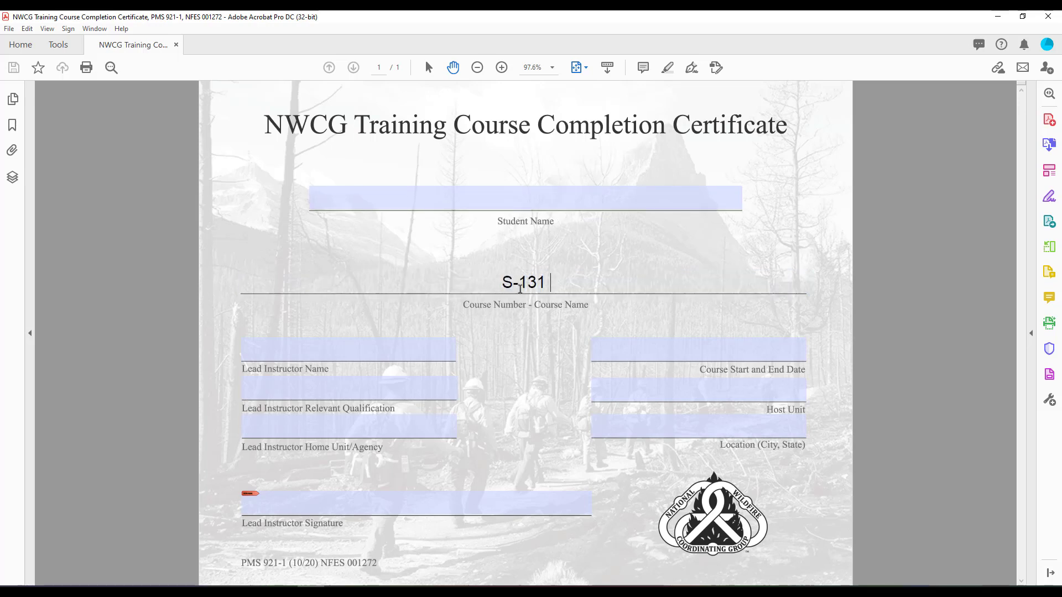
type("Firegi")
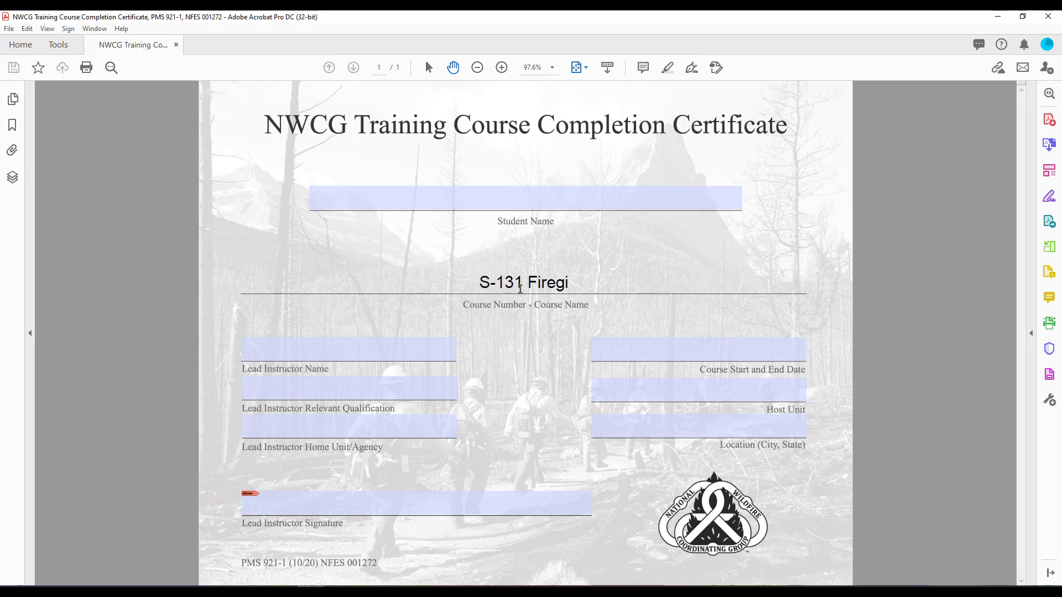
key("BackSpace")
key("BackSpace")
type("fighter Type")
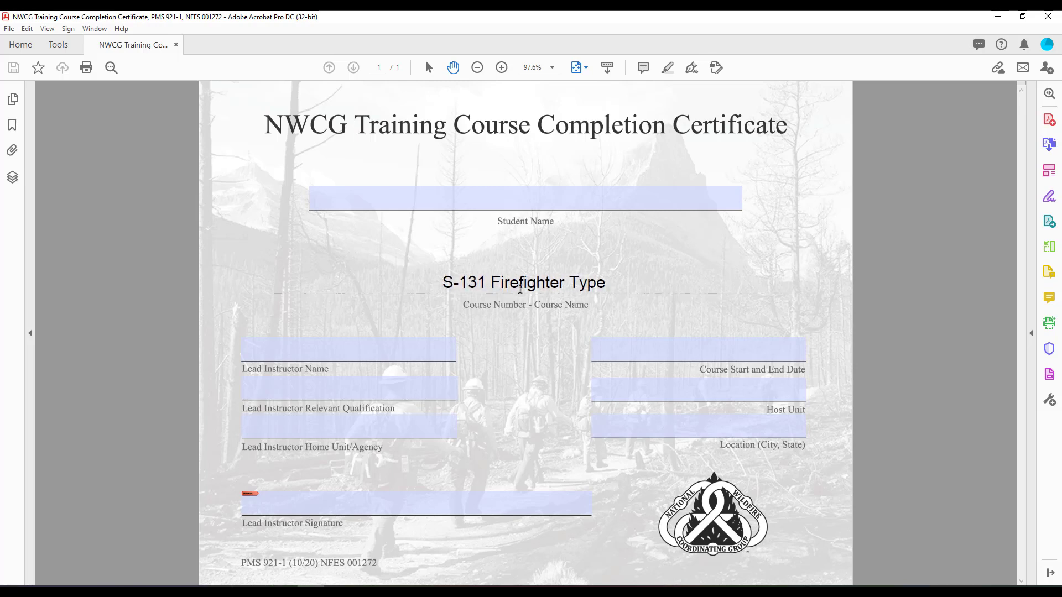
type(" 1")
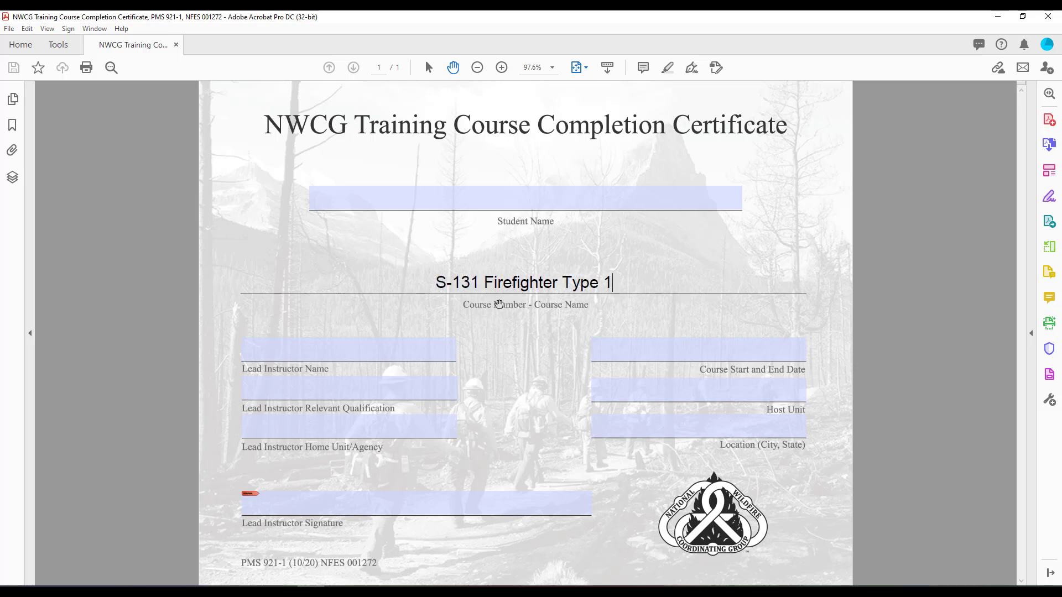
Enter "Example Signature" as the lead instructor name and "ENGB" as the lead instructor's relevant qualification.
left_click(392, 342)
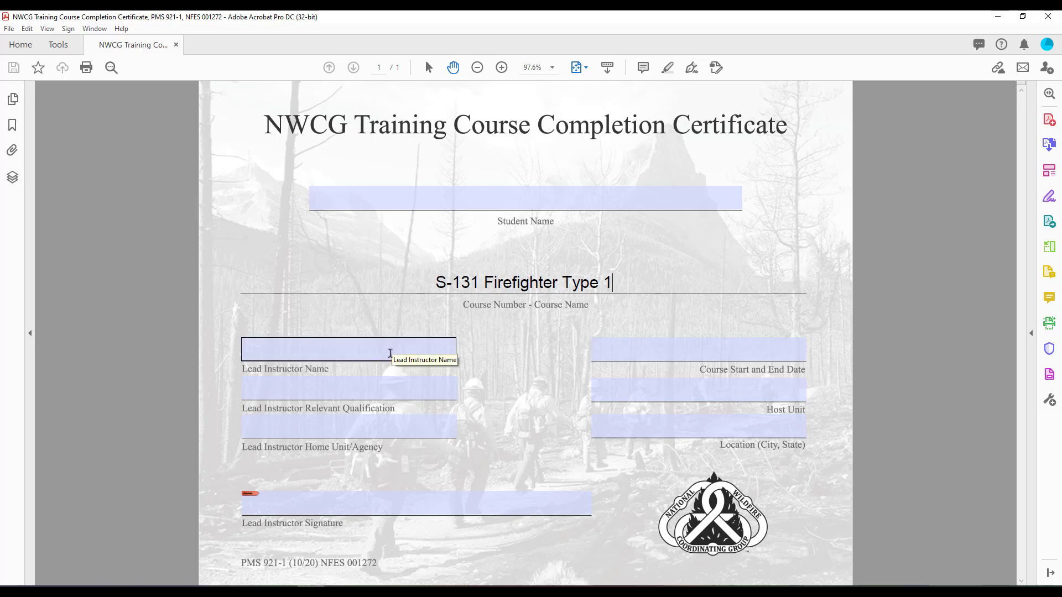
left_click(389, 354)
type("Example Si")
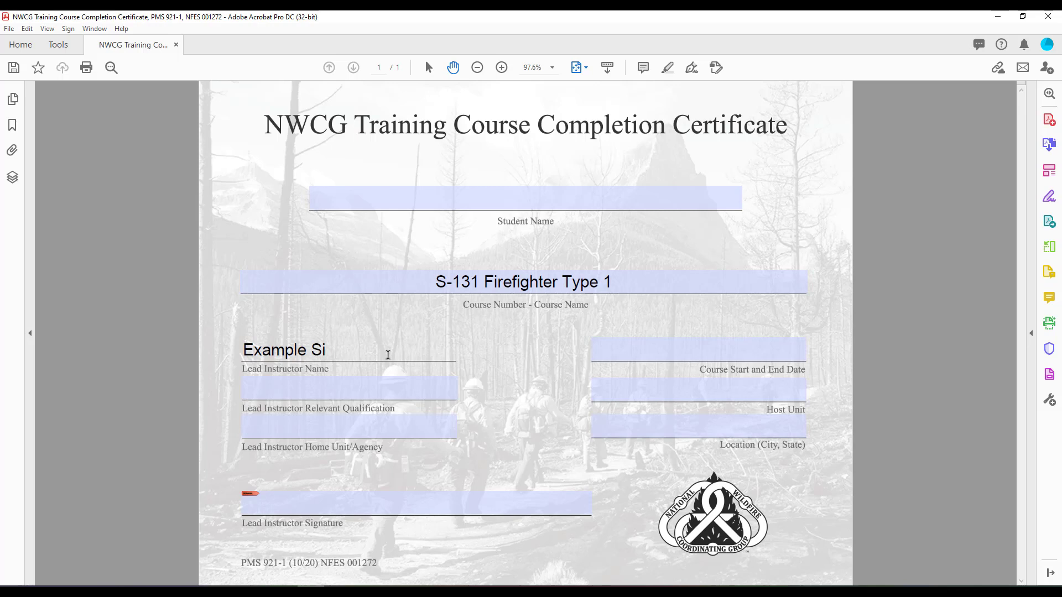
type("gnature")
left_click(367, 388)
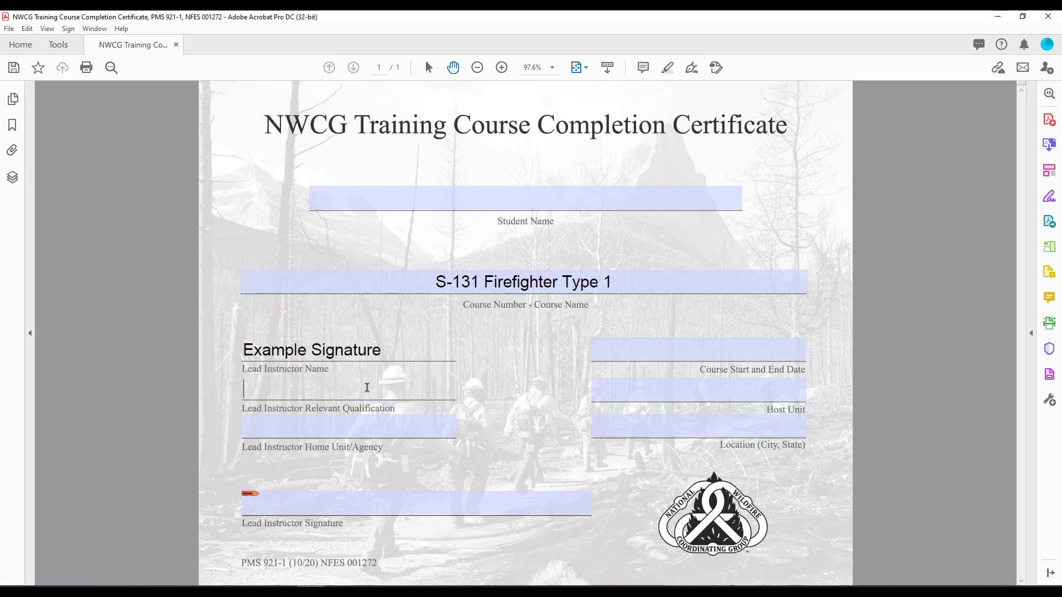
type("EN")
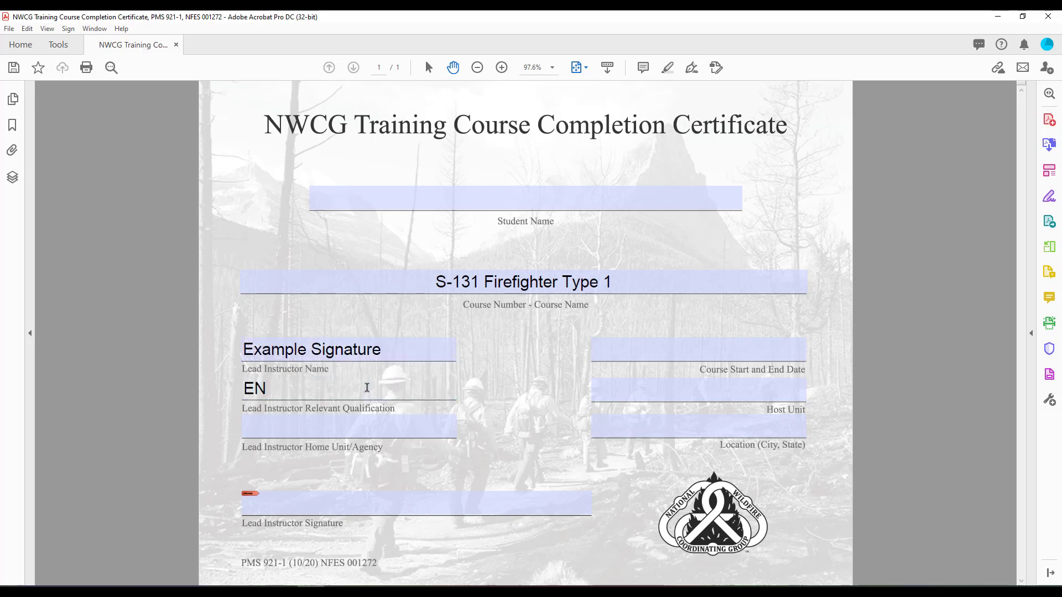
type("GB")
Enter "Cherokee National Forest- USFS" as the lead instructor's home unit/agency.
left_click(338, 425)
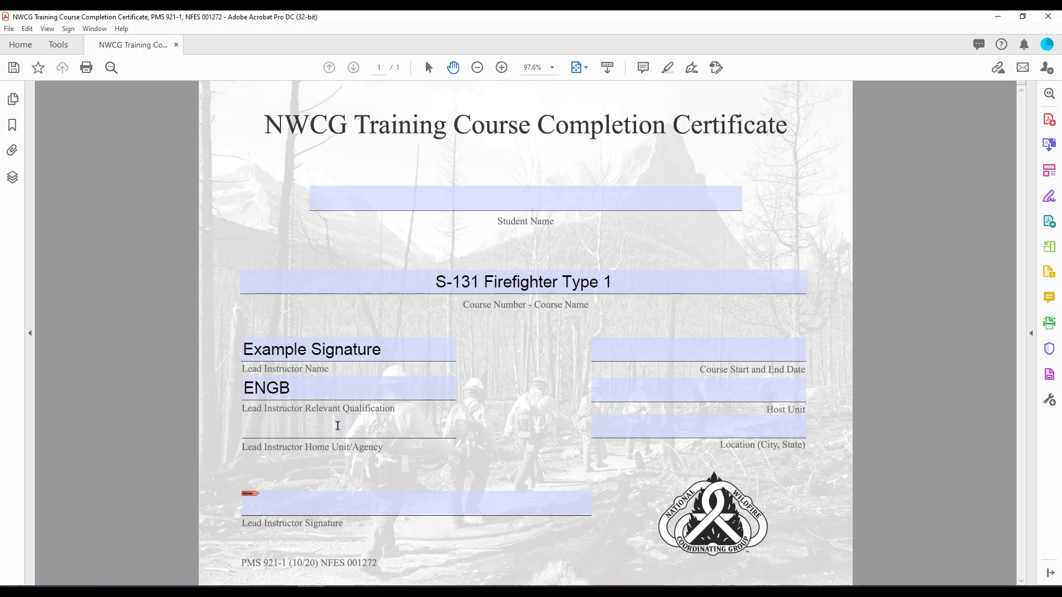
type("Cherokee N")
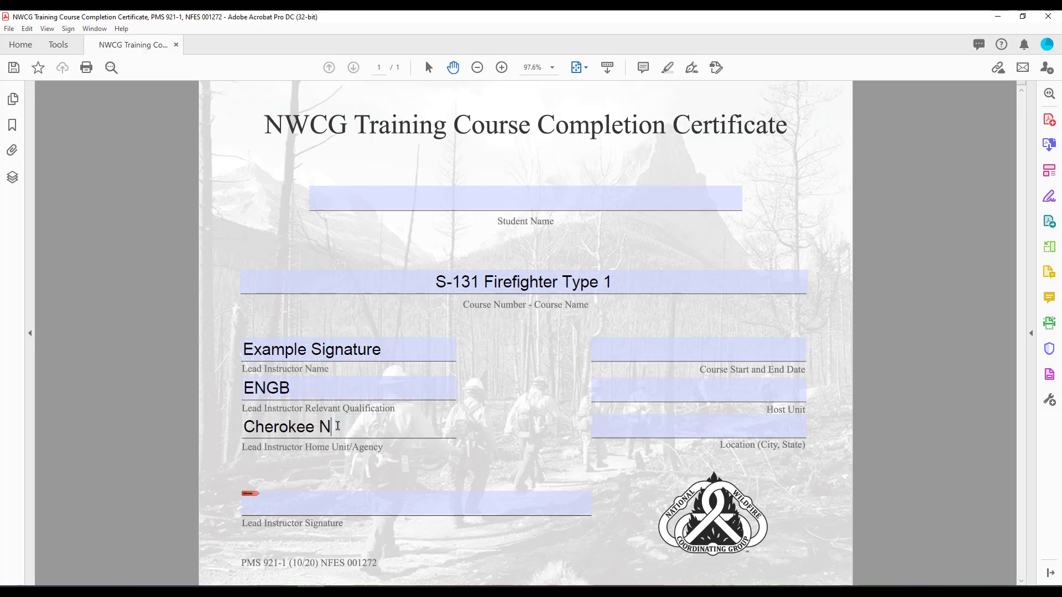
type("ational Fores")
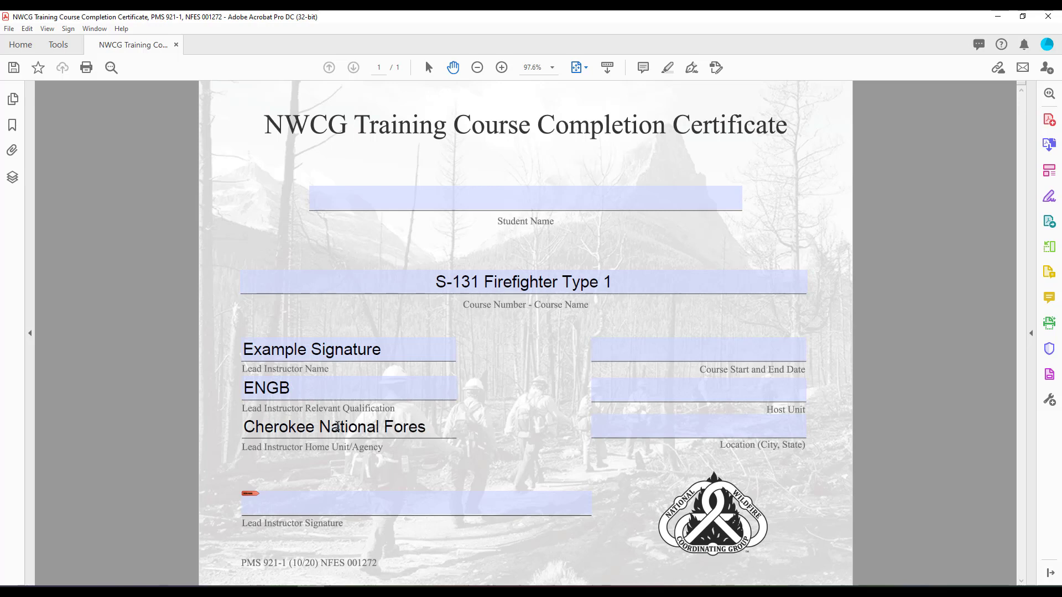
type("t- USFS")
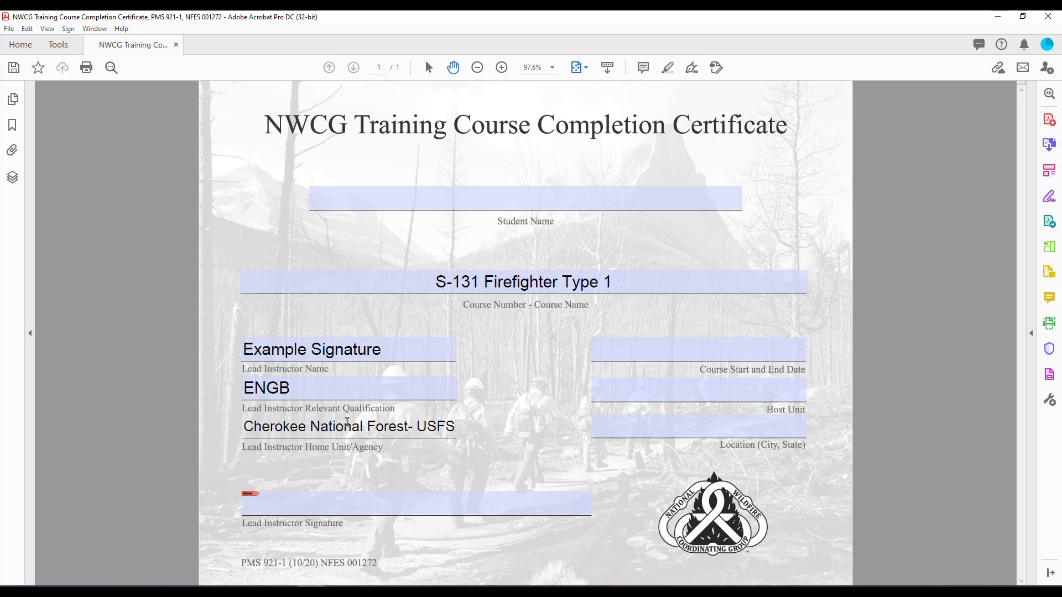
Fill in the course dates as "July 12 - 15, 2021", the host unit as "Cherokee National Forest" and the location as "Virtual- WFLP".
left_click(650, 350)
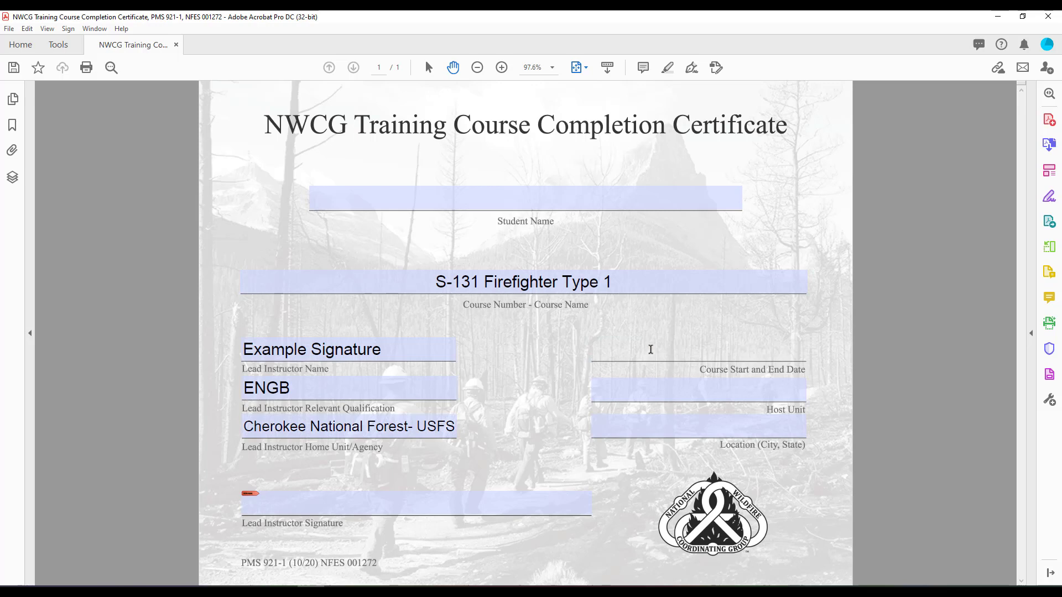
type("July 12 - 15, 2021")
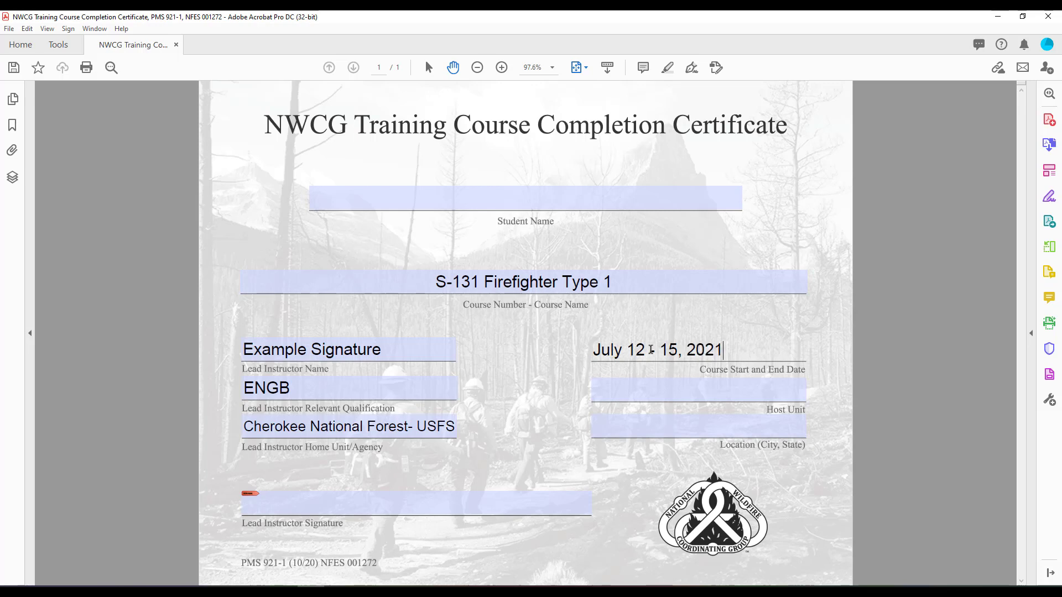
left_click(657, 391)
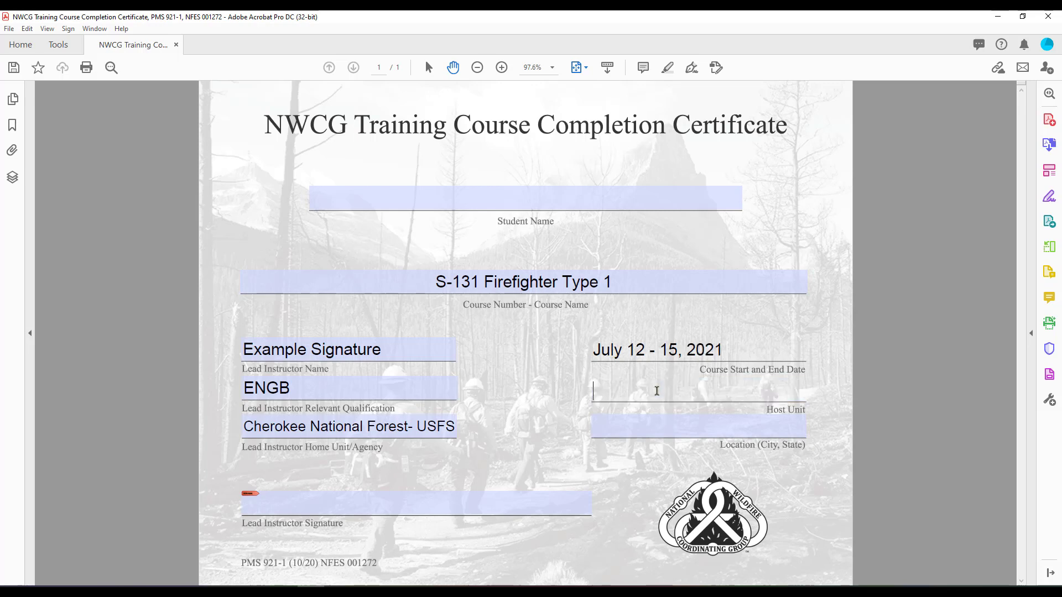
type("Cher")
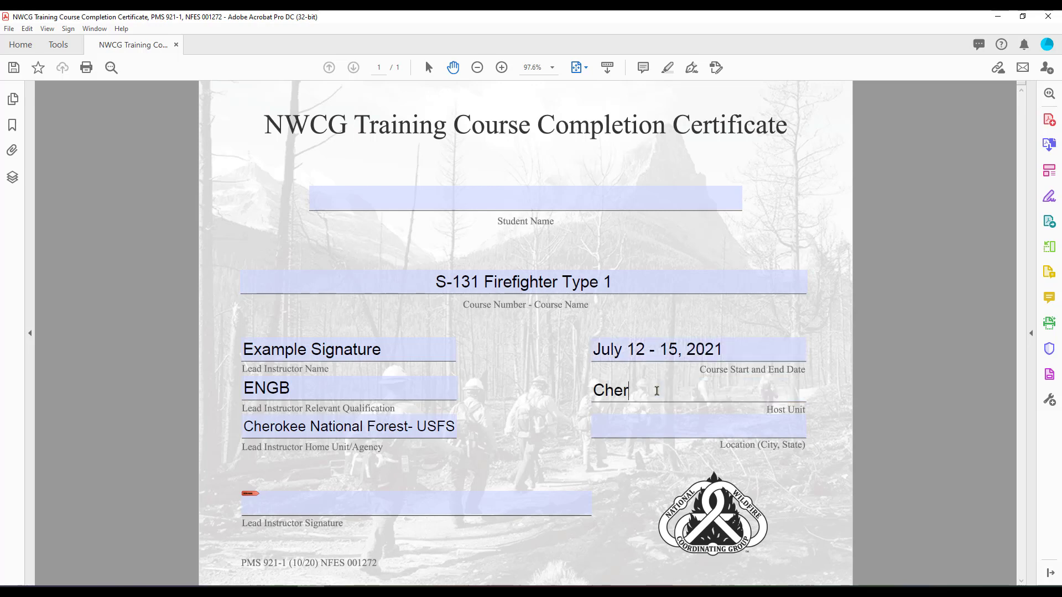
type("okee National Forest")
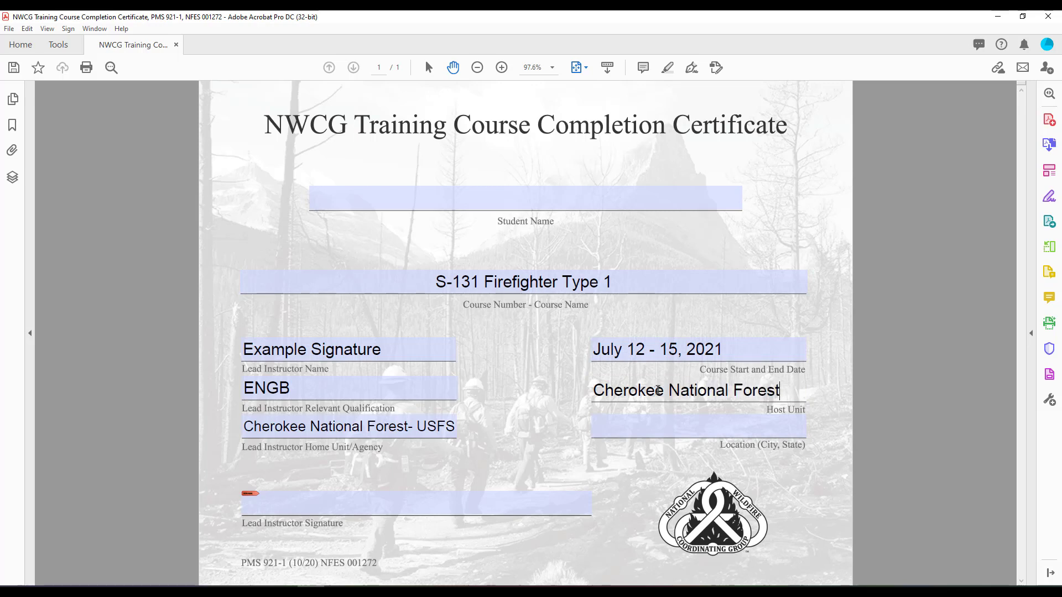
left_click(648, 426)
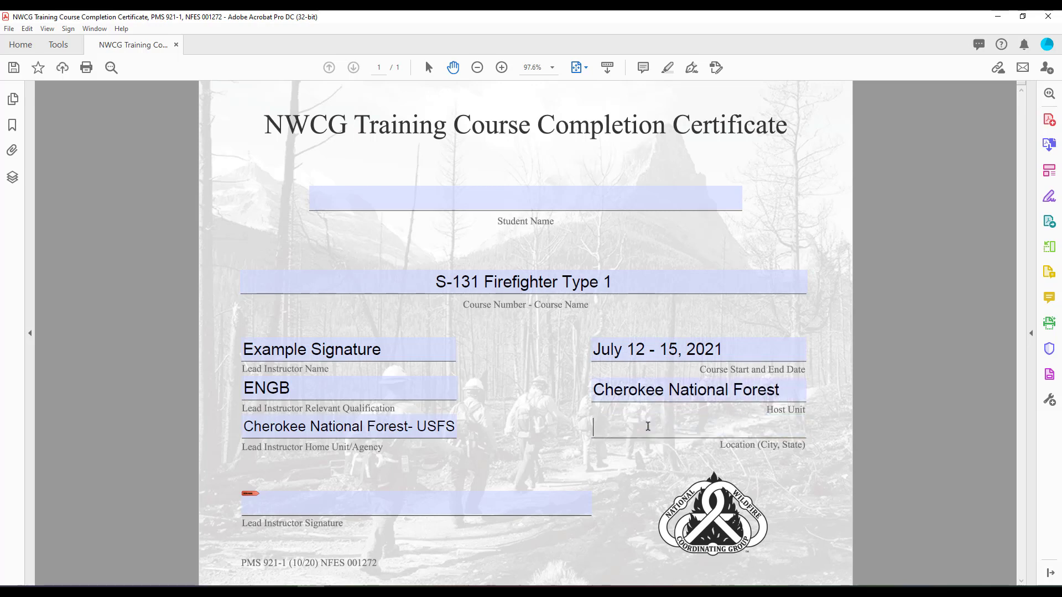
type("Virtual- WFLP")
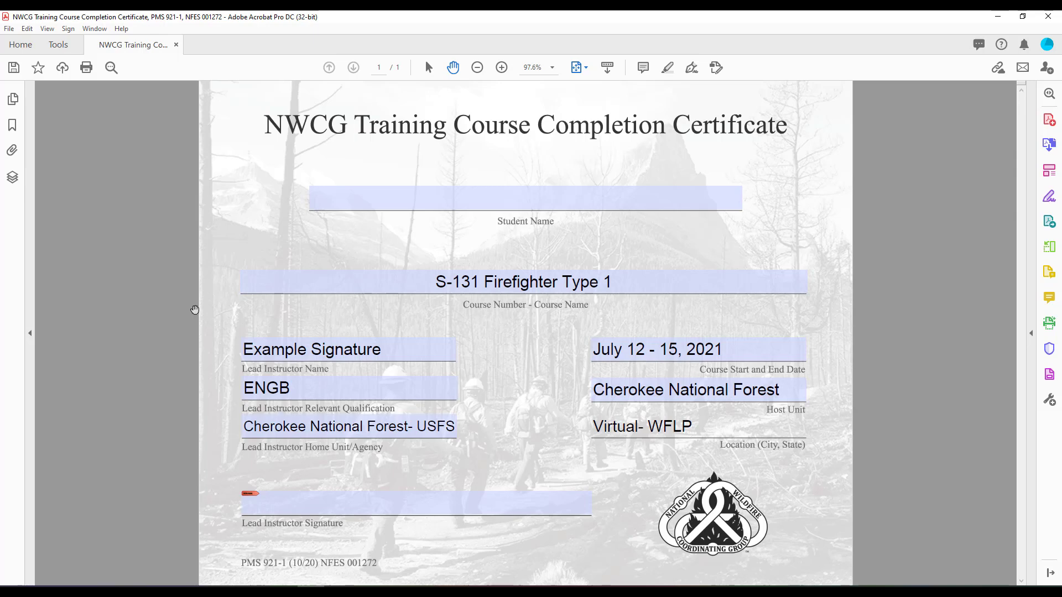
Export the filled-in certificate as a JPEG image named "s131 cert background".
left_click(9, 28)
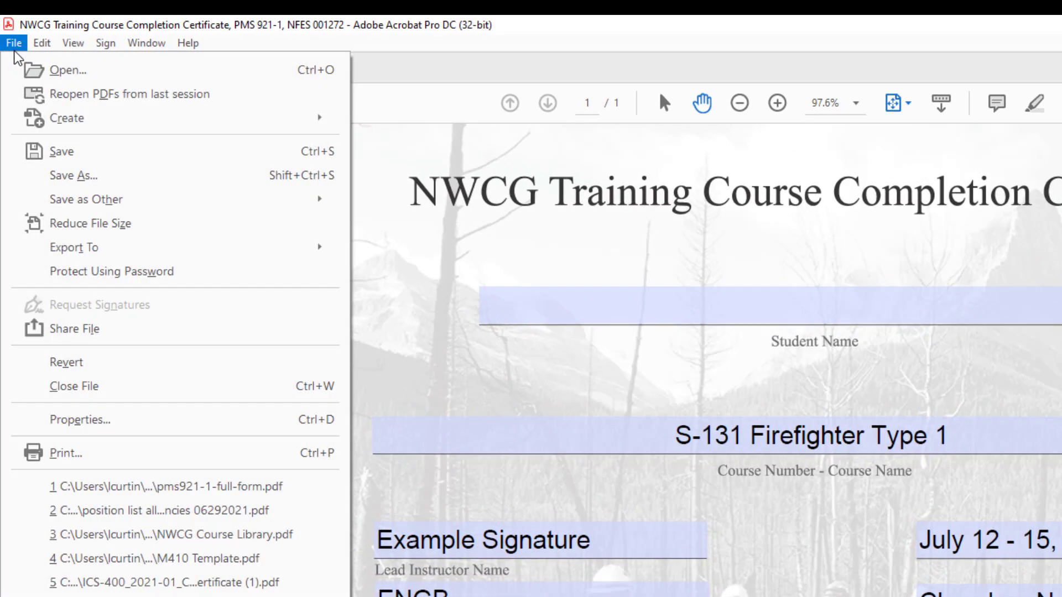
mouse_move(89, 252)
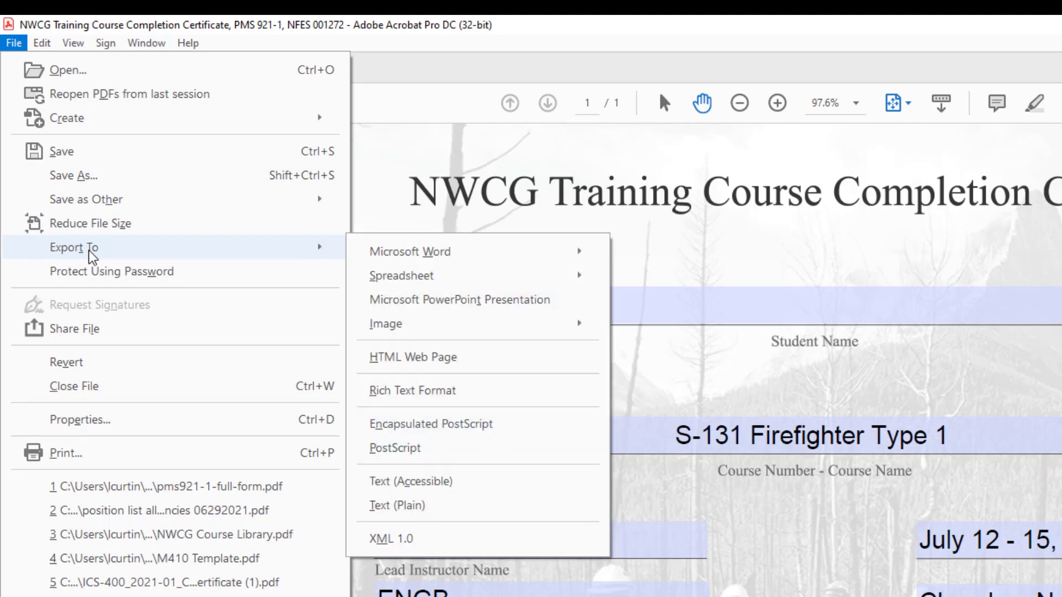
mouse_move(441, 334)
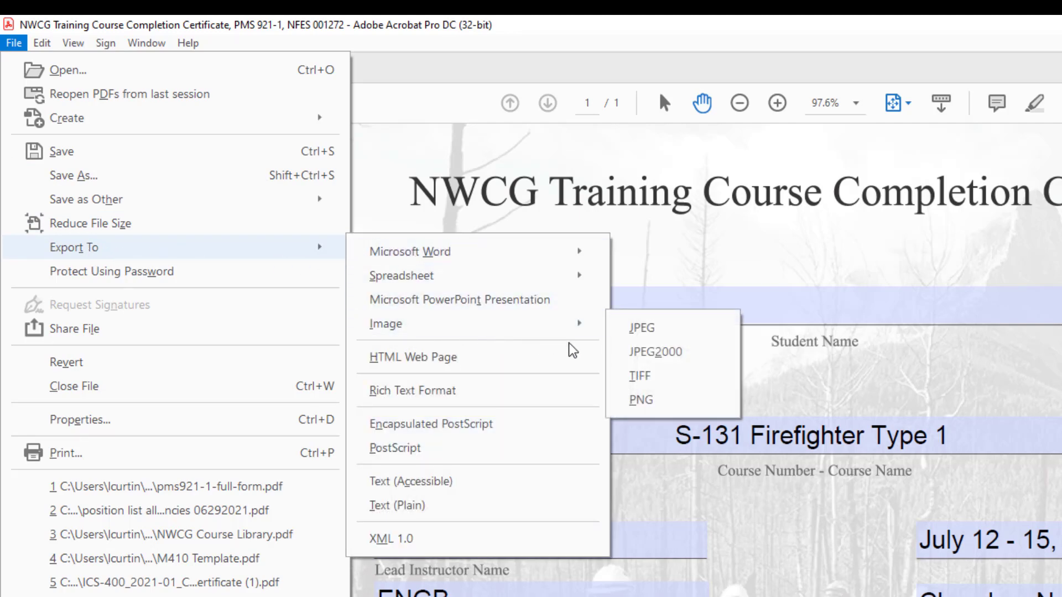
left_click(668, 333)
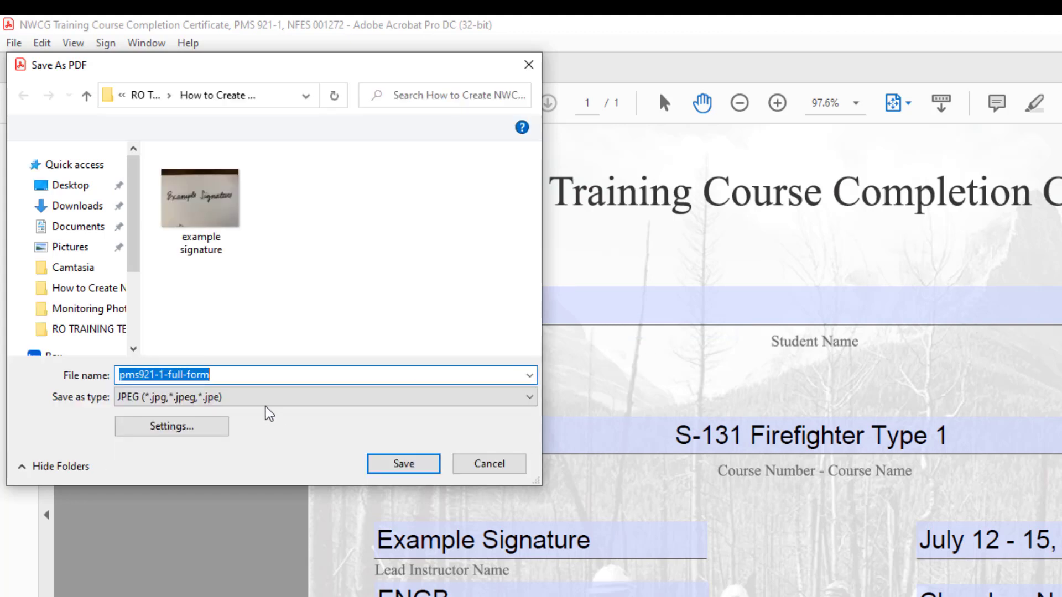
left_click_drag(227, 374, 108, 377)
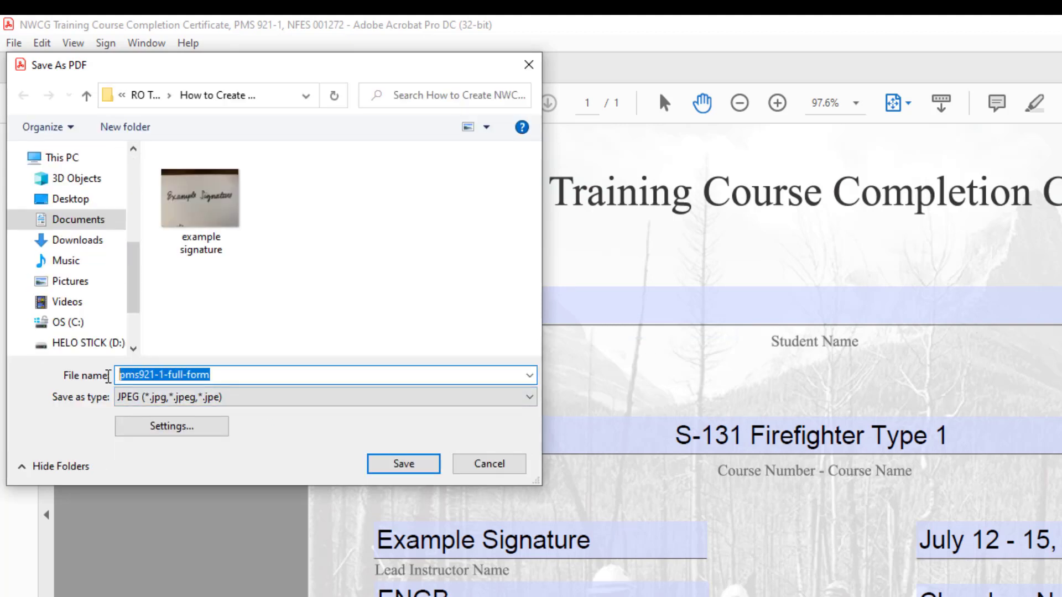
type("s131")
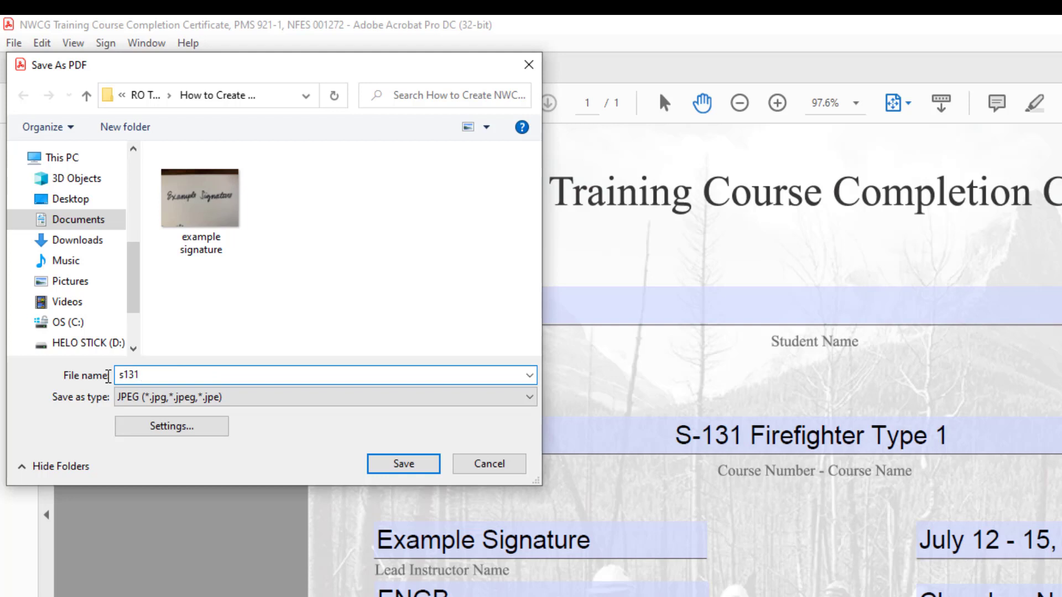
type(" cert background")
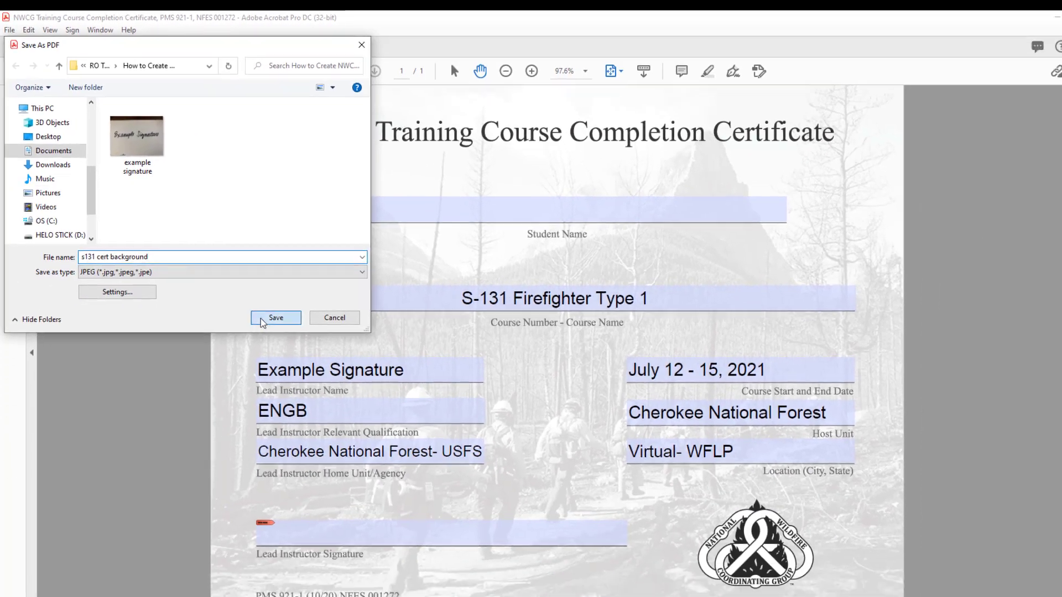
left_click(404, 464)
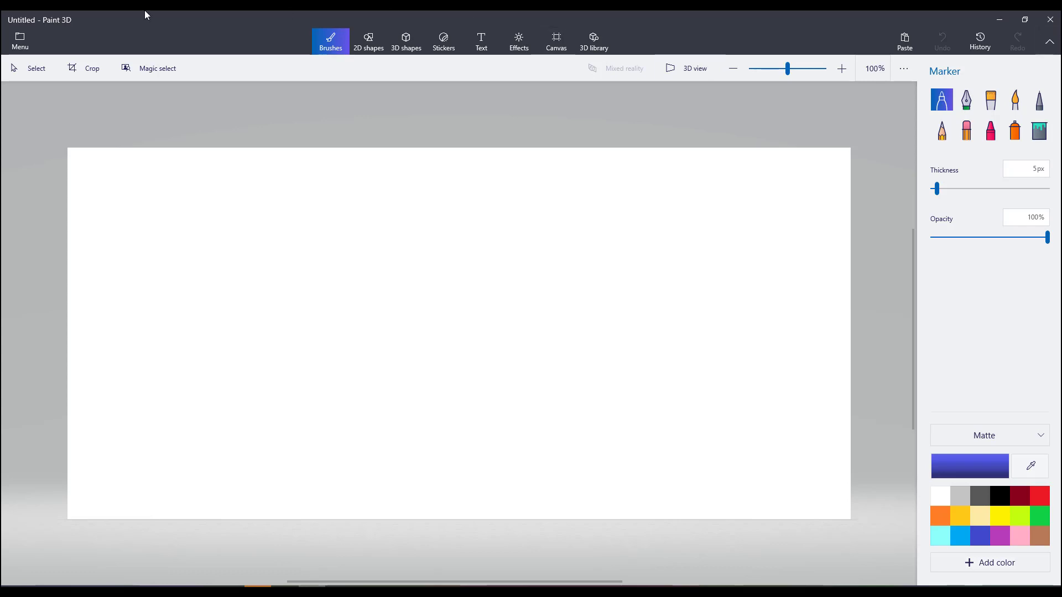
Switch to Paint 3D, insert the "example signature" photo and crop the canvas to the inserted photo.
left_click(20, 44)
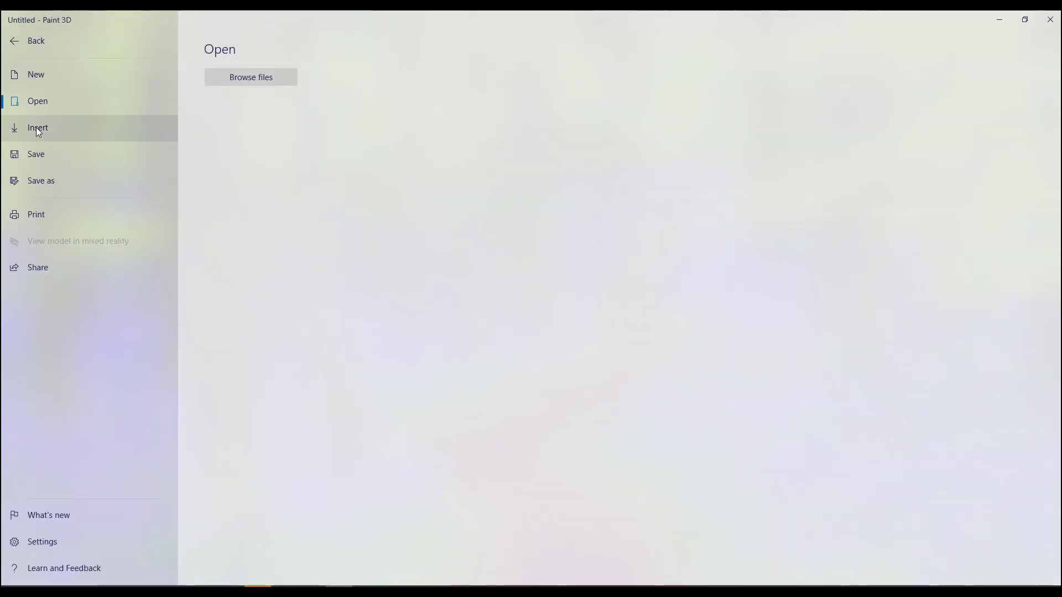
left_click(35, 127)
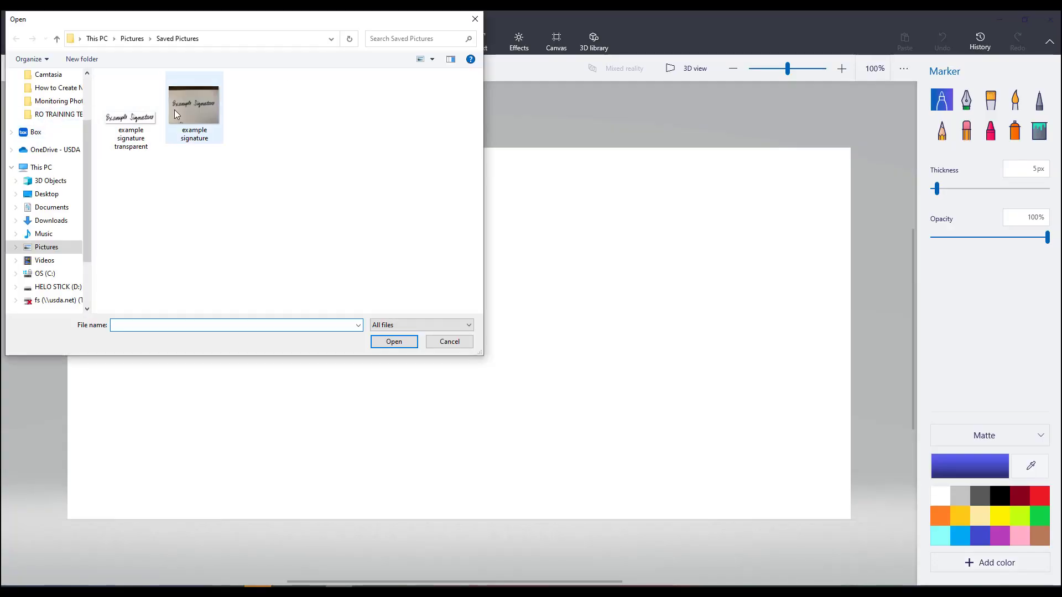
double_click(175, 109)
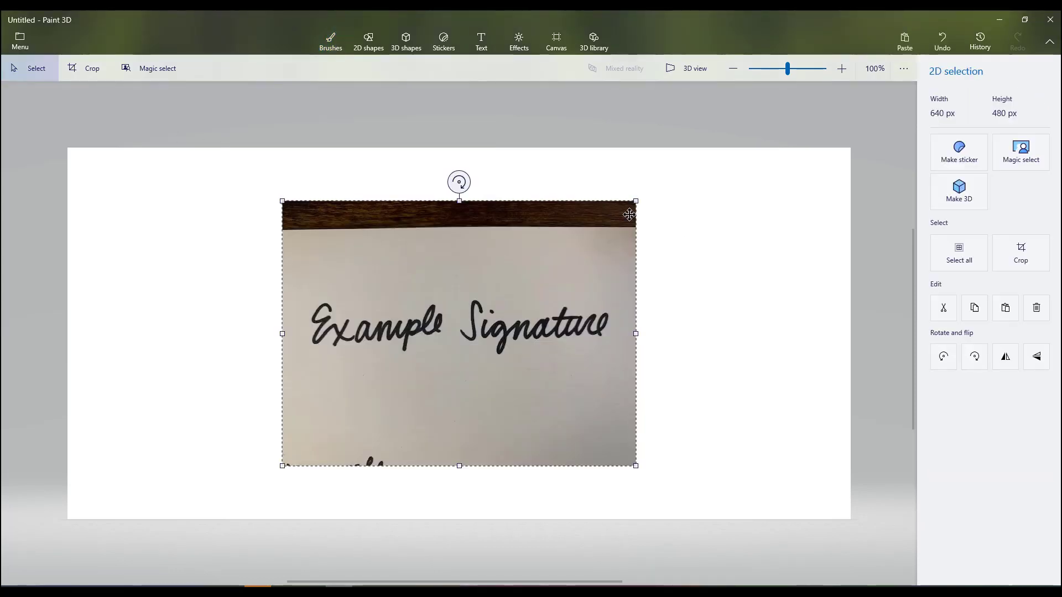
left_click(1022, 252)
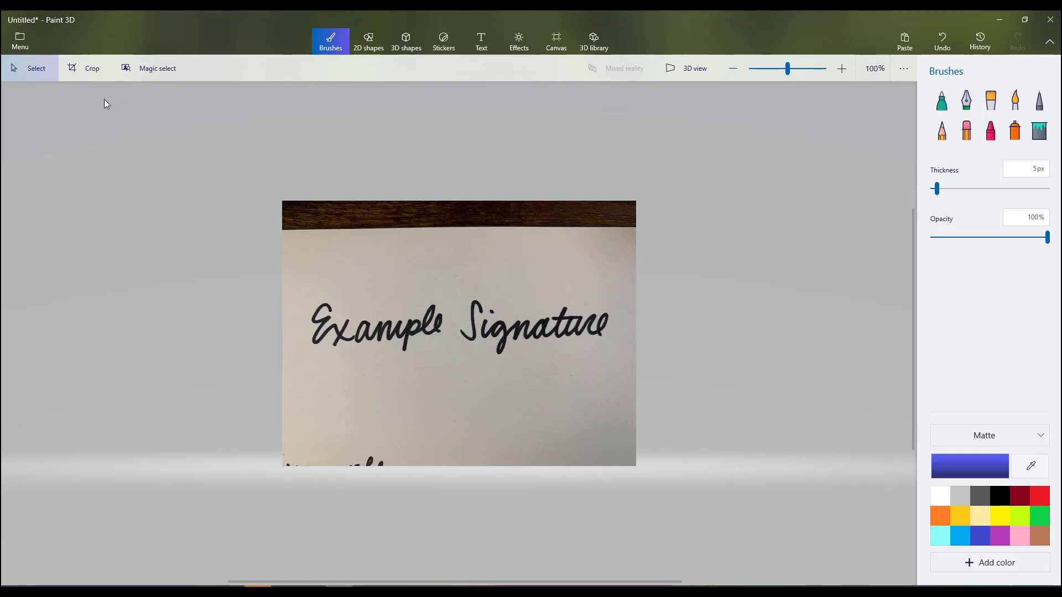
Crop the photo tightly around the handwritten signature, to about 558 by 108 px.
left_click(91, 70)
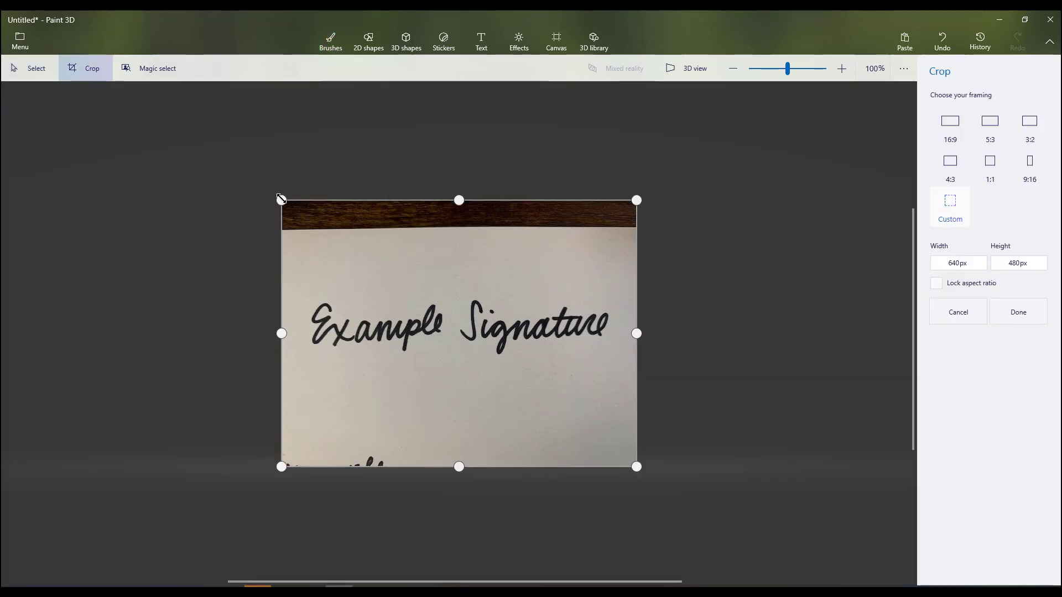
left_click_drag(287, 214, 305, 292)
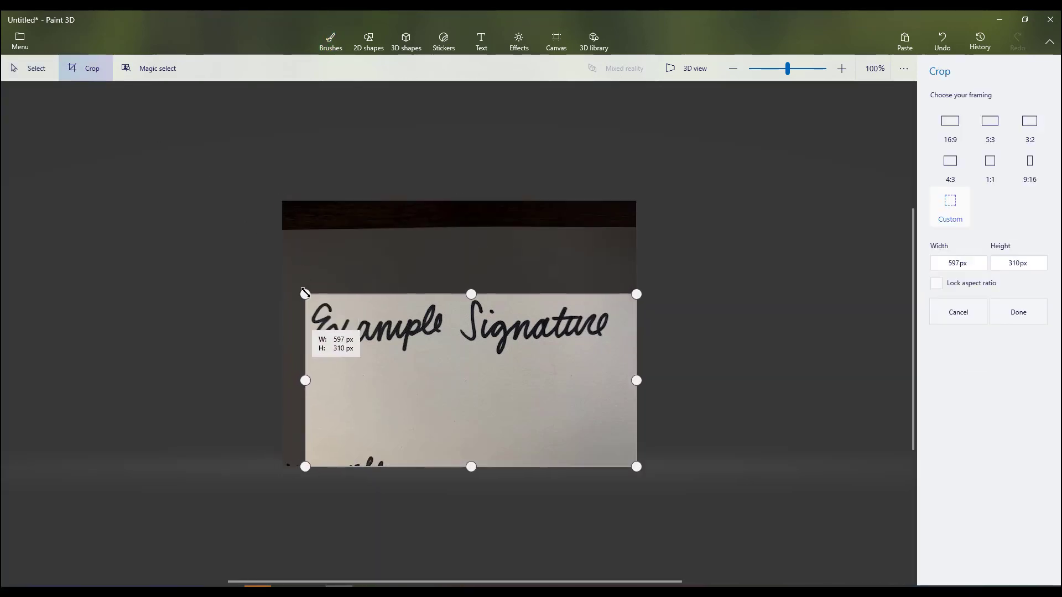
left_click_drag(636, 467, 610, 353)
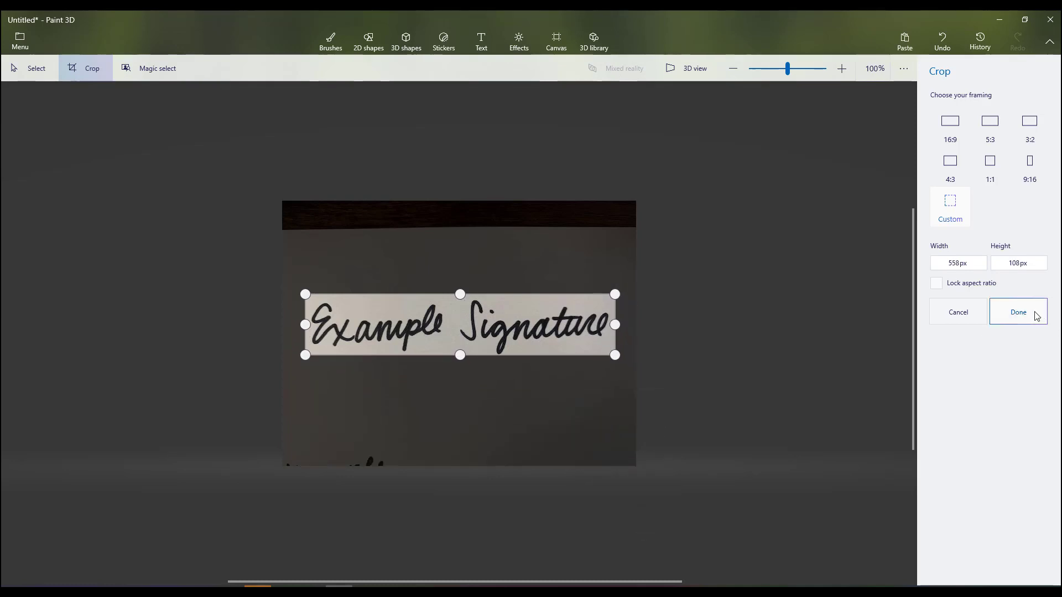
left_click(1018, 313)
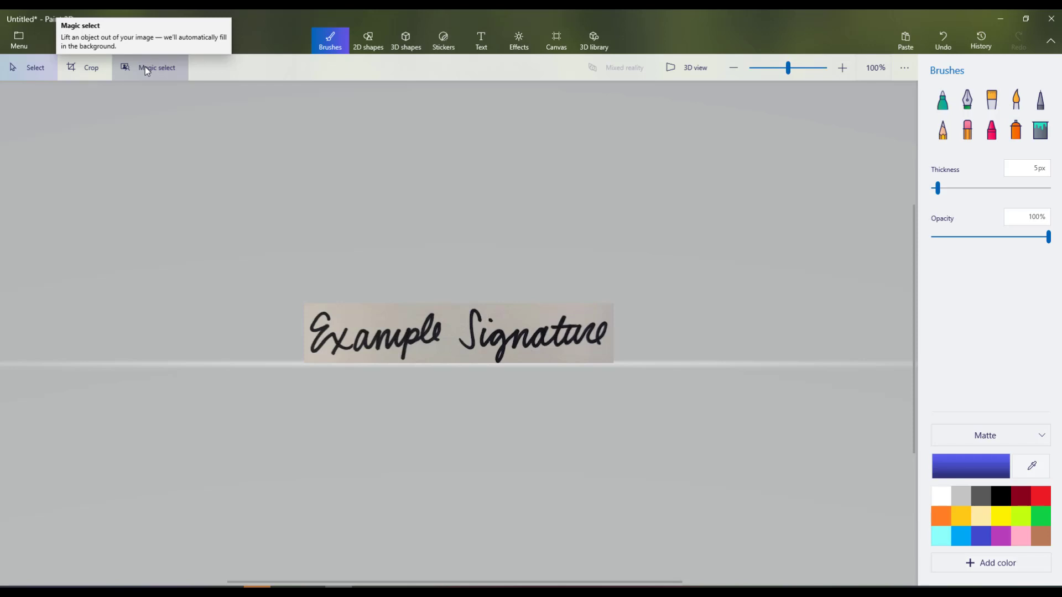
Start a Magic select cutout of the whole cropped image and refine it around the handwritten word "Example".
left_click(146, 68)
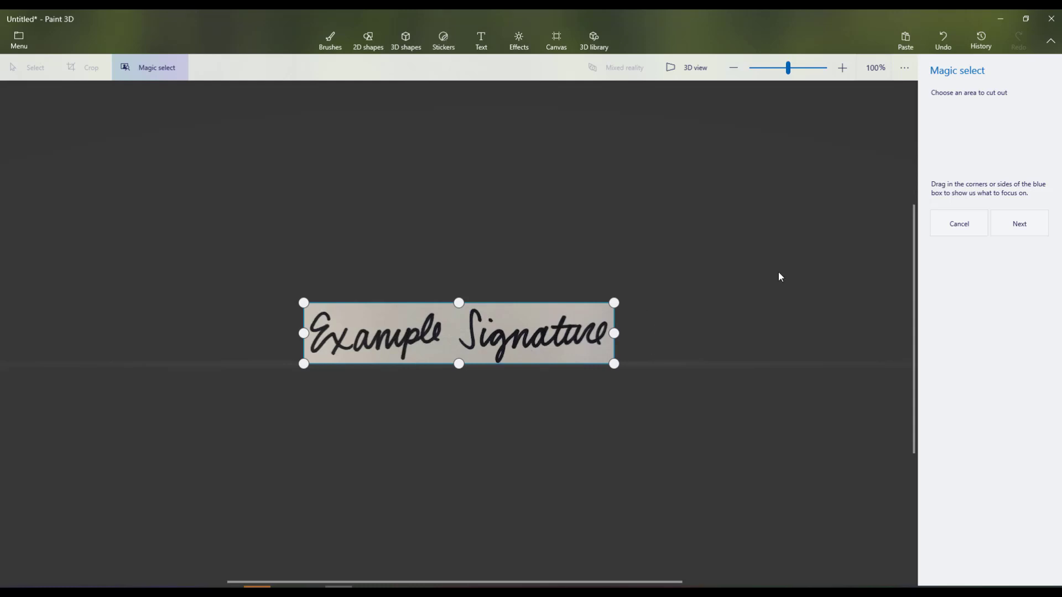
left_click(1015, 221)
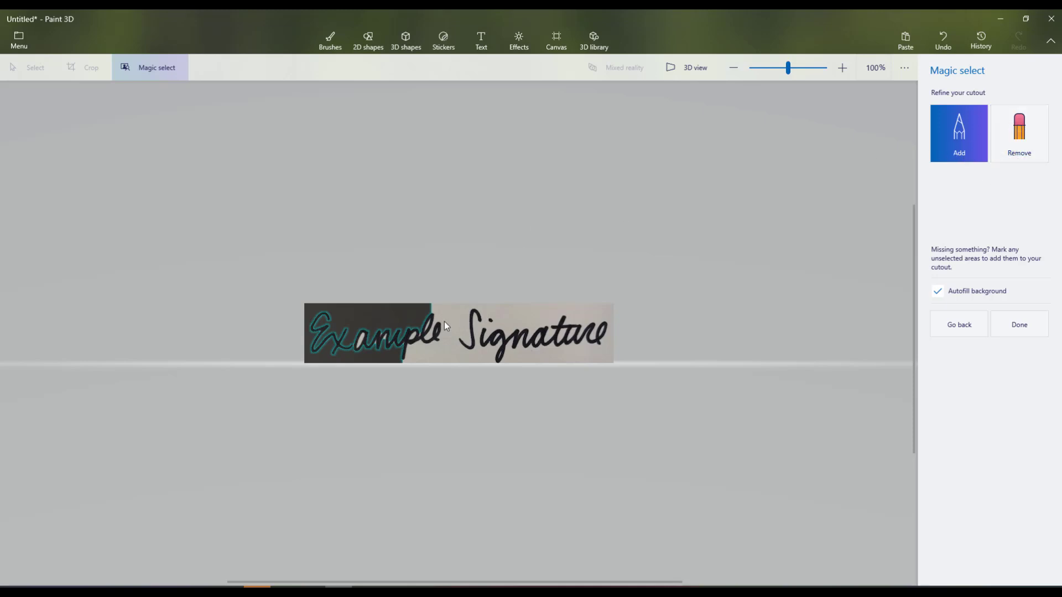
mouse_move(434, 319)
left_mouse_down()
mouse_move(426, 346)
mouse_move(442, 343)
left_mouse_up()
left_click(1020, 133)
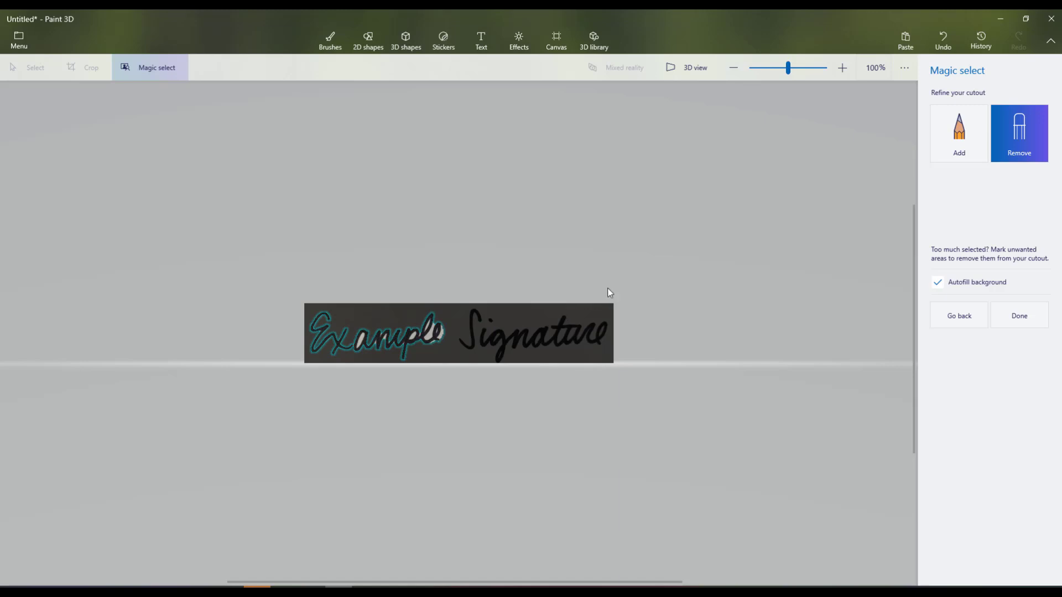
Add the handwritten word "Signature" to the cutout by tracing over its letters.
left_click(960, 150)
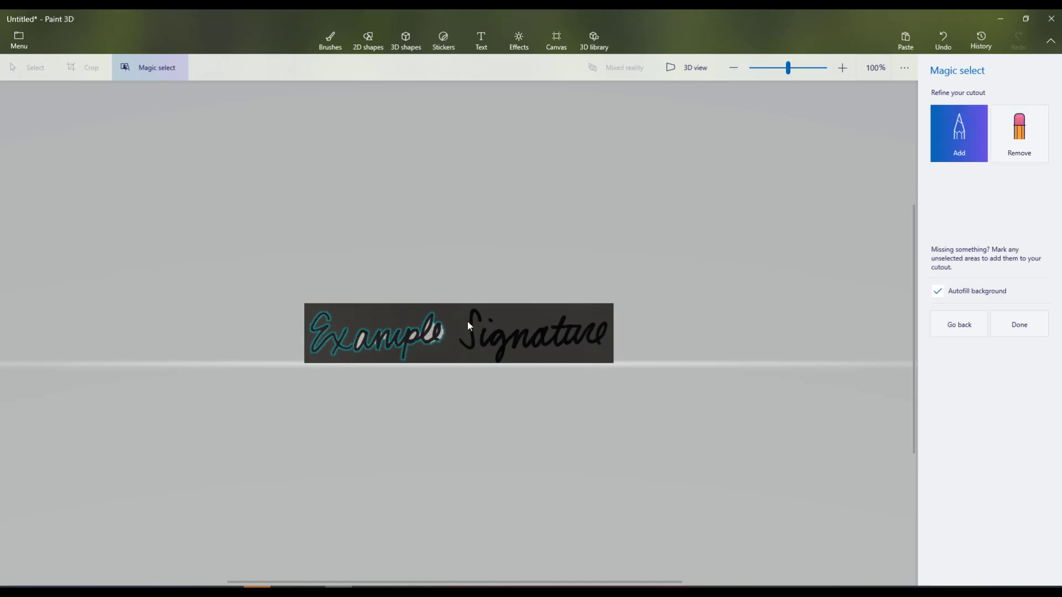
left_click(841, 68)
left_click(841, 67)
left_click(841, 67)
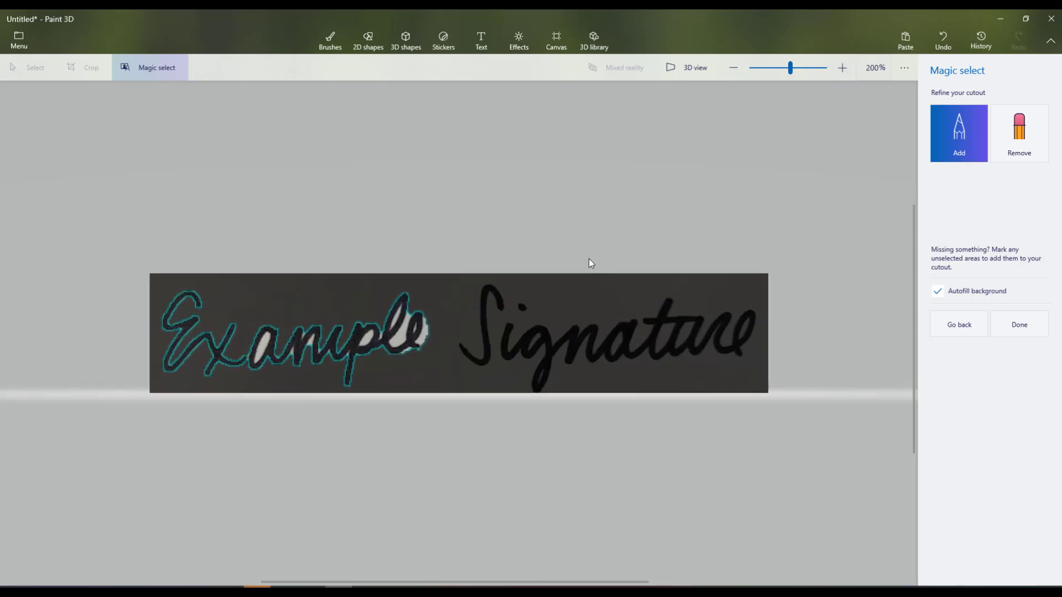
mouse_move(500, 306)
left_mouse_down()
mouse_move(493, 289)
mouse_move(485, 299)
left_mouse_up()
mouse_move(473, 361)
left_mouse_down()
mouse_move(460, 344)
mouse_move(521, 346)
mouse_move(546, 334)
mouse_move(531, 330)
mouse_move(522, 357)
mouse_move(551, 338)
mouse_move(547, 394)
mouse_move(535, 381)
mouse_move(563, 347)
mouse_move(575, 344)
mouse_move(575, 365)
mouse_move(591, 332)
mouse_move(592, 362)
mouse_move(631, 329)
mouse_move(609, 348)
mouse_move(611, 358)
mouse_move(631, 332)
mouse_move(630, 360)
mouse_move(667, 308)
mouse_move(663, 362)
mouse_move(676, 330)
mouse_move(685, 353)
mouse_move(698, 327)
mouse_move(696, 354)
mouse_move(729, 331)
mouse_move(722, 353)
mouse_move(747, 331)
mouse_move(743, 319)
mouse_move(740, 359)
mouse_move(727, 350)
left_mouse_up()
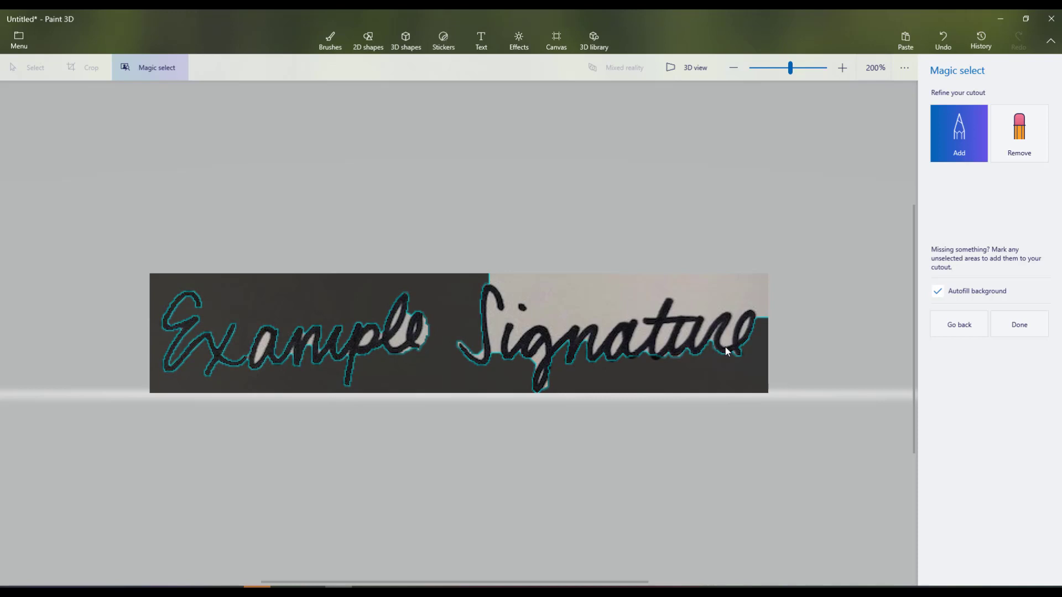
Remove the paper background above the word "Signature" from the cutout by tracing along the tops of its letters.
left_click(1019, 133)
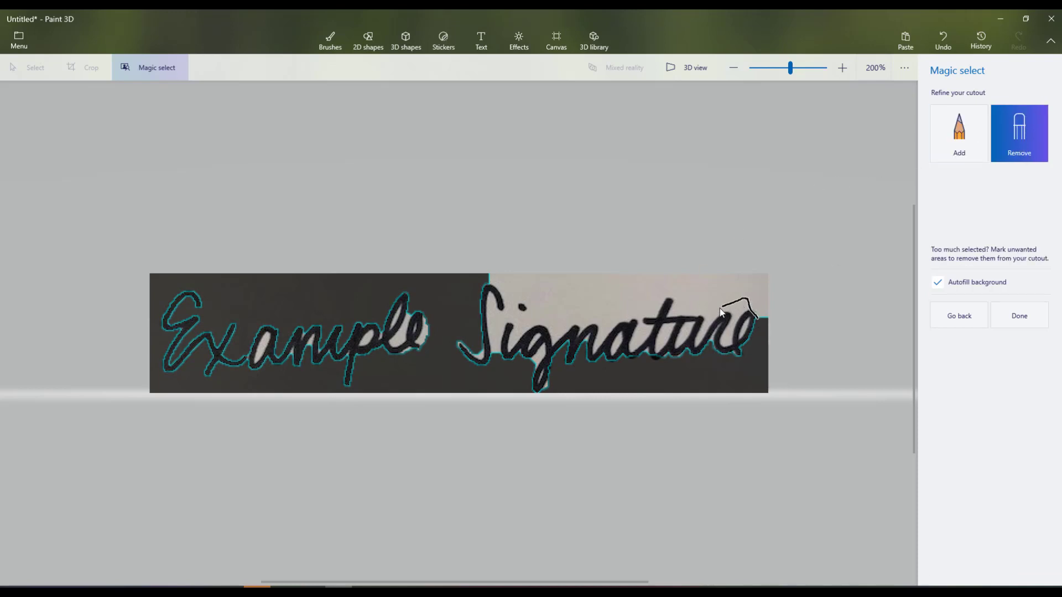
mouse_move(720, 311)
left_mouse_down()
mouse_move(686, 315)
mouse_move(675, 303)
mouse_move(600, 325)
mouse_move(530, 321)
left_mouse_up()
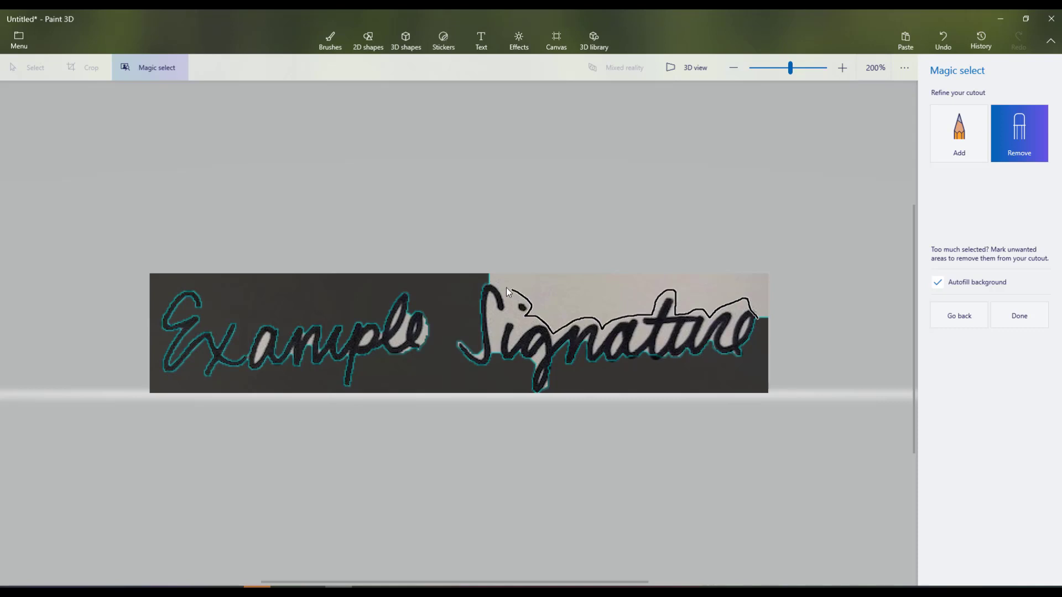
left_click_drag(492, 286, 489, 284)
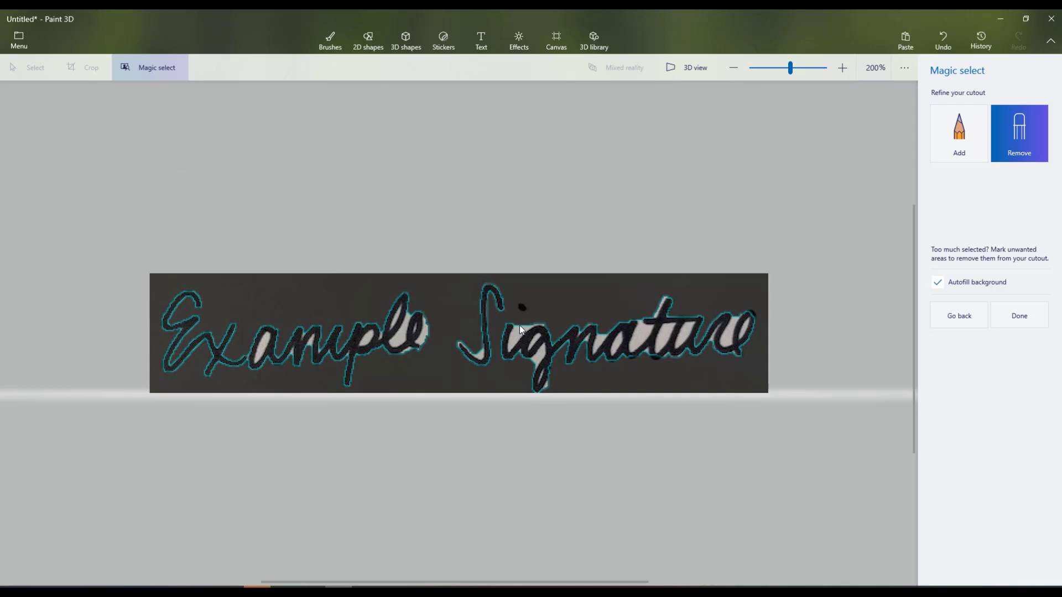
Remove leftover paper patches between and inside the signature's letters from the cutout.
left_click_drag(520, 325, 520, 336)
left_click_drag(643, 332, 645, 329)
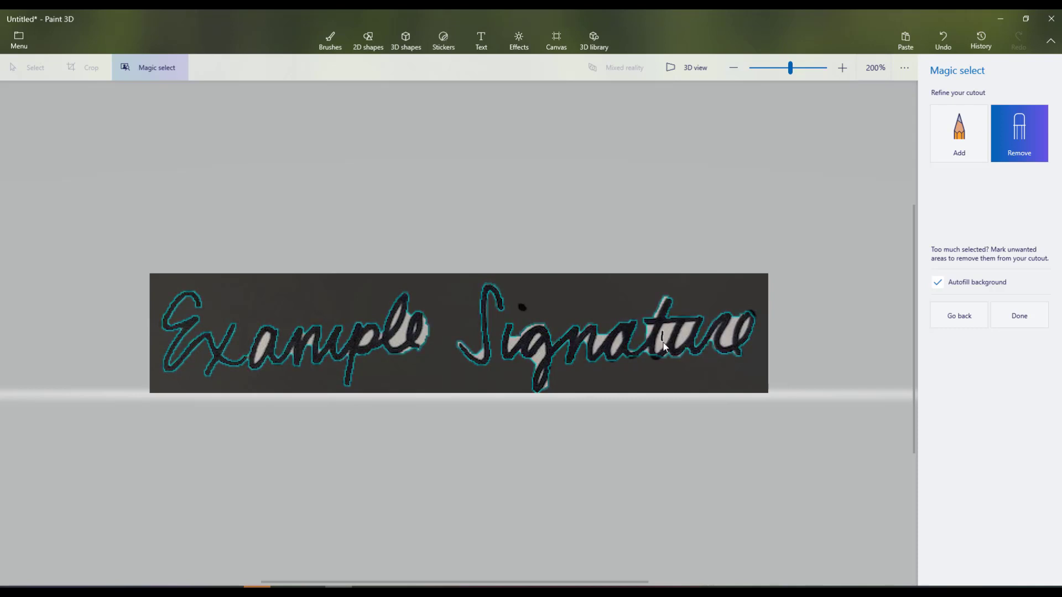
left_click_drag(663, 335, 685, 339)
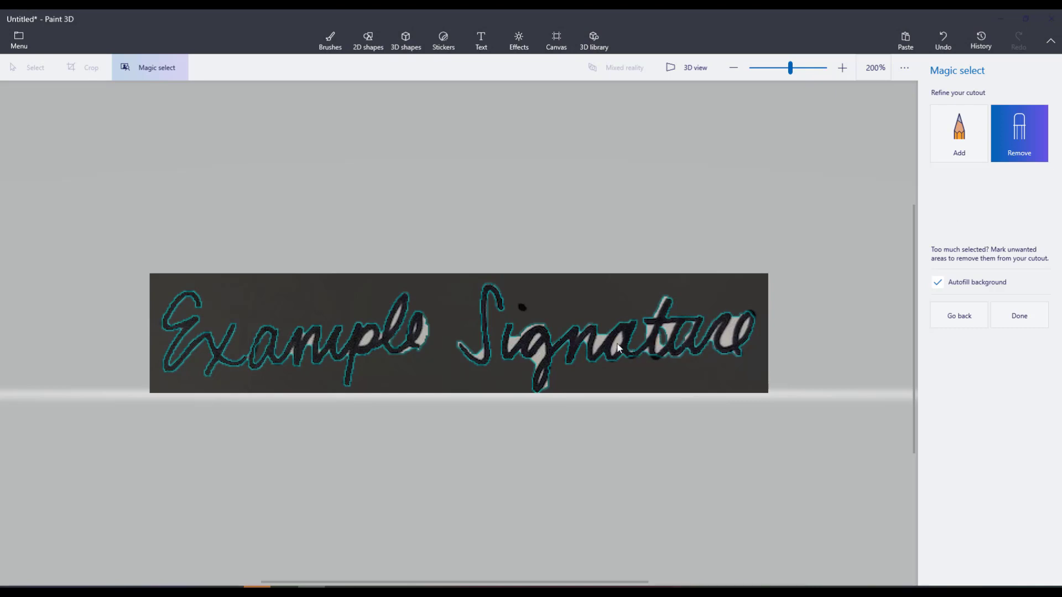
left_click_drag(600, 331, 596, 338)
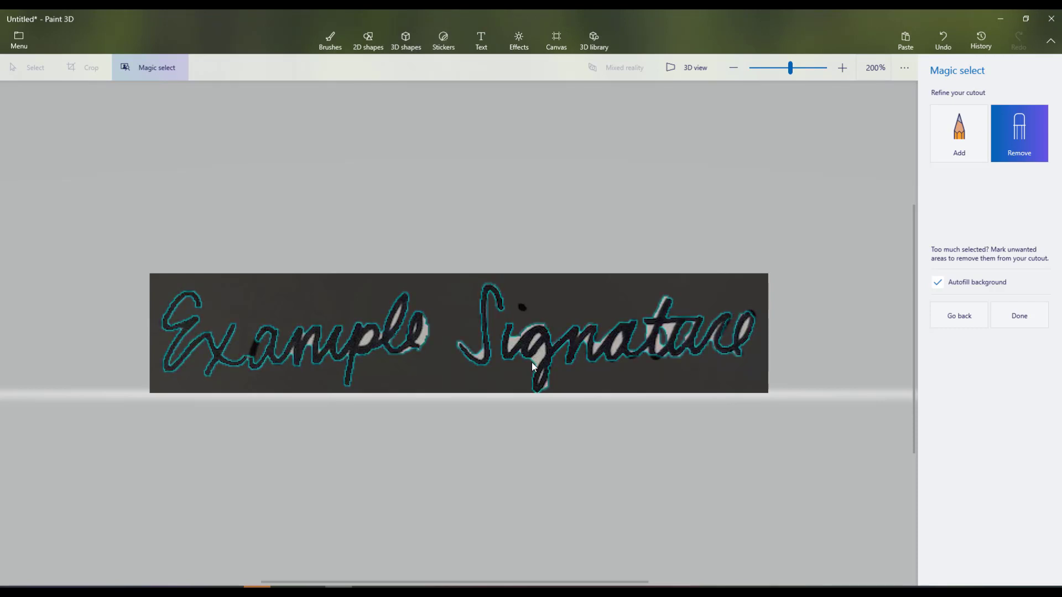
Add the missing stroke of the "a" in "Example" back to the cutout and finish the Magic select.
left_click(943, 124)
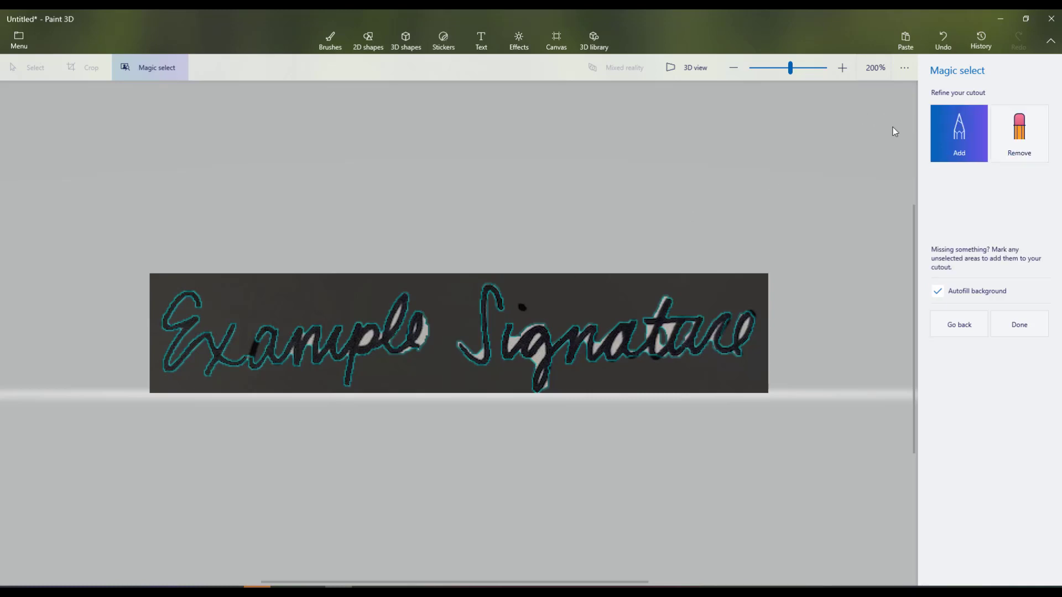
left_click_drag(259, 336, 252, 362)
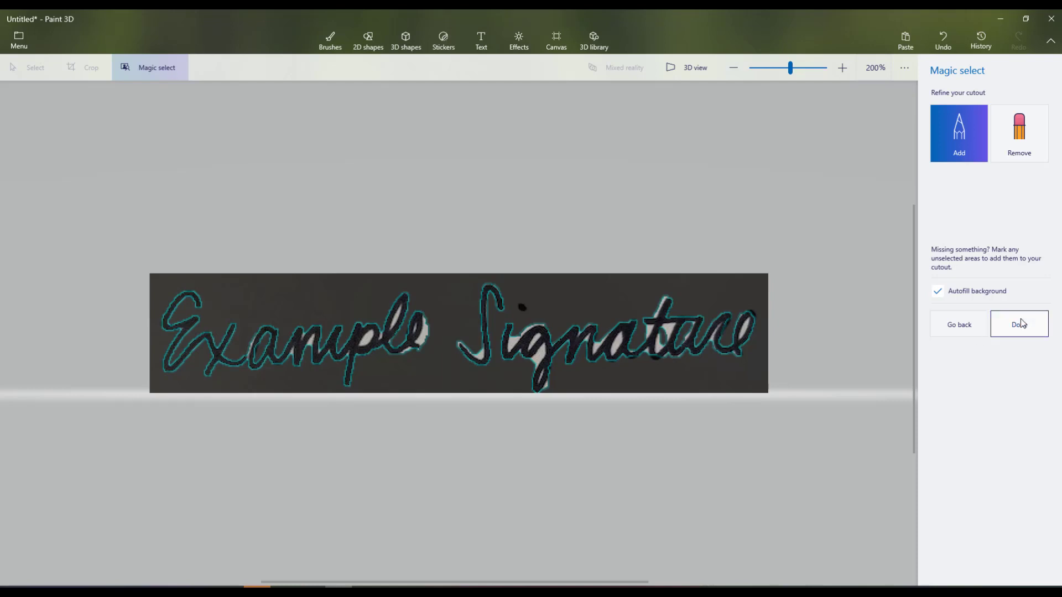
left_click(1020, 324)
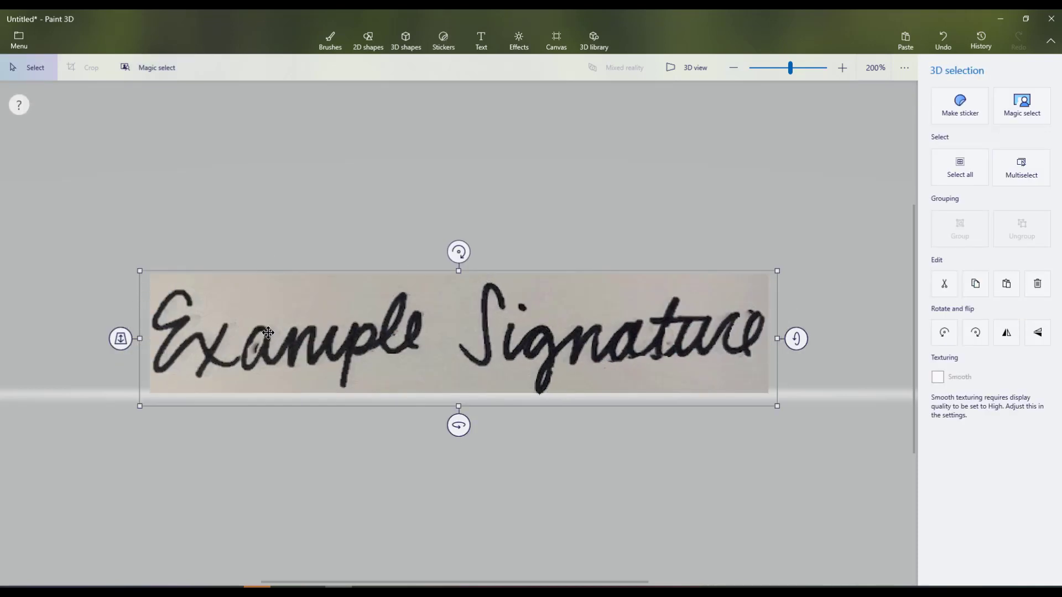
Move the signature cutout up off its paper background and copy it to the clipboard.
left_click_drag(268, 332, 284, 209)
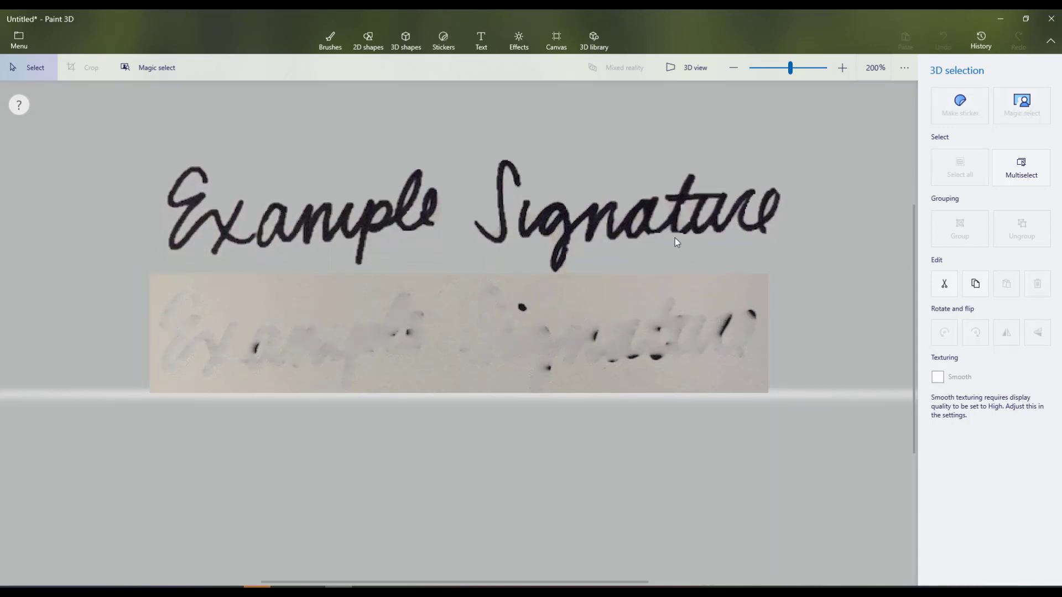
left_click(528, 189)
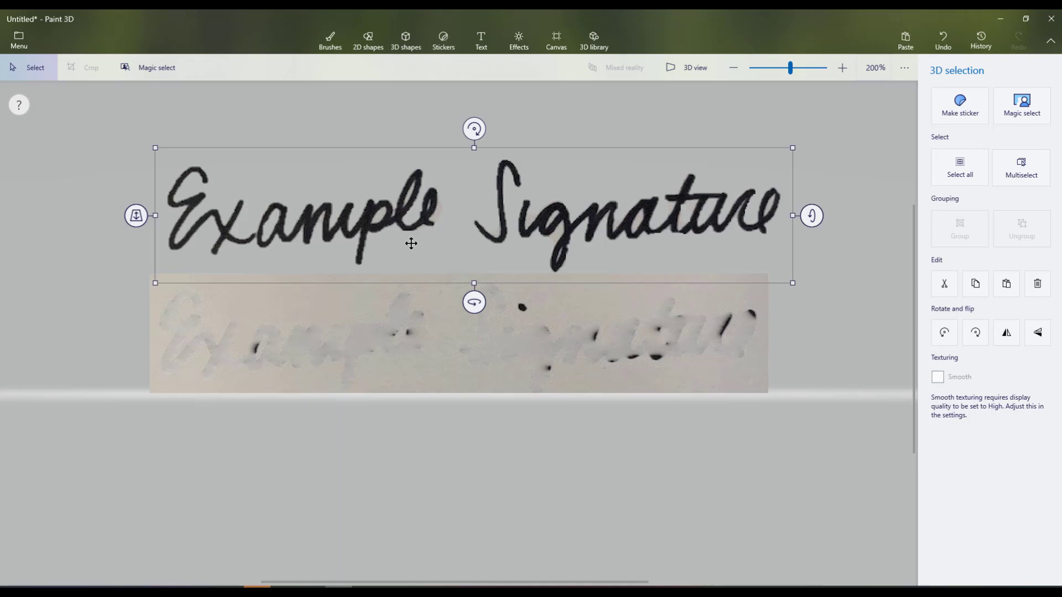
scroll(411, 244, "up", 1)
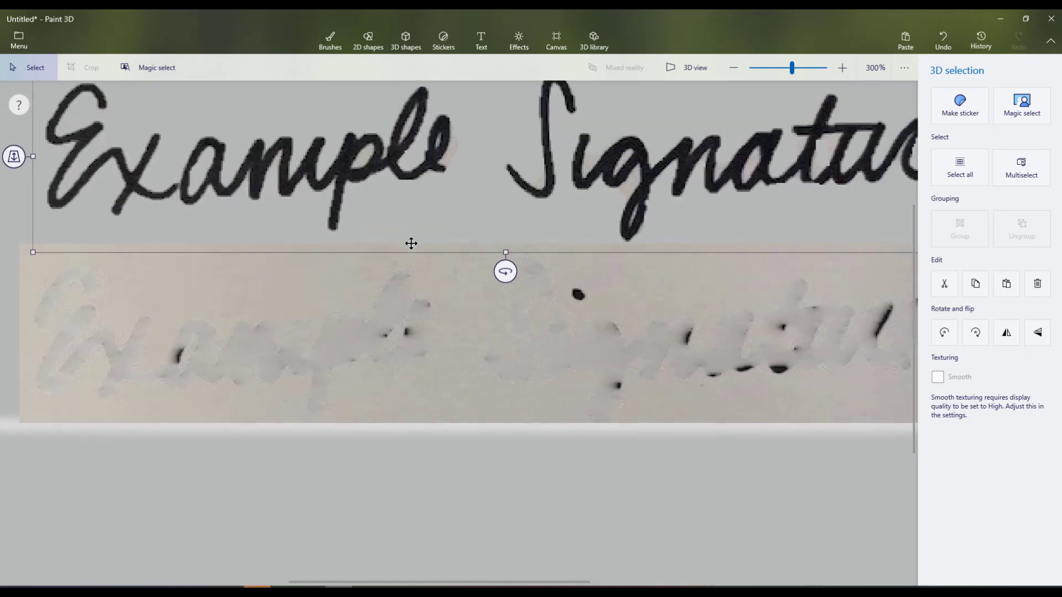
scroll(411, 243, "down", 1)
right_click(411, 244)
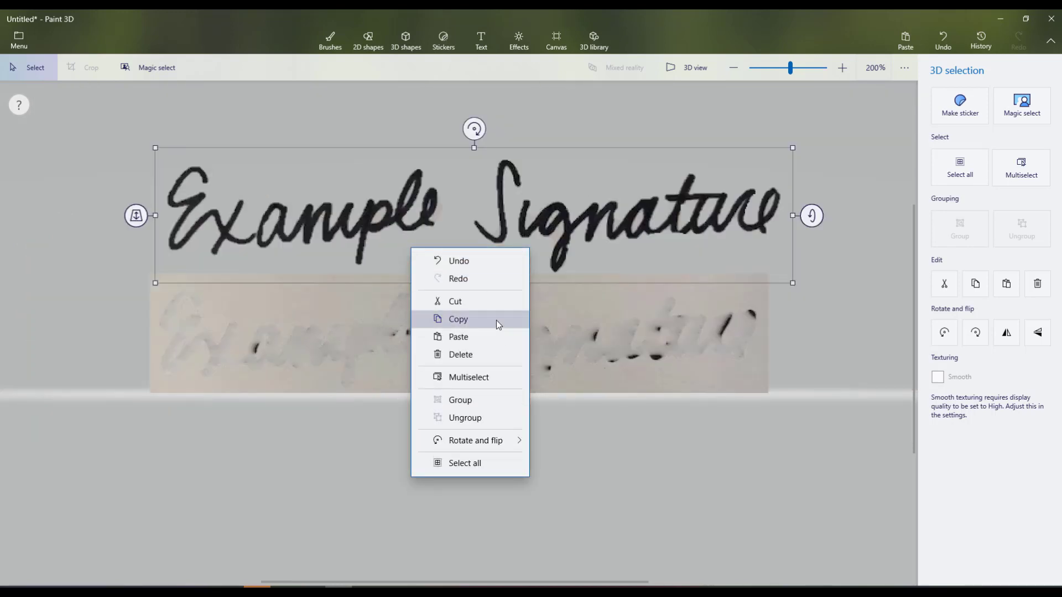
left_click(496, 320)
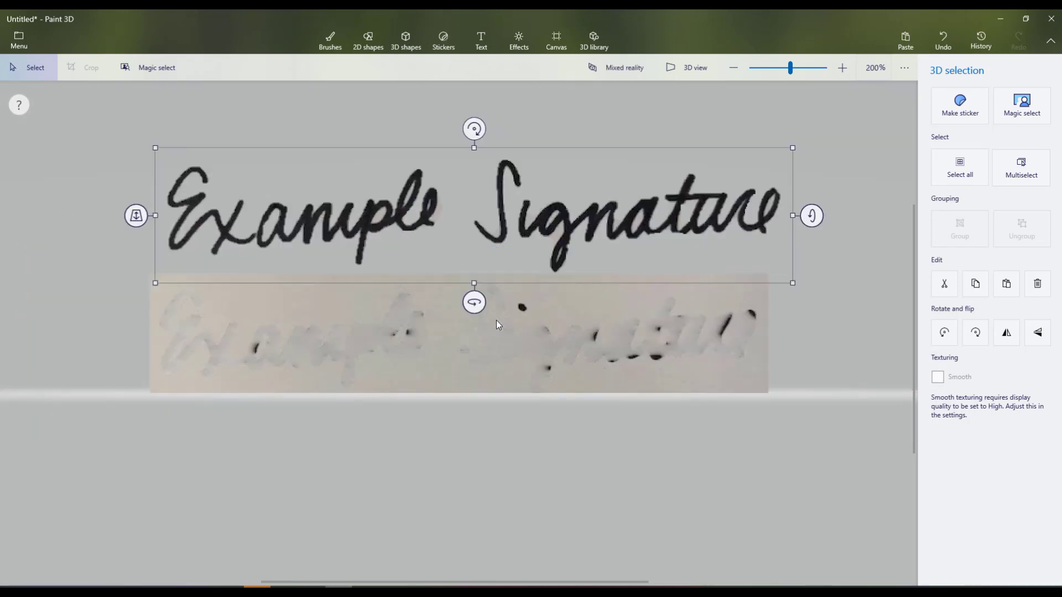
Start a new project without saving the current one and paste the signature cutout onto the blank canvas.
left_click(26, 41)
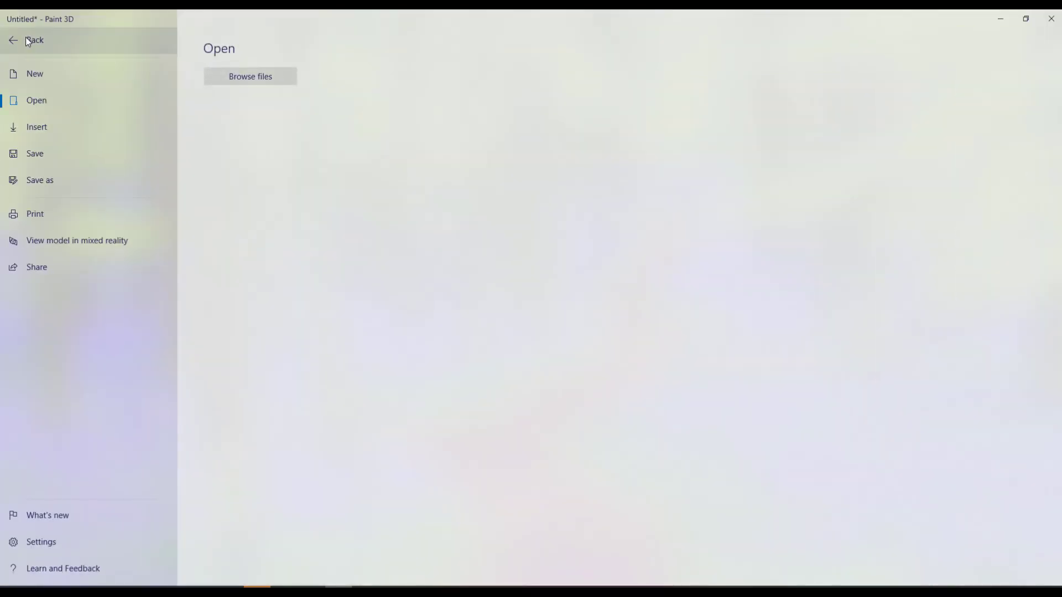
left_click(31, 77)
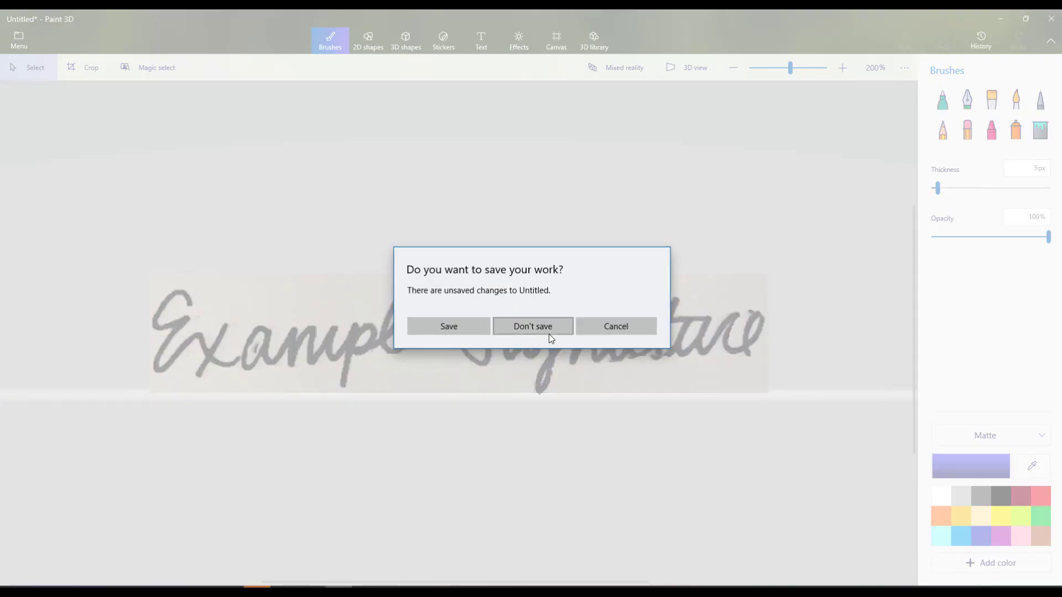
left_click(546, 326)
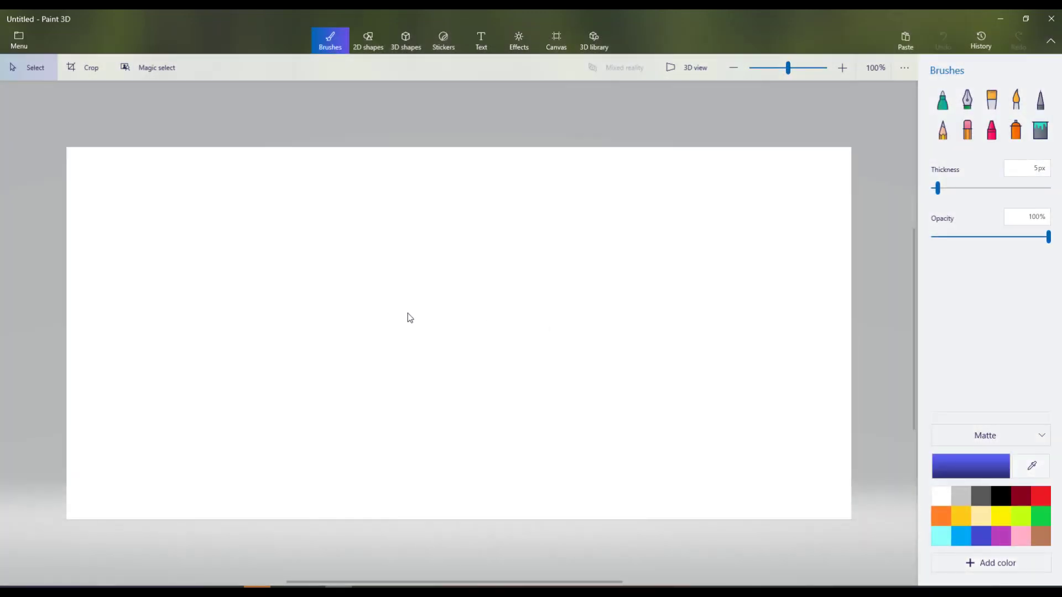
right_click(410, 318)
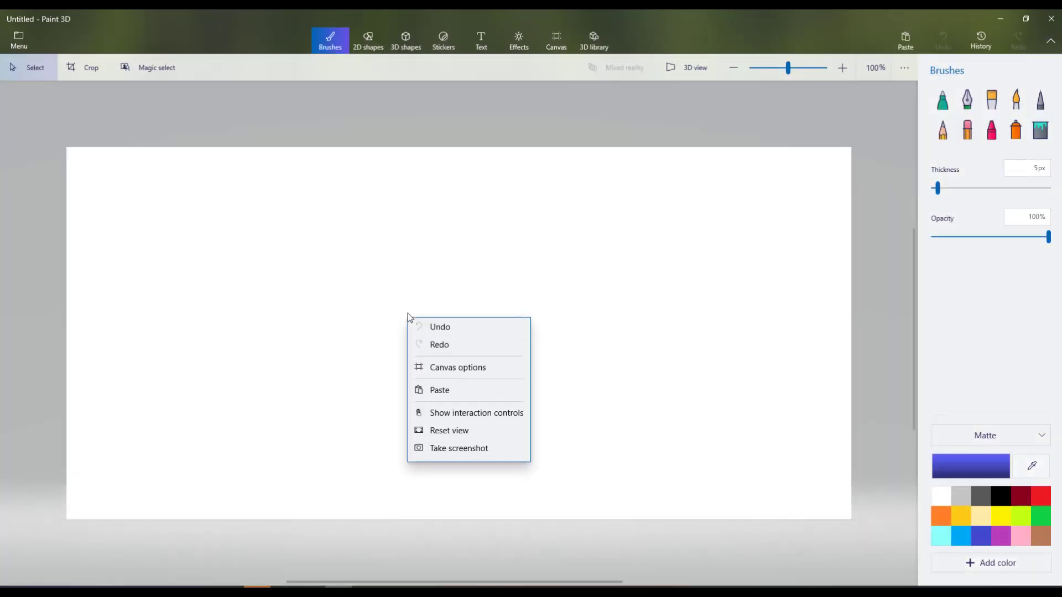
left_click(436, 395)
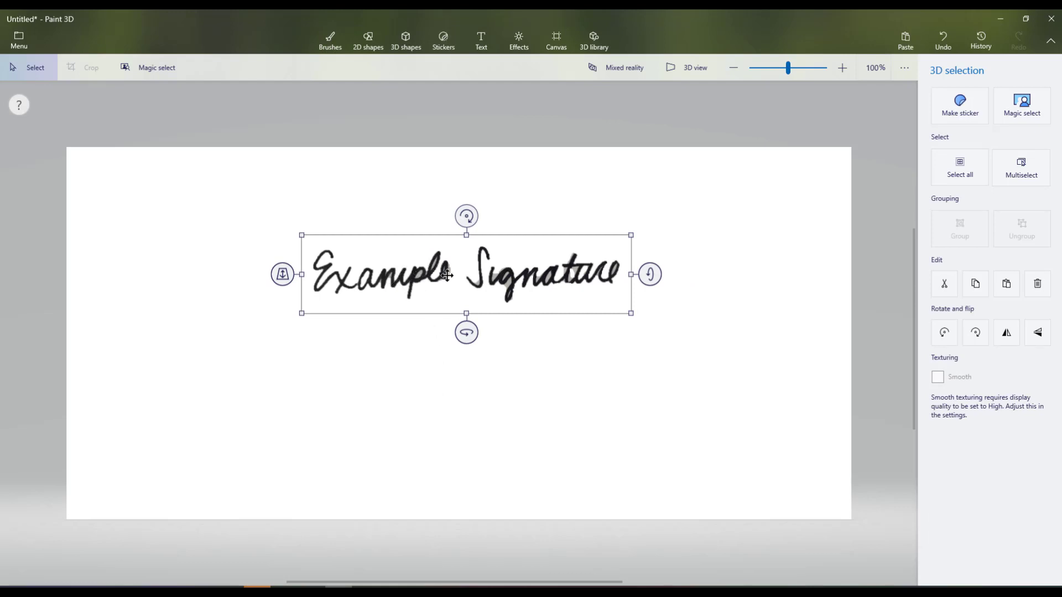
left_click(578, 407)
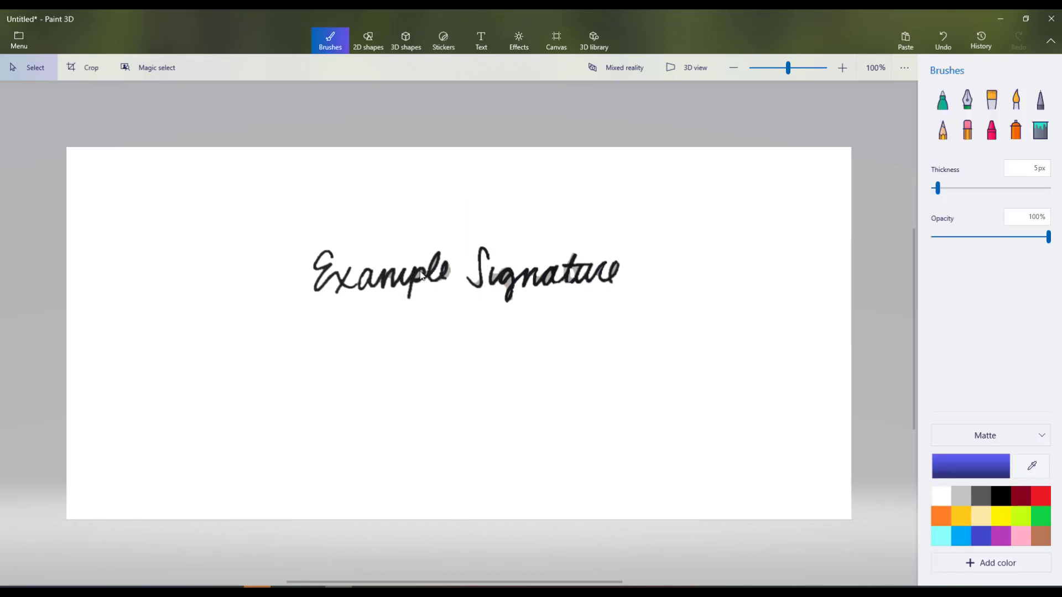
Crop the canvas closely around the signature to about 584 by 114 px and move the signature back onto the white canvas.
left_click(88, 73)
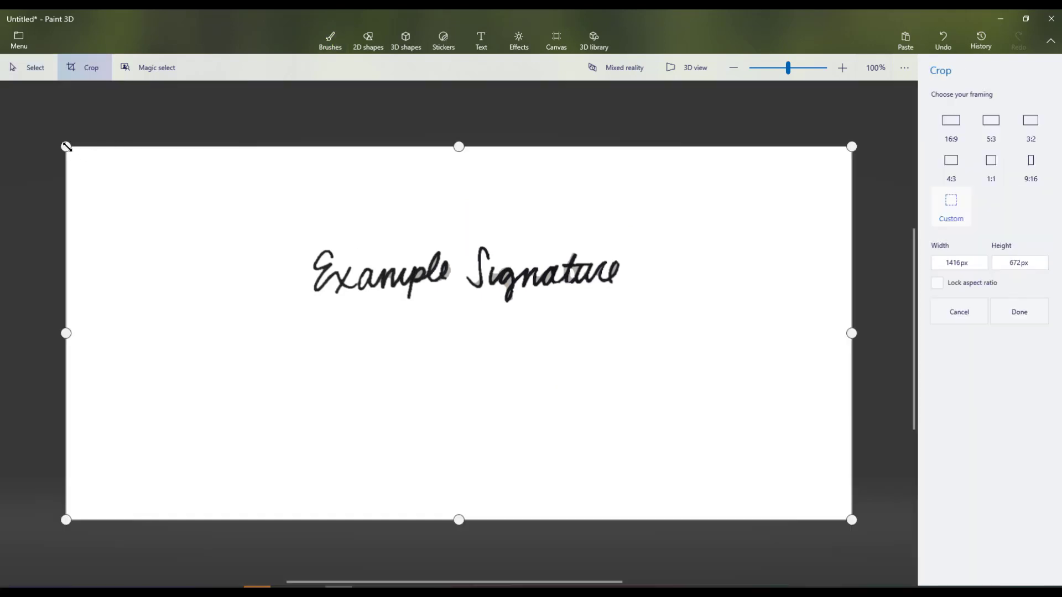
left_click_drag(67, 147, 306, 242)
left_click_drag(846, 523, 624, 307)
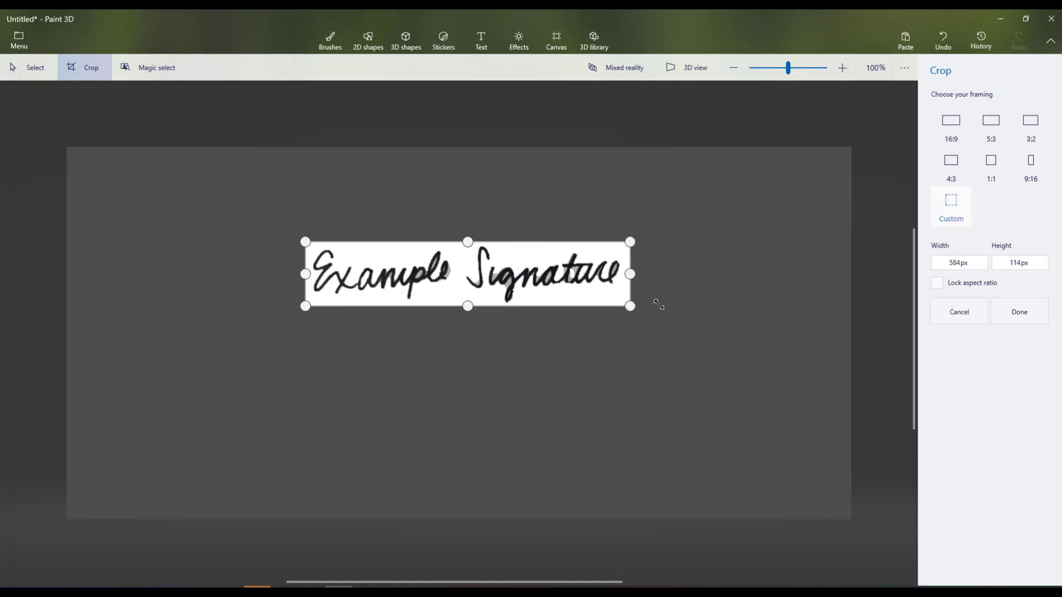
left_click(1008, 321)
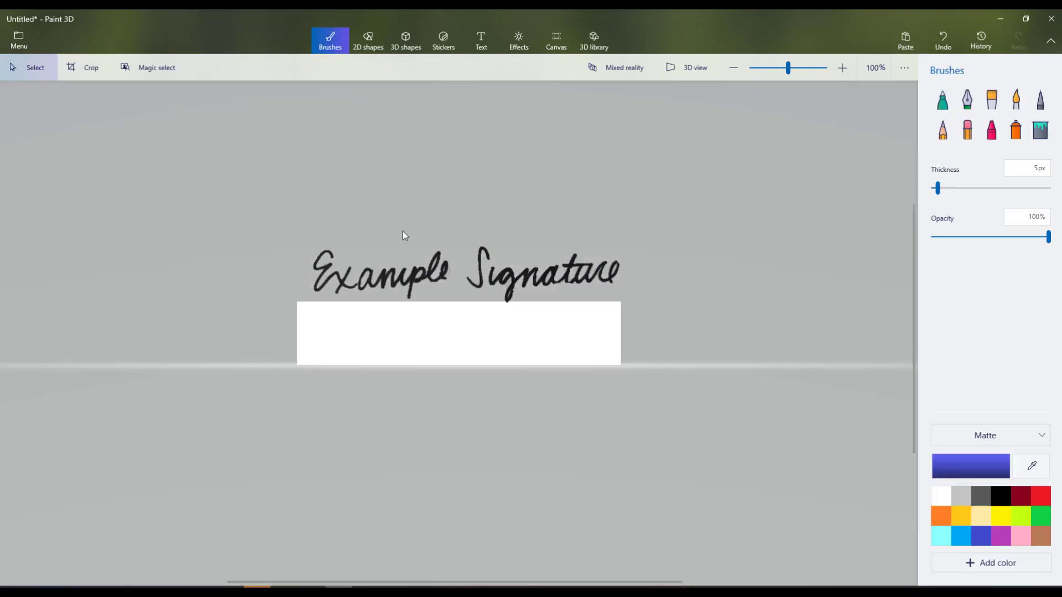
left_click(533, 281)
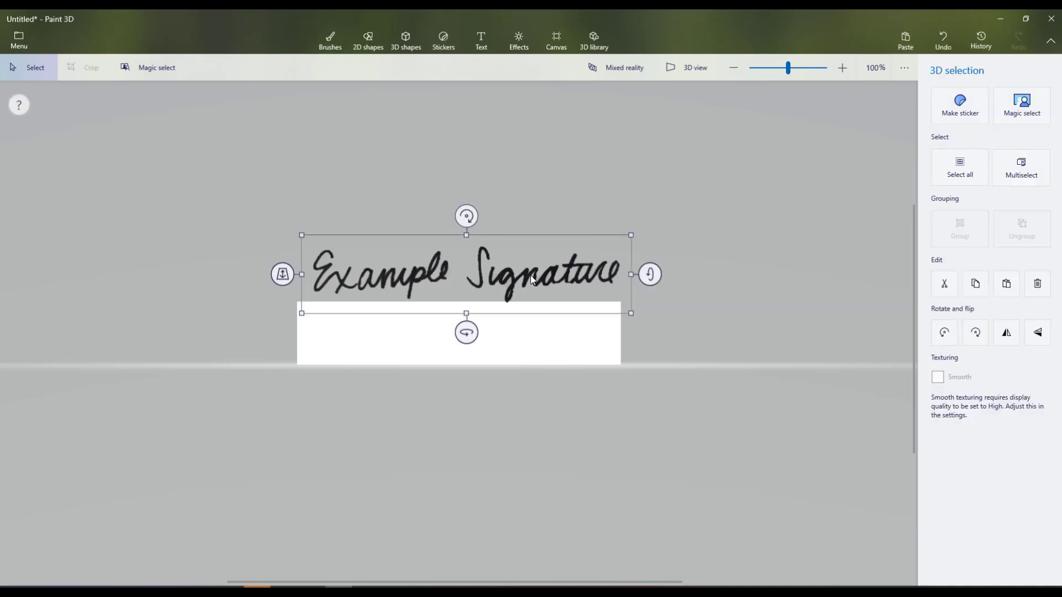
left_click_drag(533, 281, 522, 336)
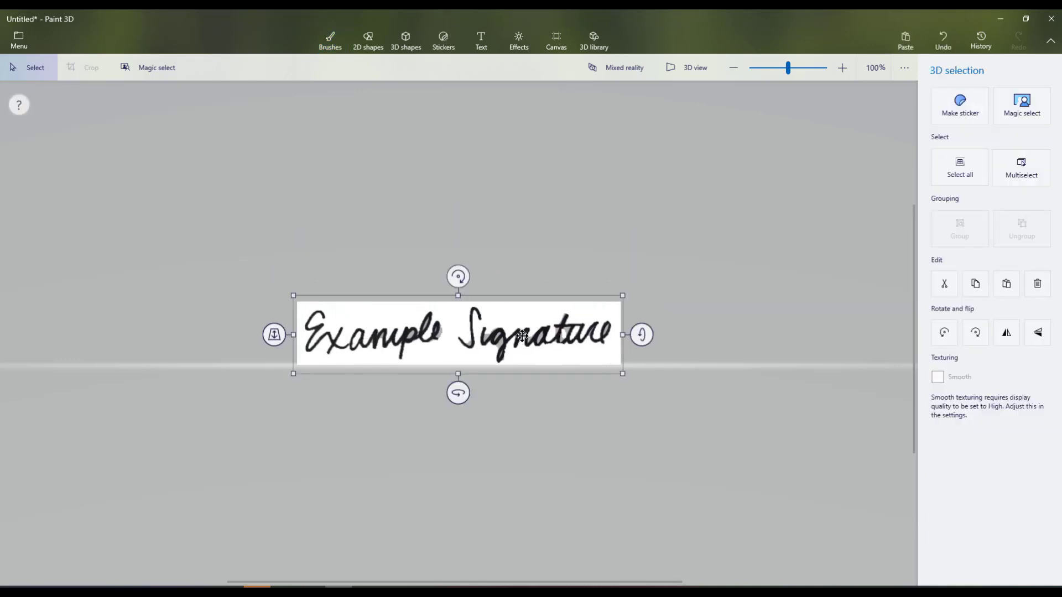
Save a copy as a PNG image with transparency enabled, using the file name "example signature transparent.png".
left_click(27, 44)
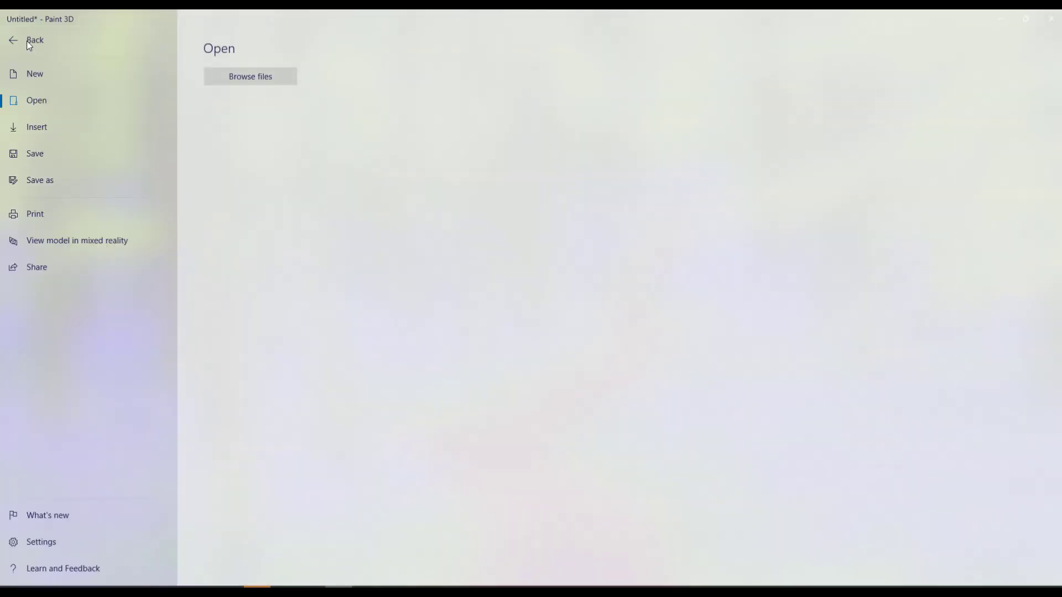
left_click(43, 188)
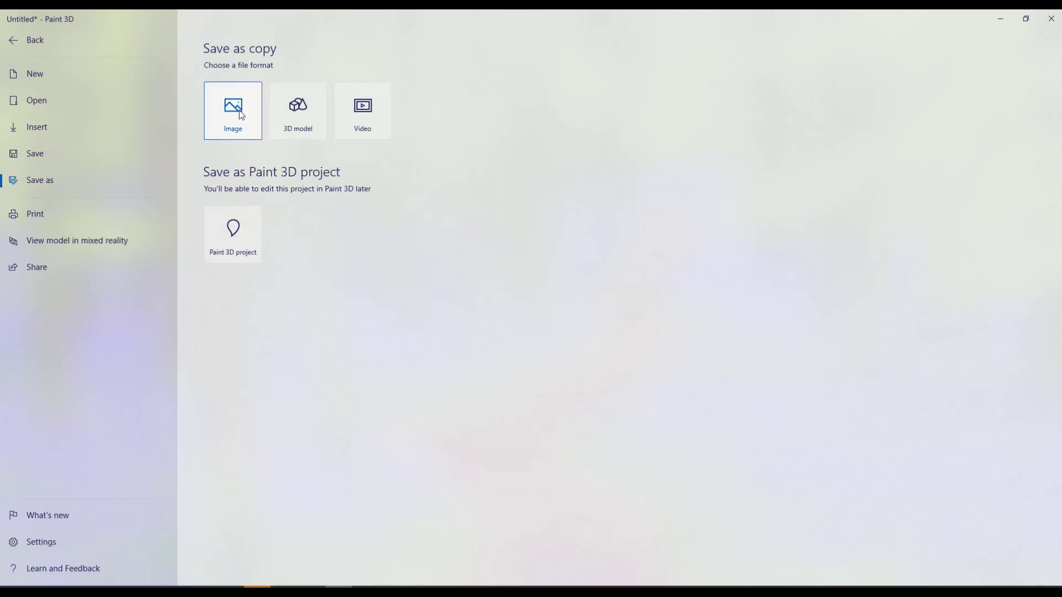
left_click(240, 113)
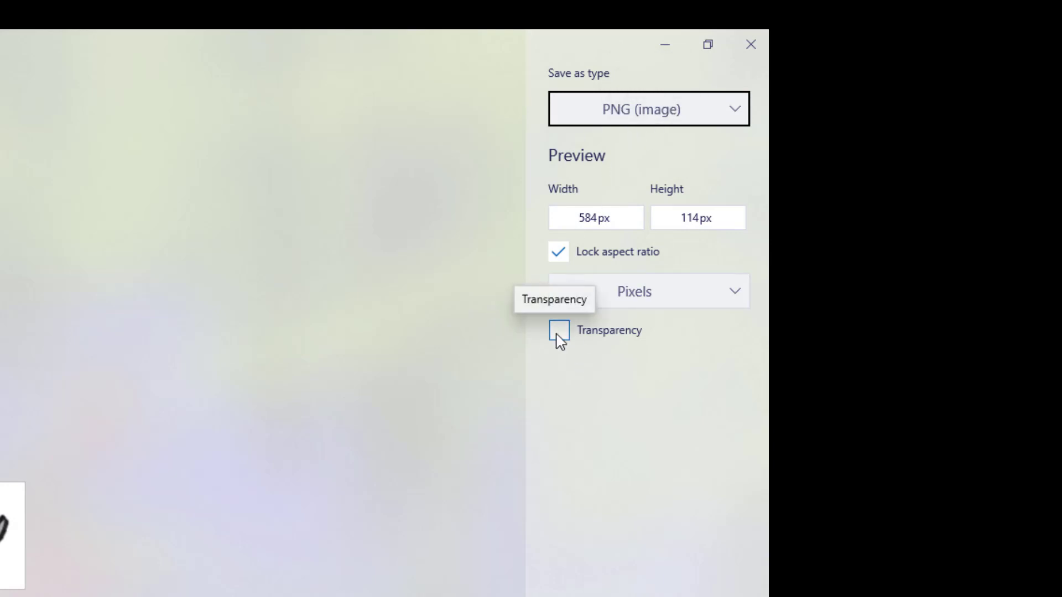
left_click(559, 332)
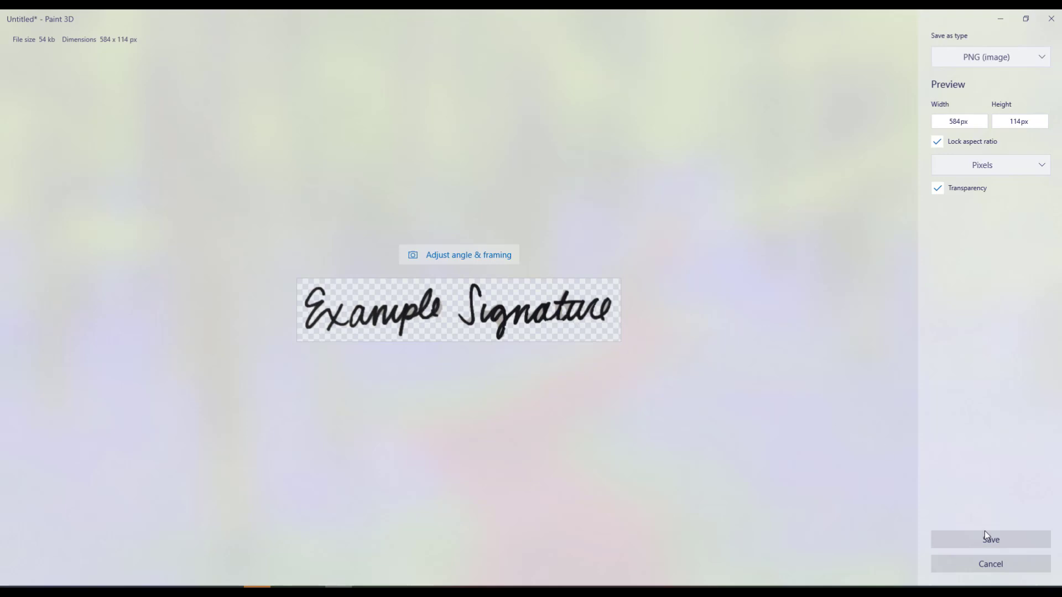
left_click(1006, 548)
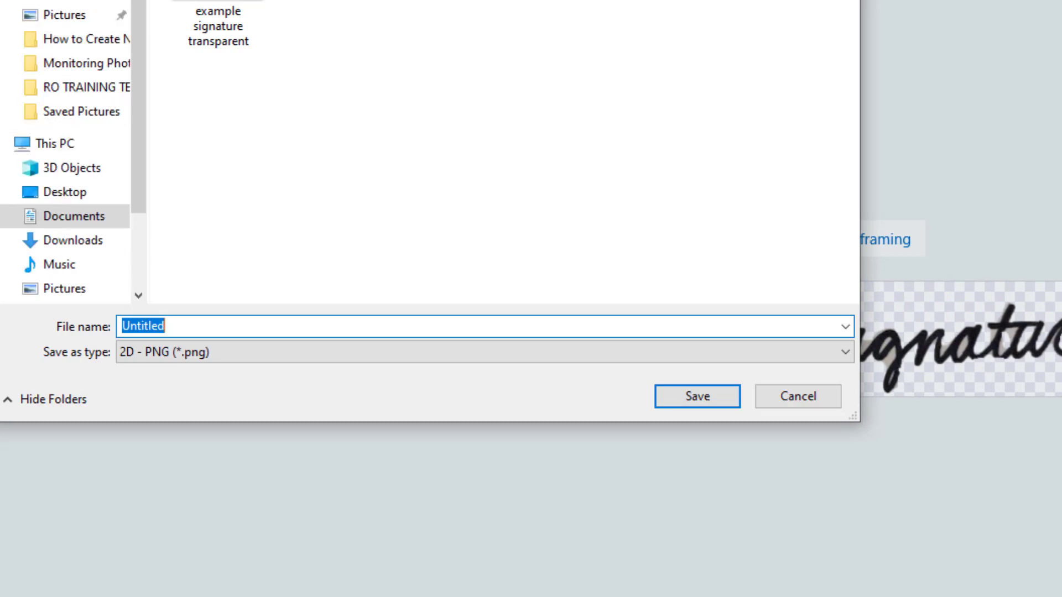
left_click_drag(187, 325, 114, 321)
type("example")
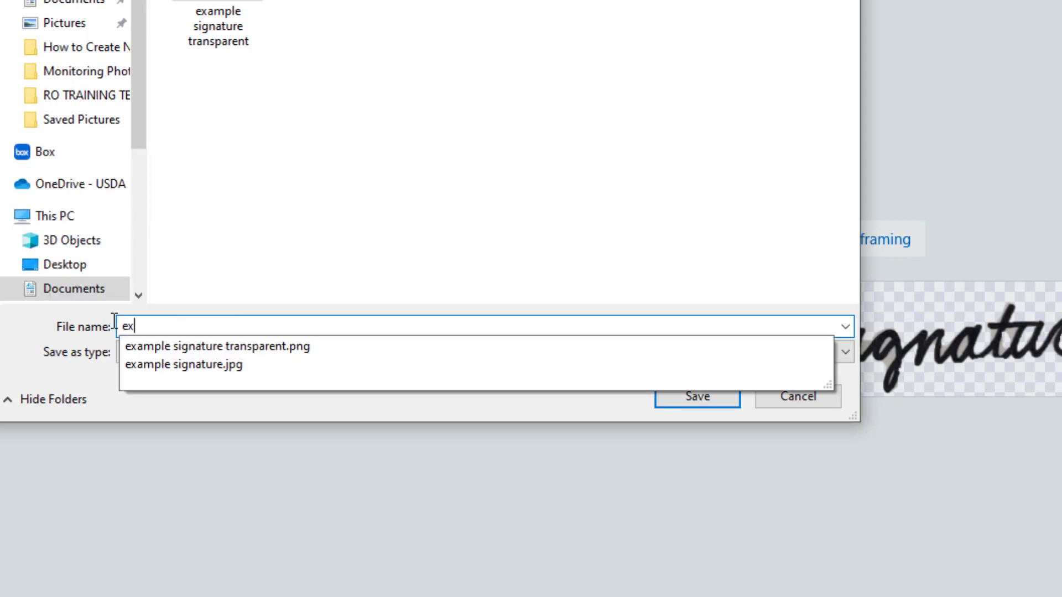
left_click(182, 344)
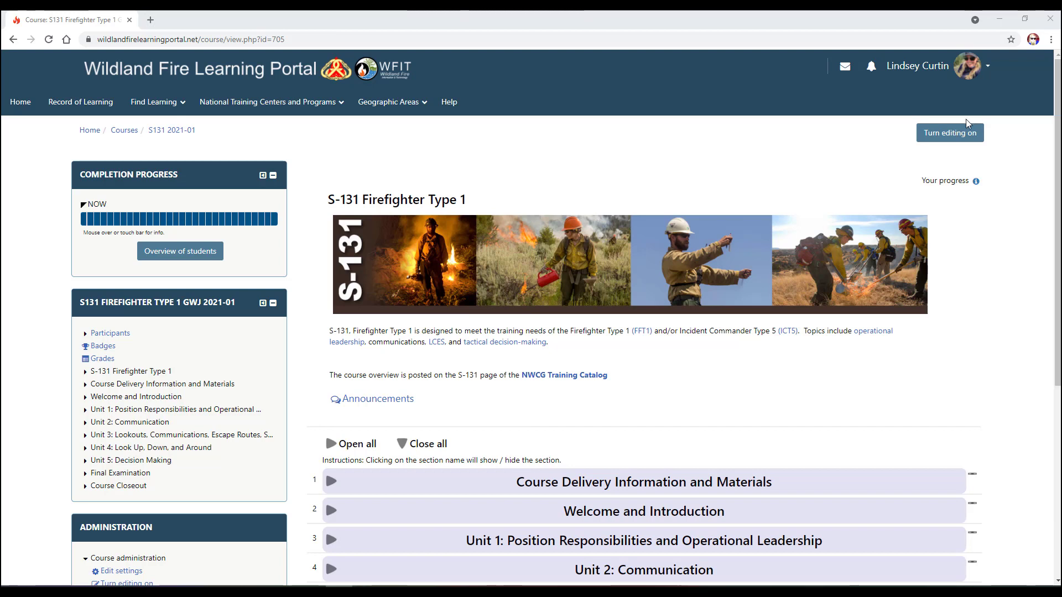
On the S-131 Firefighter Type 1 course page in the browser, turn on editing and add a Custom certificate activity to the Course Closeout section.
left_click(962, 135)
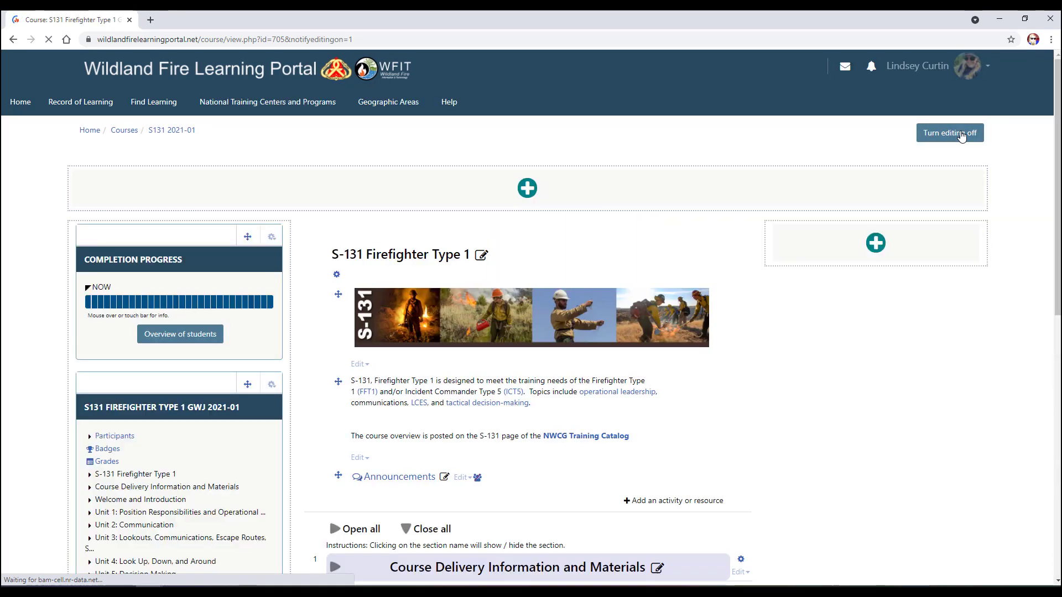
scroll(692, 223, "down", 8)
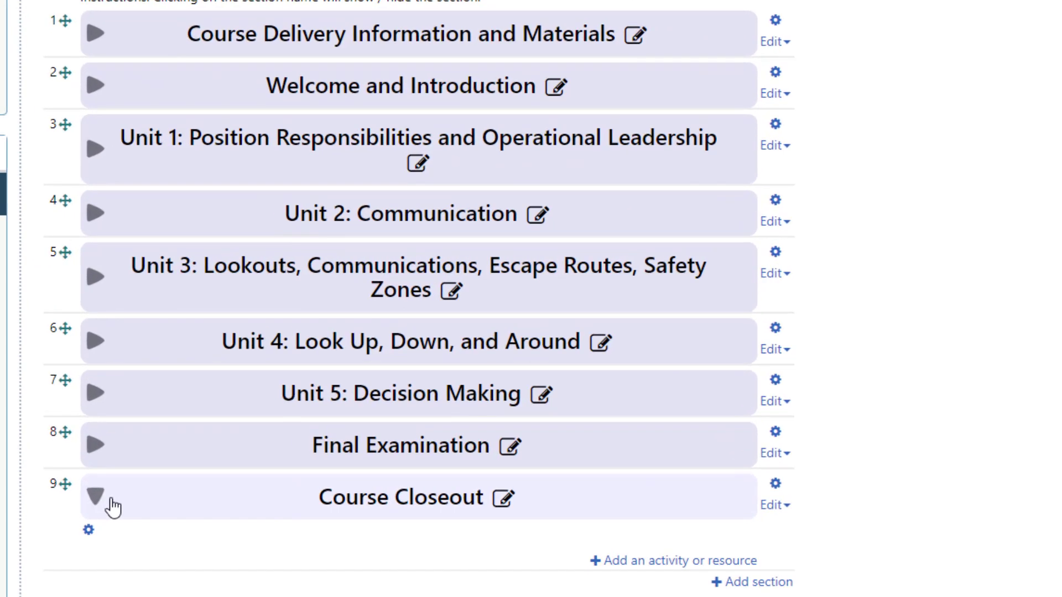
left_click(654, 564)
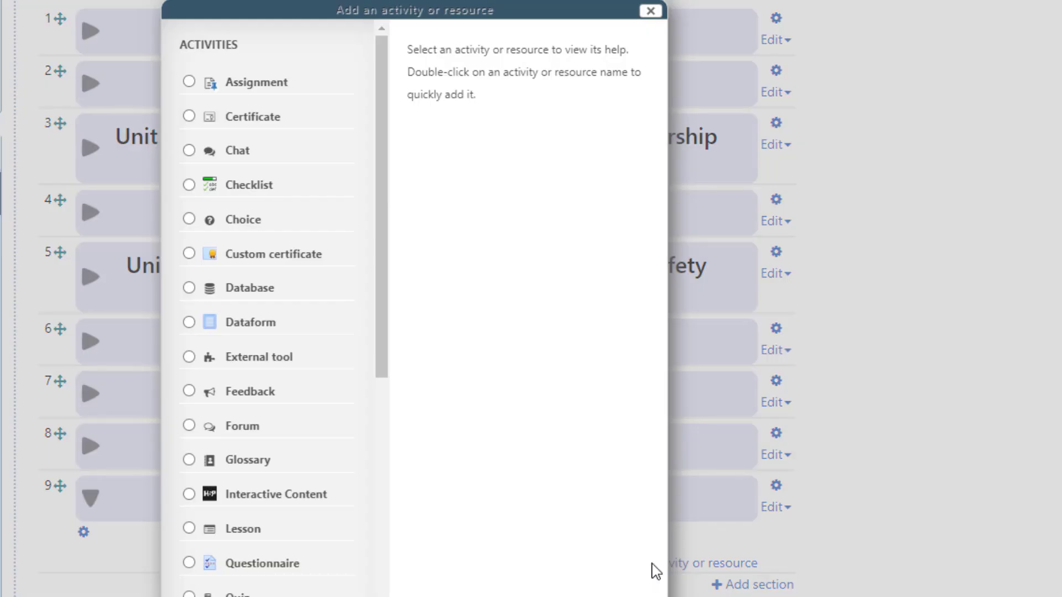
left_click(256, 259)
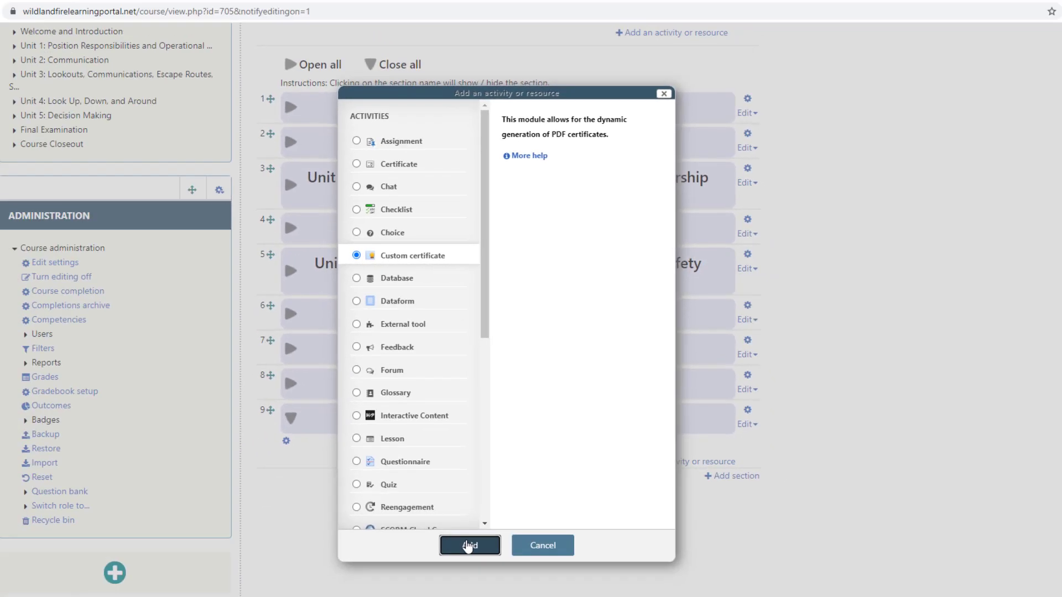
left_click(368, 596)
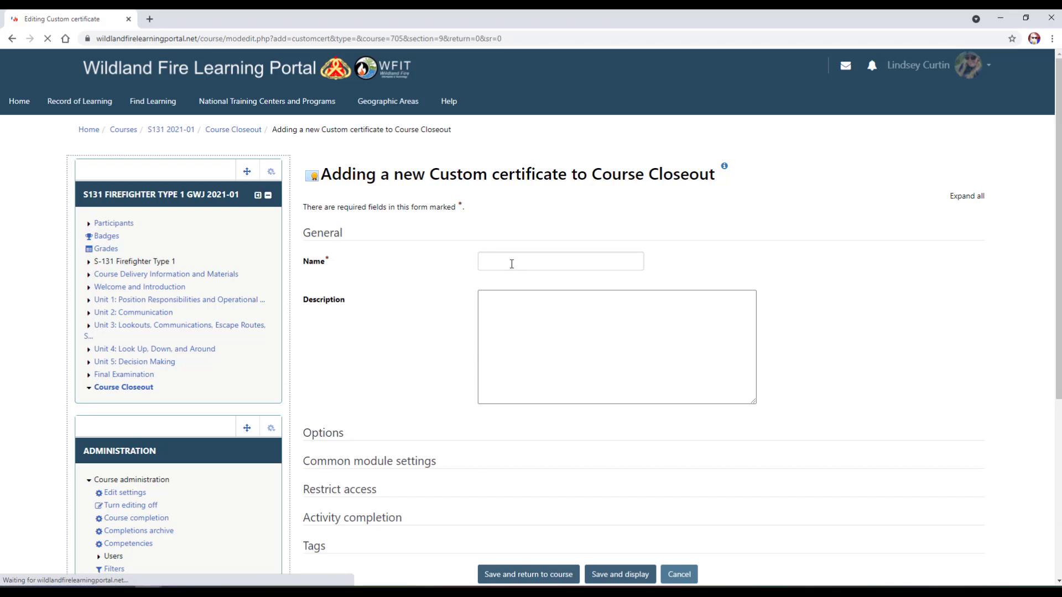
Name the custom certificate "S-131 Course Certificate" and save it, returning to the course.
type("S-131")
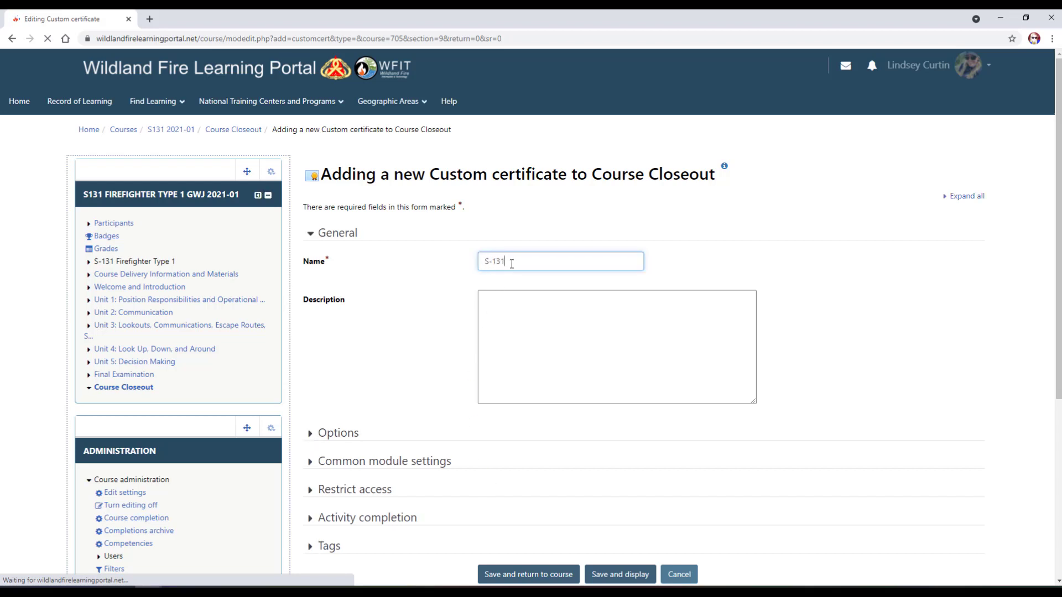
key("space")
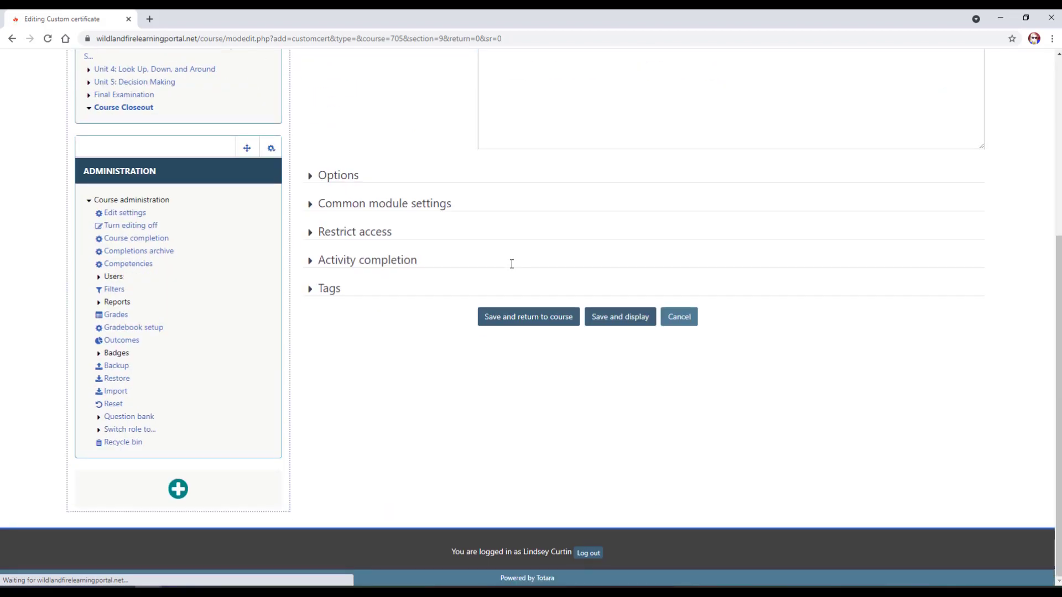
scroll(512, 264, "up", 3)
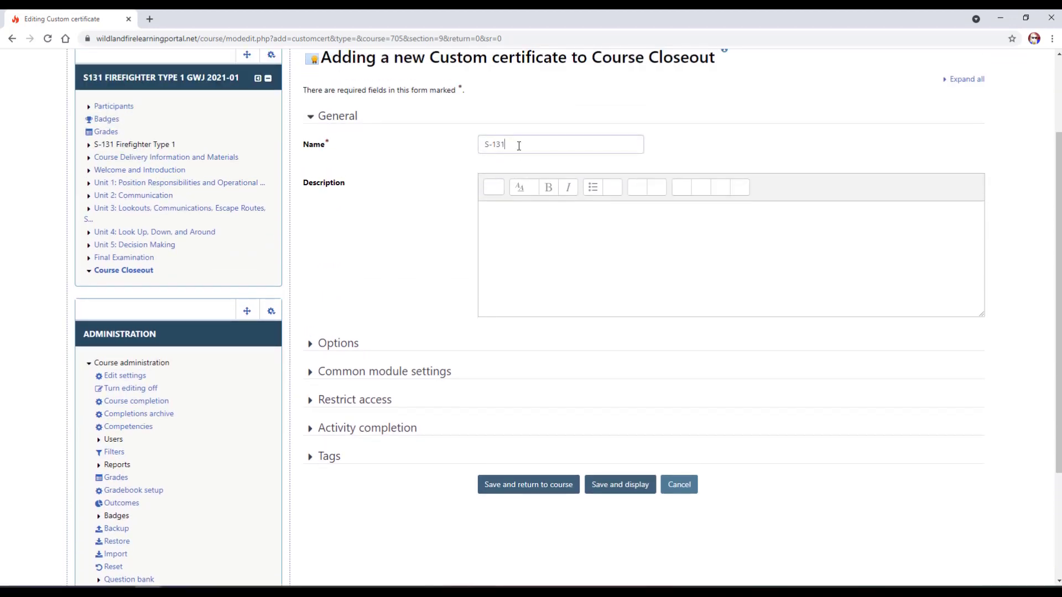
left_click(519, 145)
type("Course Certificate")
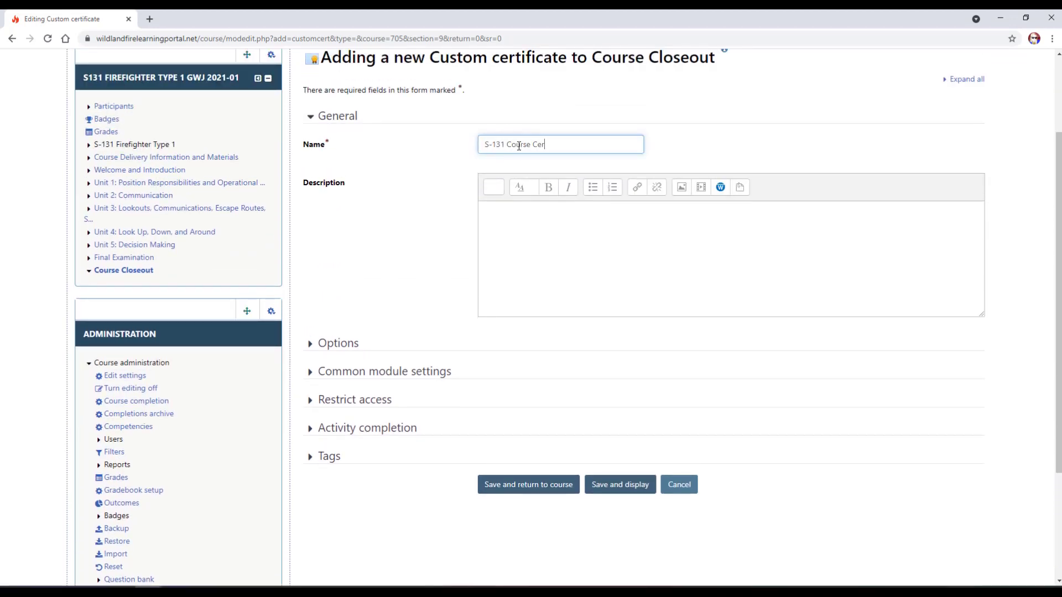
left_click(519, 489)
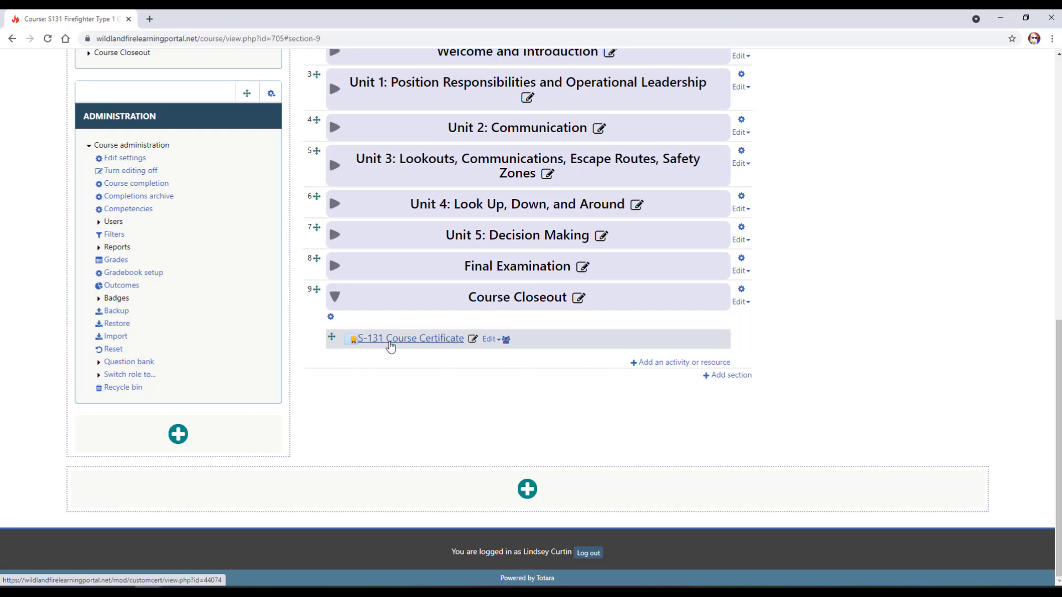
Open the S-131 Course Certificate for editing and save its page size as width 297 and height 210.
left_click(402, 343)
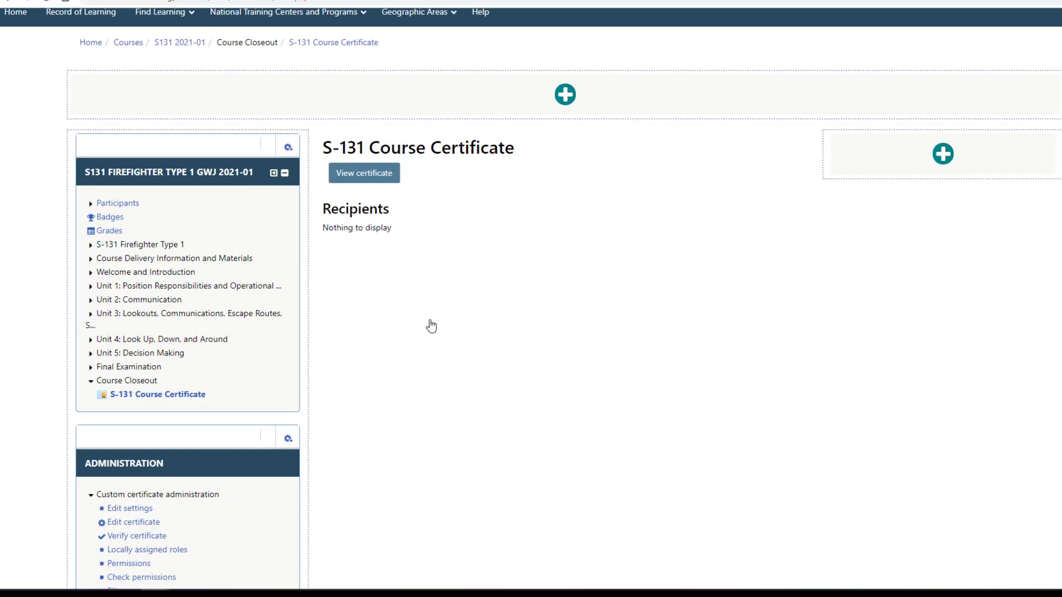
scroll(431, 326, "down", 2)
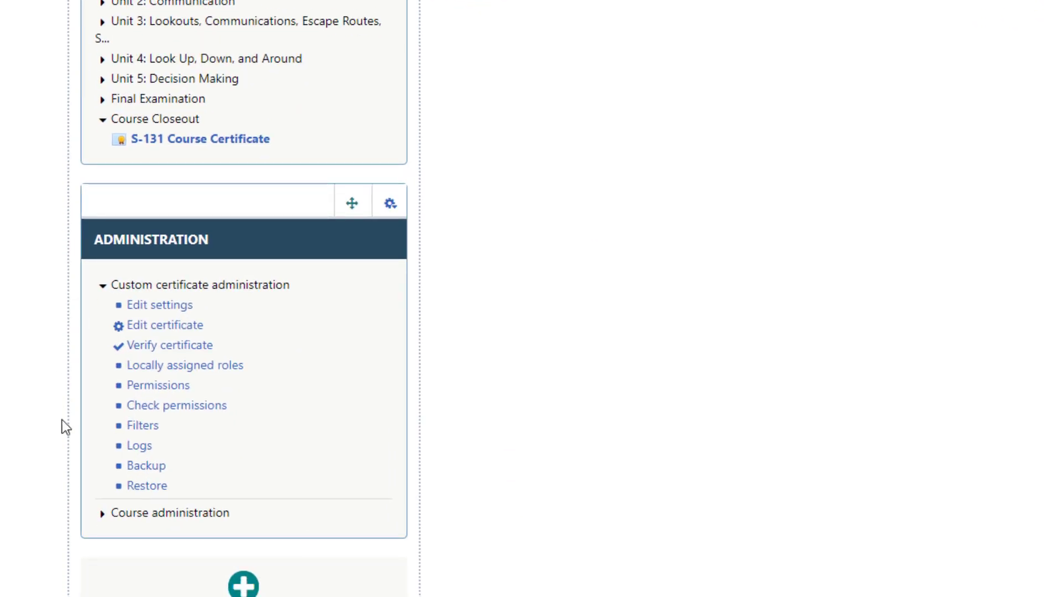
left_click(161, 329)
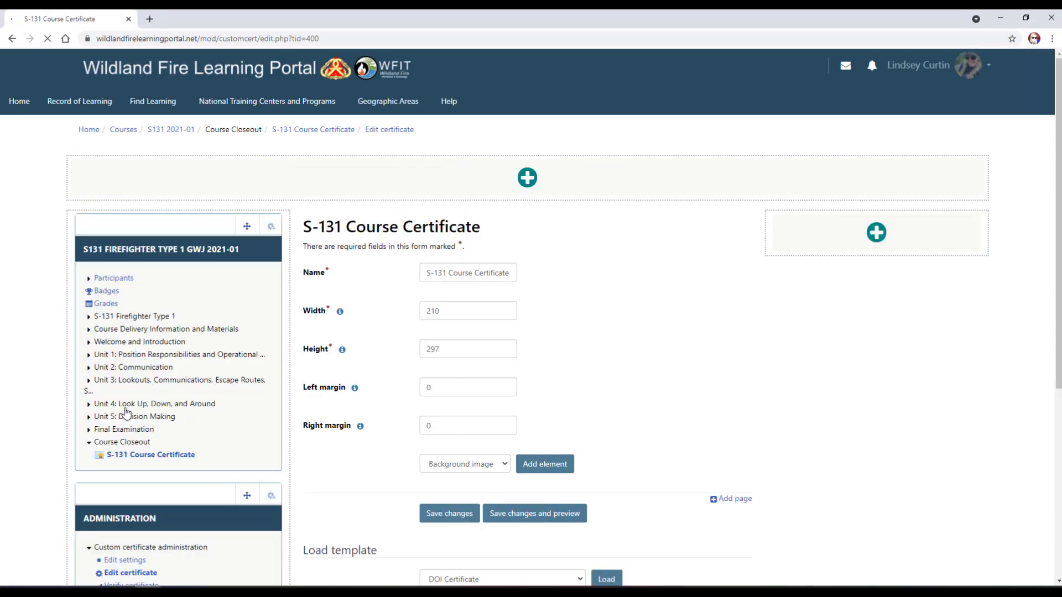
scroll(590, 301, "down", 1)
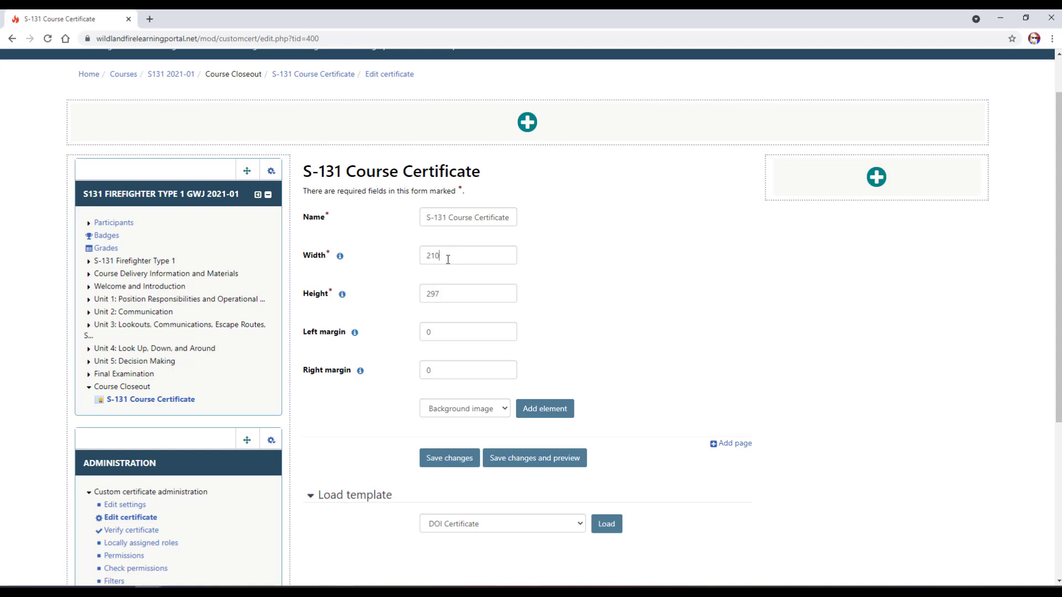
left_click_drag(448, 260, 412, 260)
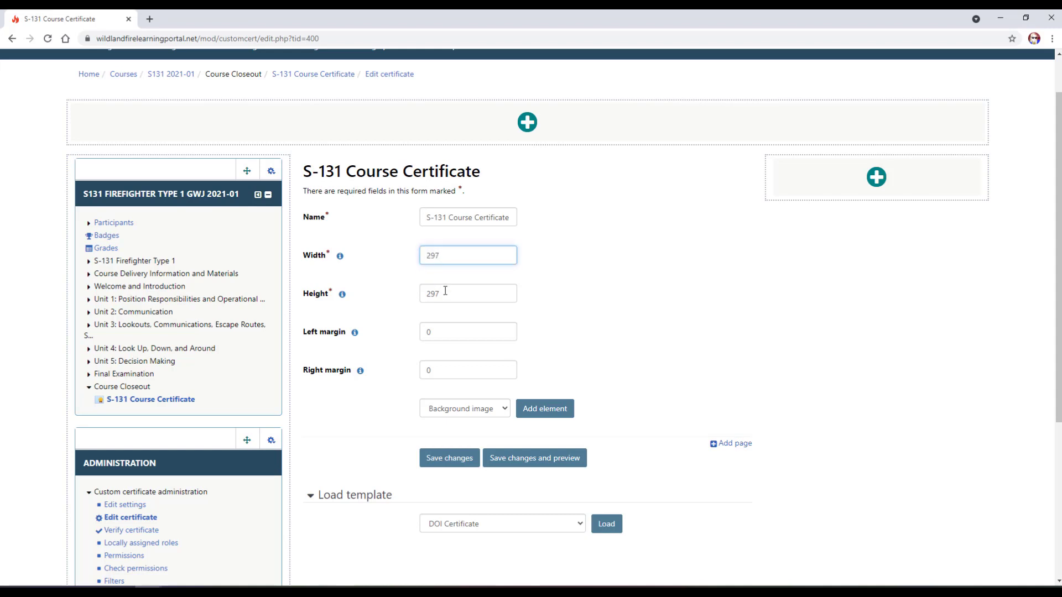
double_click(426, 296)
type("210")
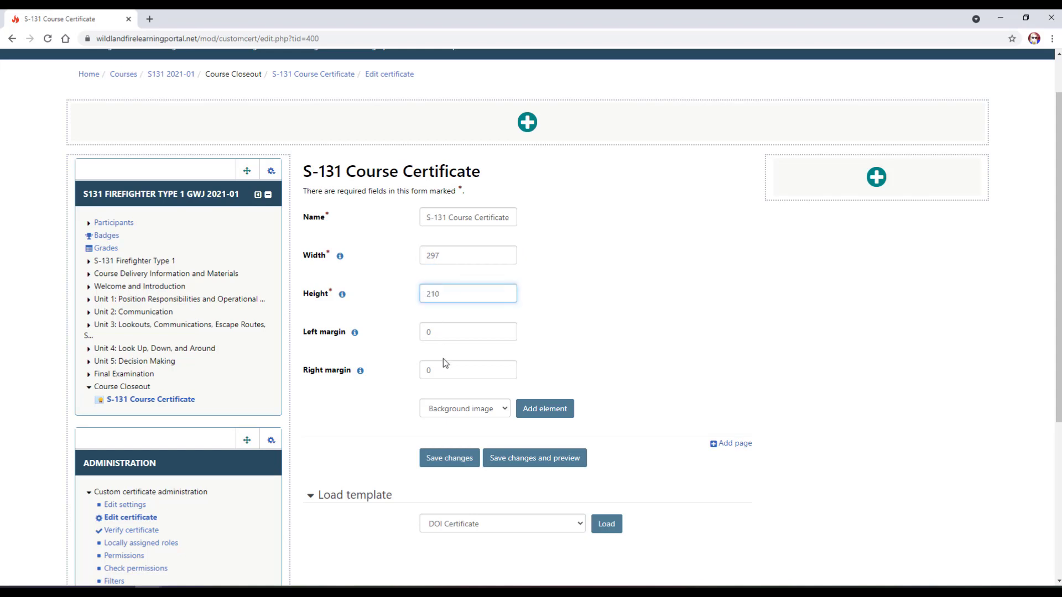
left_click(442, 462)
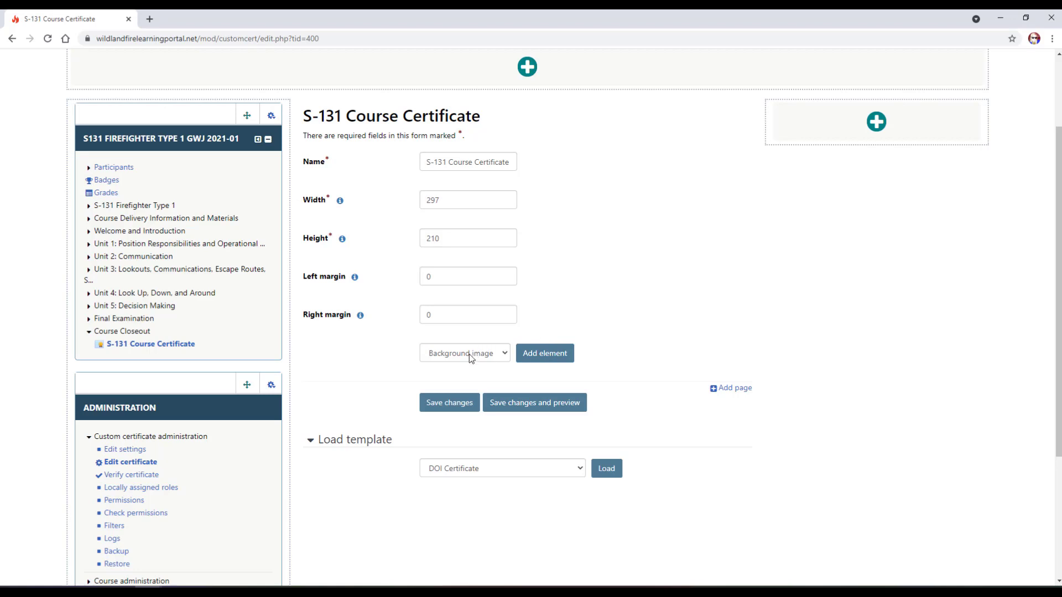
Add a Background image element to the certificate, upload the "s131 cert background" file from the file folder, and save it.
left_click(527, 355)
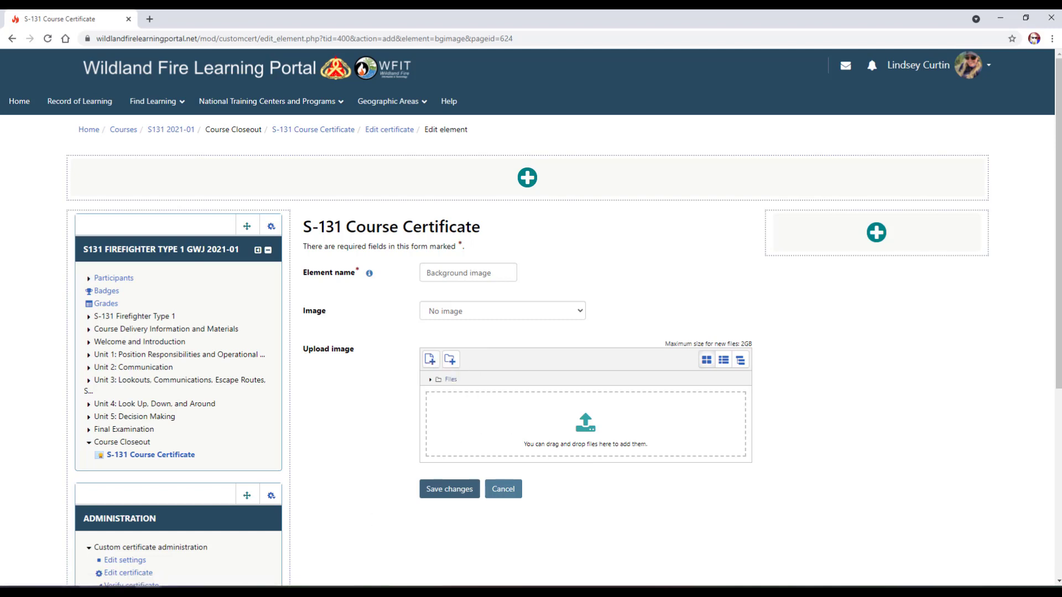
left_click(93, 592)
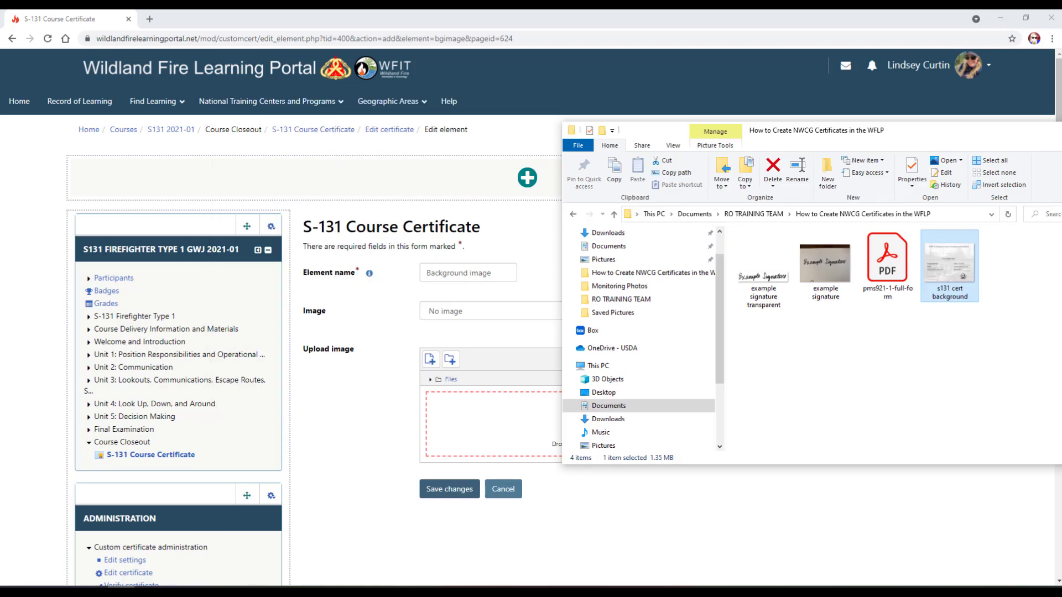
left_click_drag(812, 130, 746, 37)
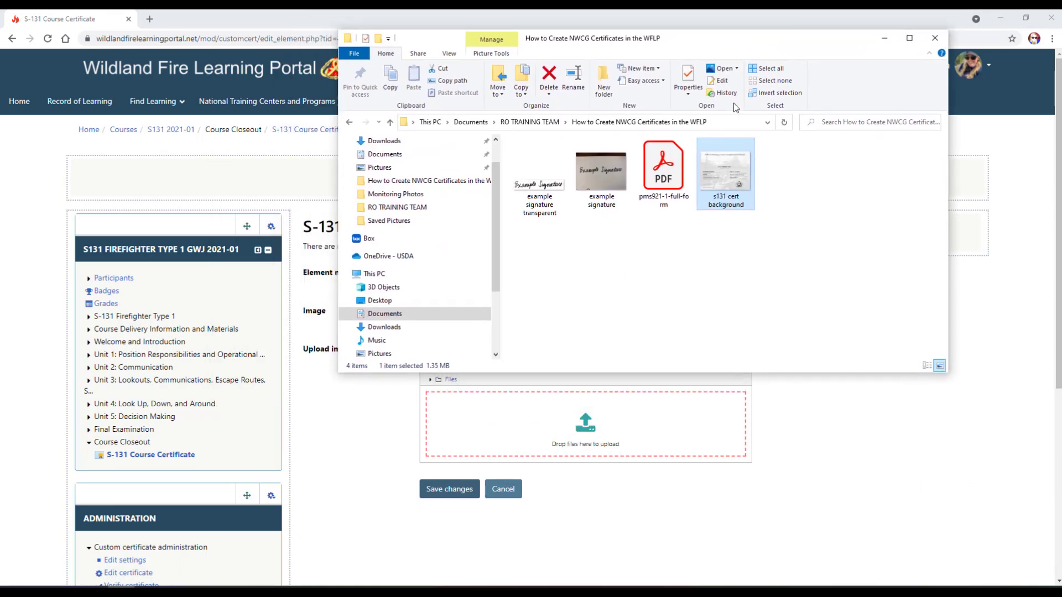
left_click_drag(725, 172, 566, 438)
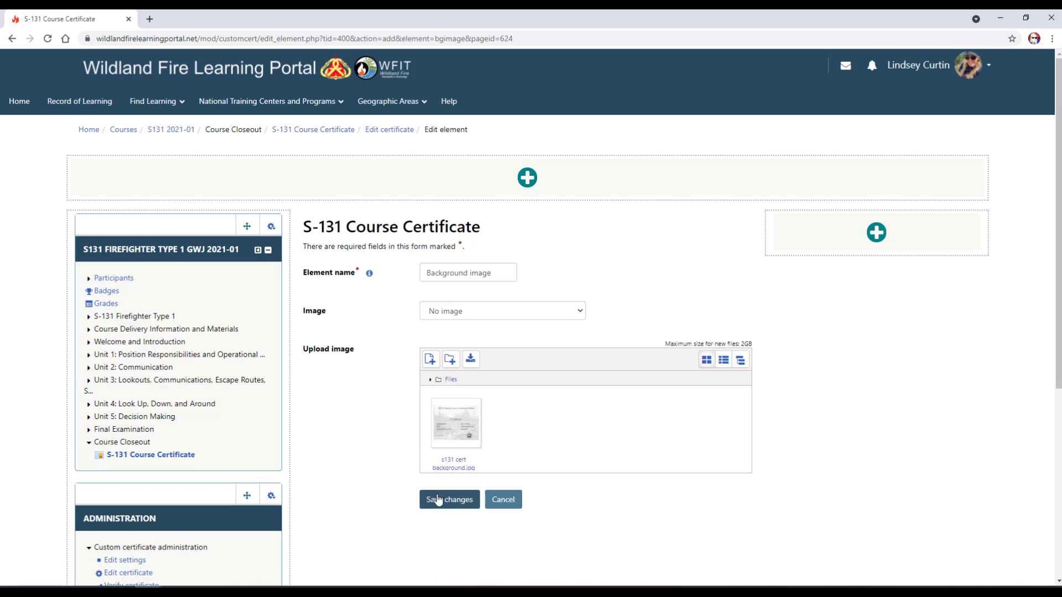
left_click(441, 503)
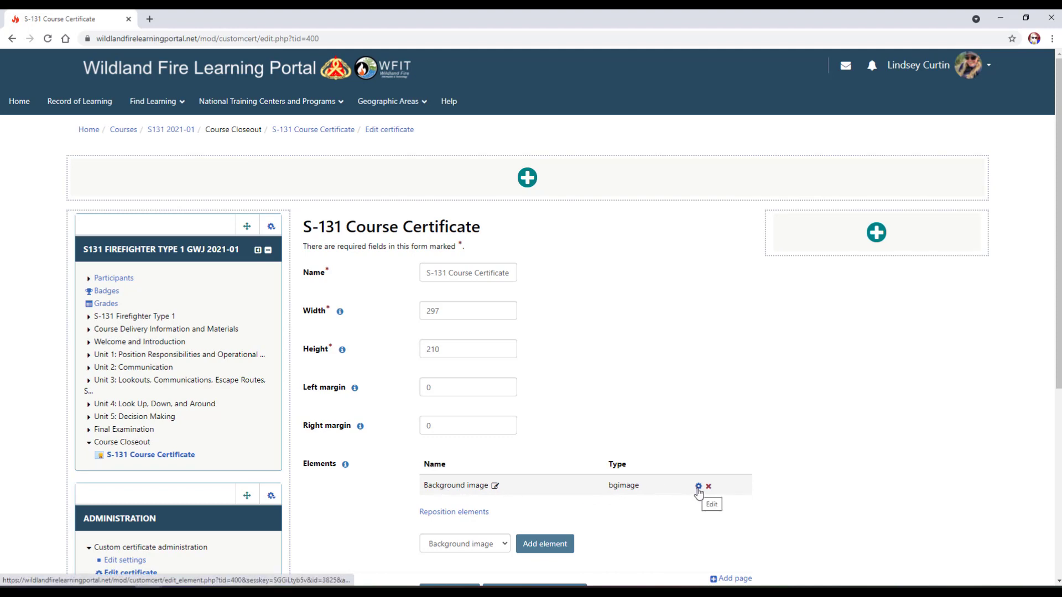
Edit the Background image element to use "s131 cert background.jpg" as its image and save the changes.
left_click(698, 489)
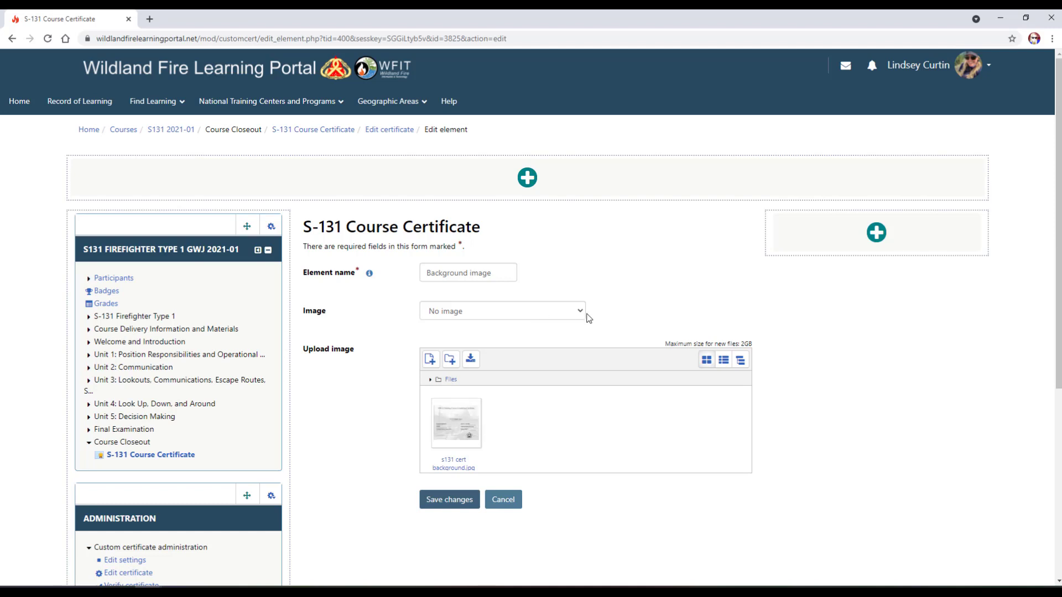
left_click(581, 313)
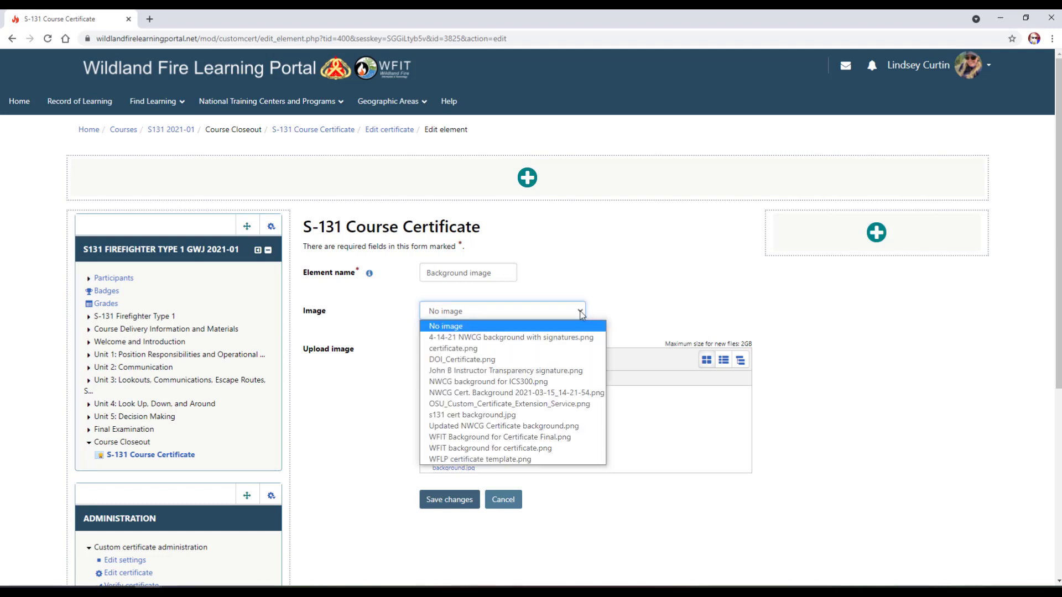
left_click(462, 416)
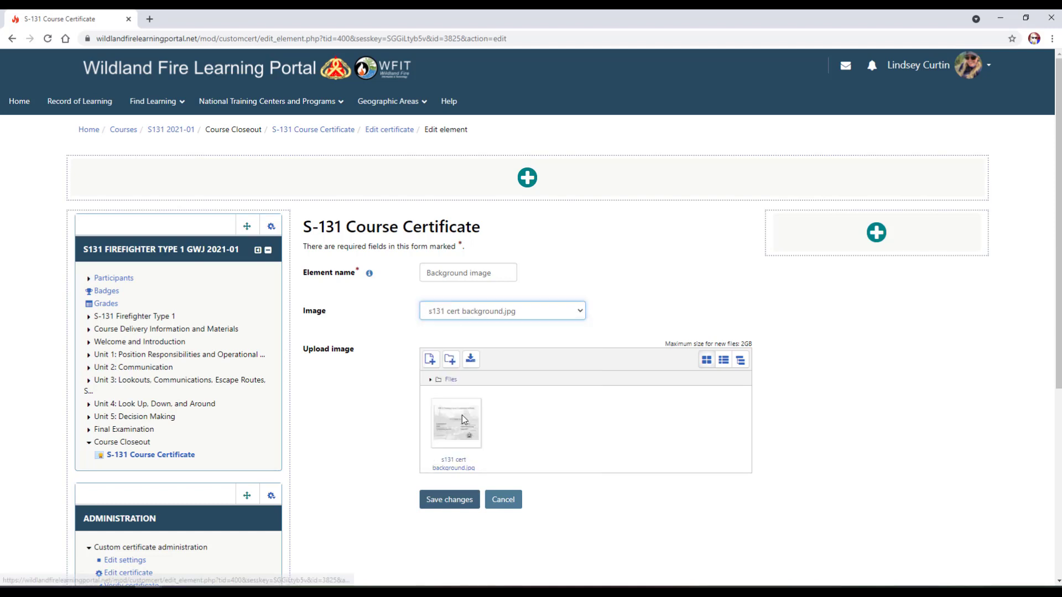
left_click(450, 502)
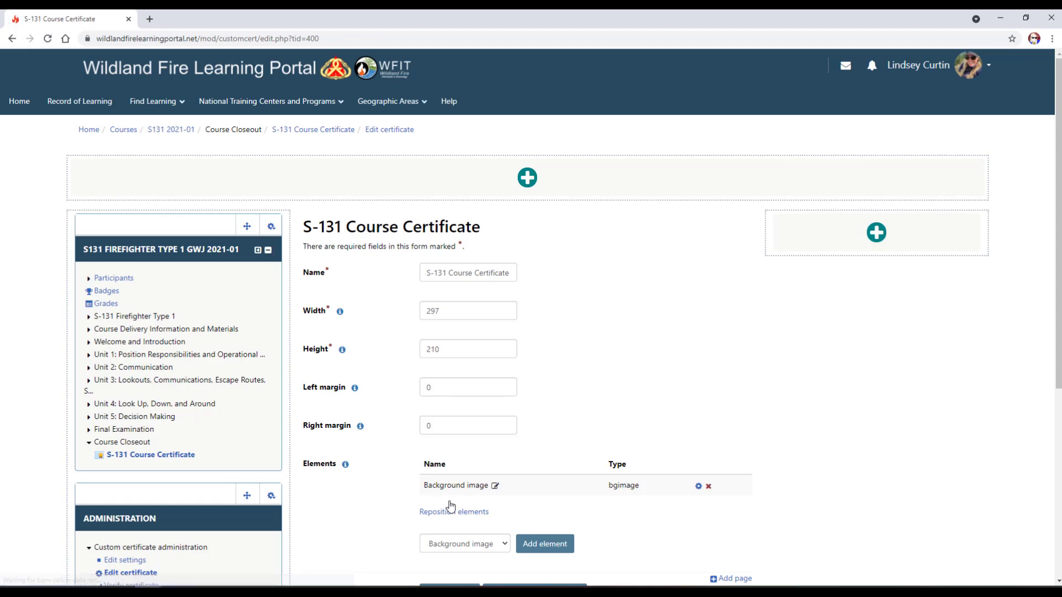
Add an Image element to the certificate, upload the "example signature transparent" file from the file folder, and save it.
scroll(542, 451, "down", 2)
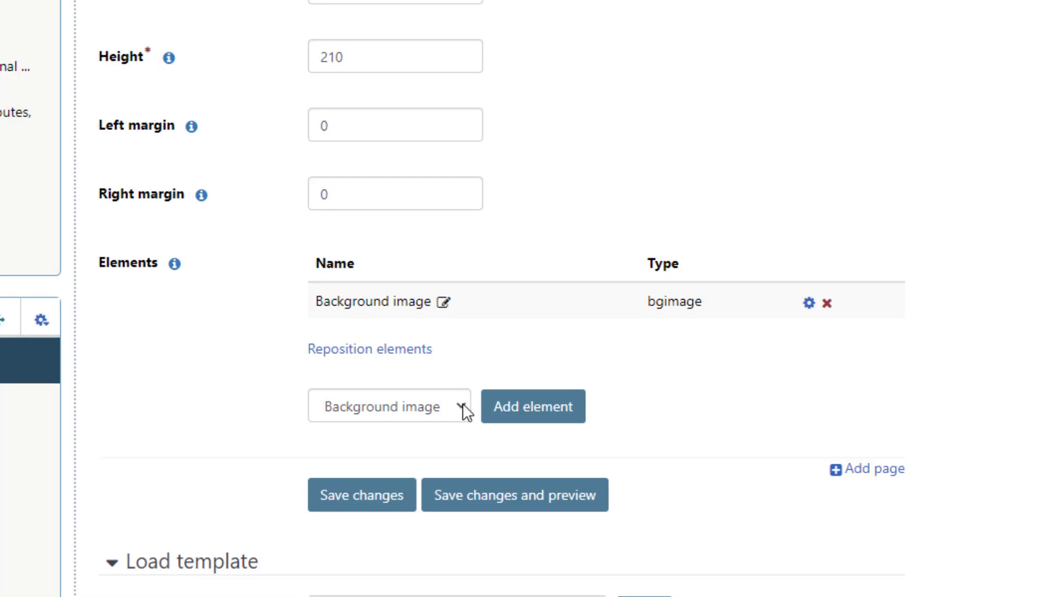
left_click(461, 408)
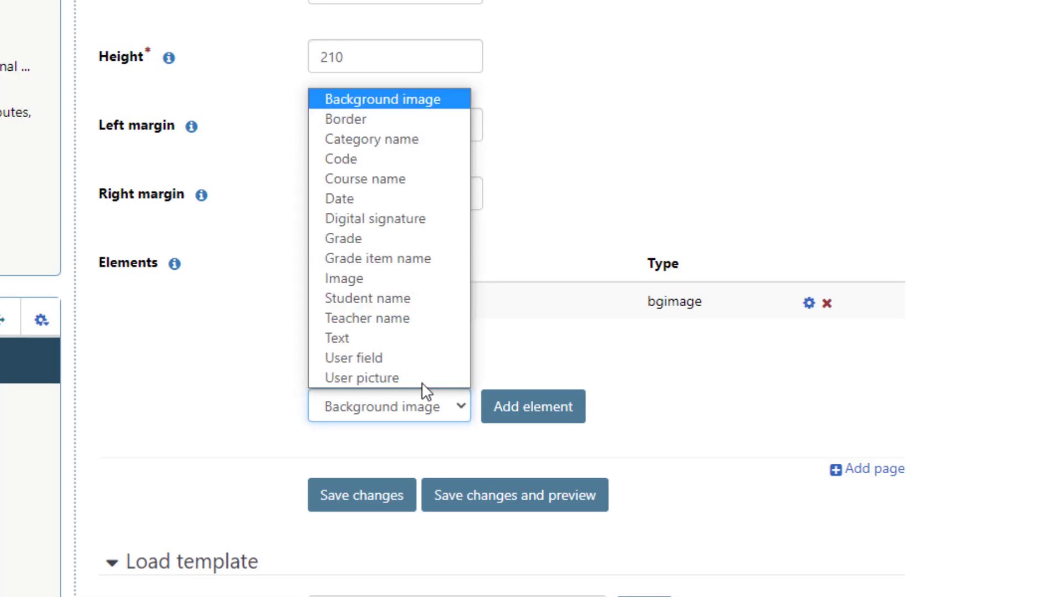
left_click(347, 281)
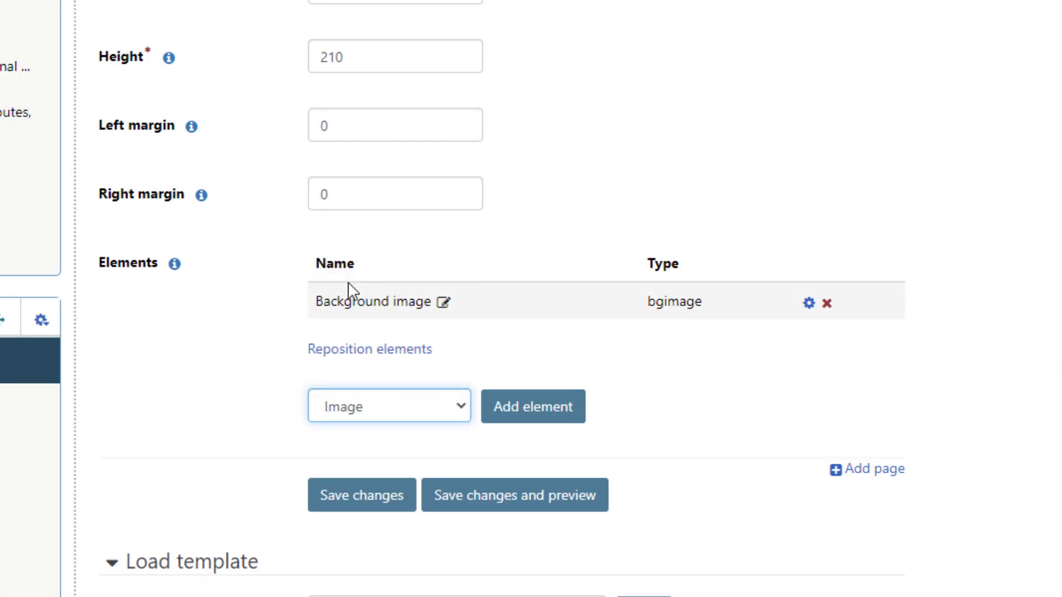
left_click(506, 418)
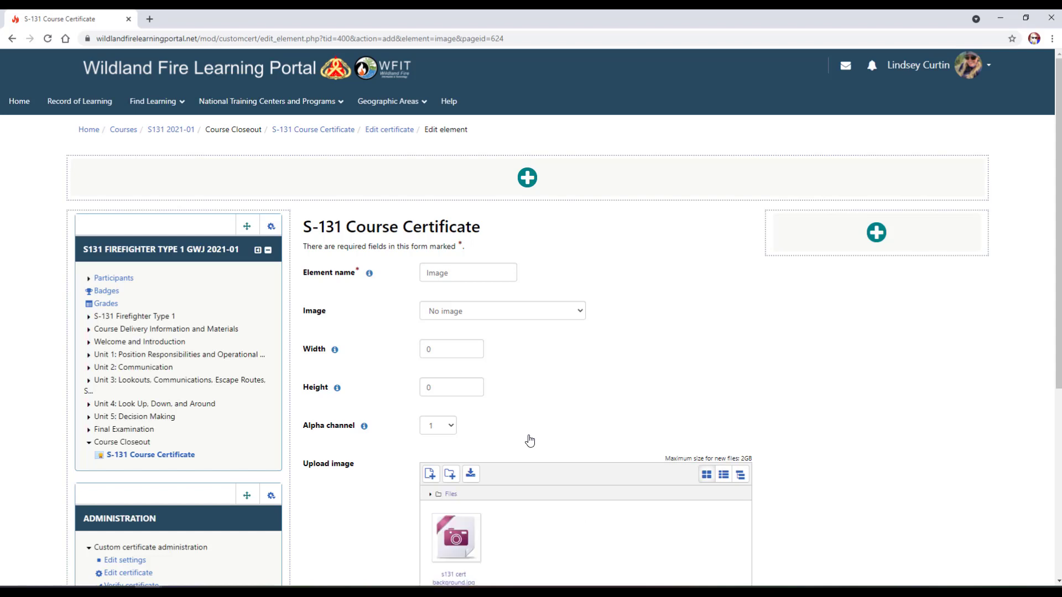
scroll(529, 440, "down", 2)
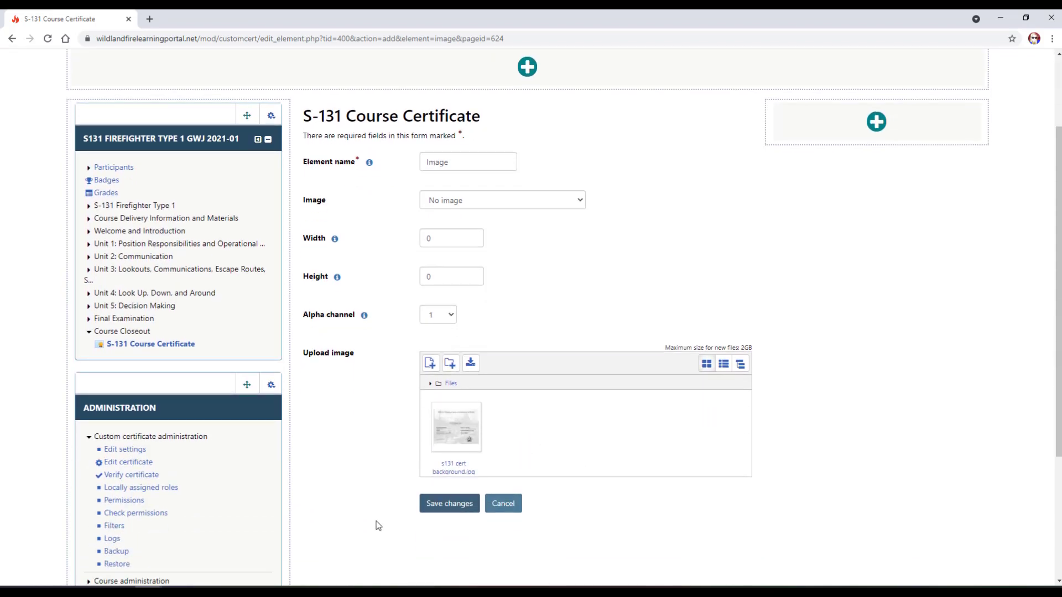
left_click(122, 593)
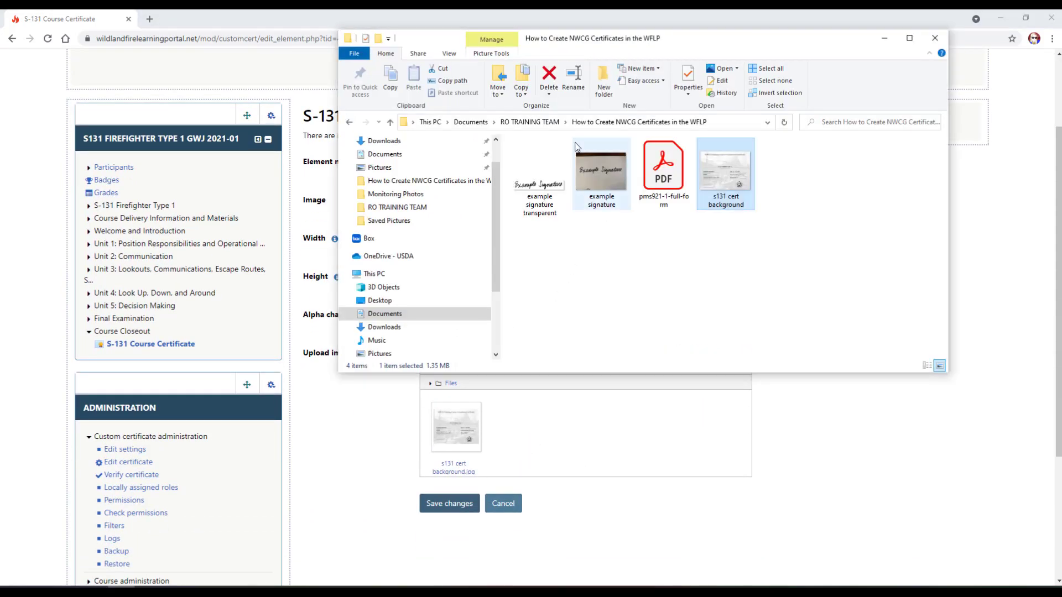
mouse_move(539, 185)
left_mouse_down()
mouse_move(541, 353)
mouse_move(528, 439)
mouse_move(509, 437)
mouse_move(528, 442)
left_mouse_up()
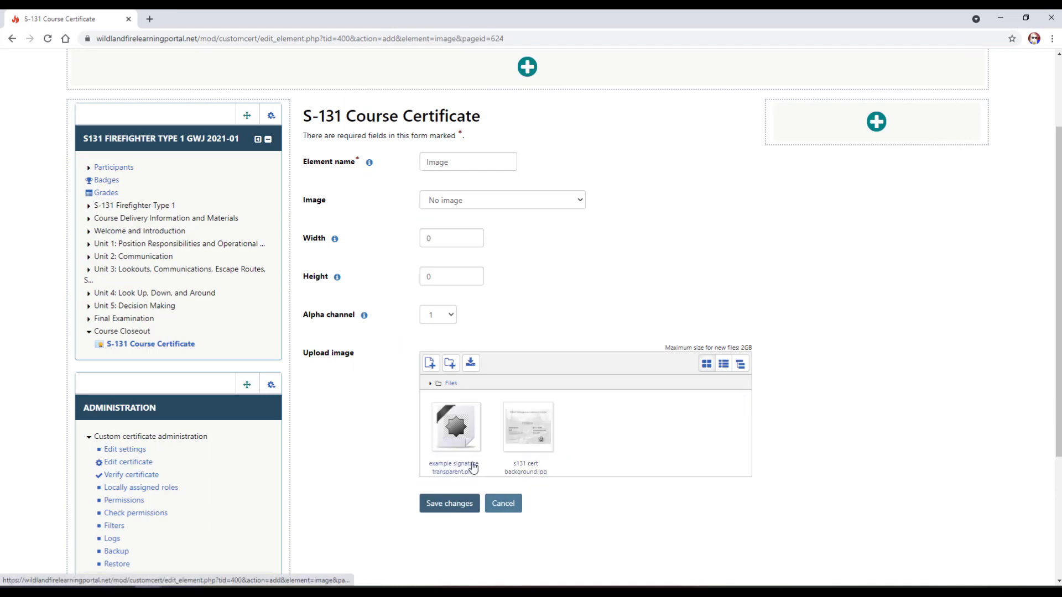
left_click(446, 512)
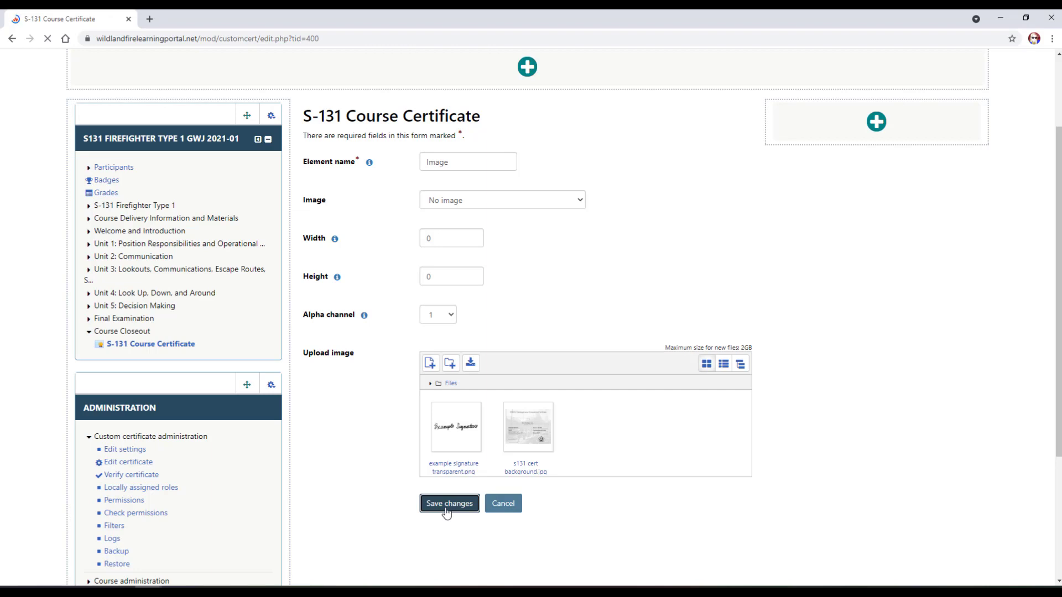
Edit the Image element to use "example signature transparent.png" with width 30 and height 50, and save the changes.
scroll(553, 424, "down", 1)
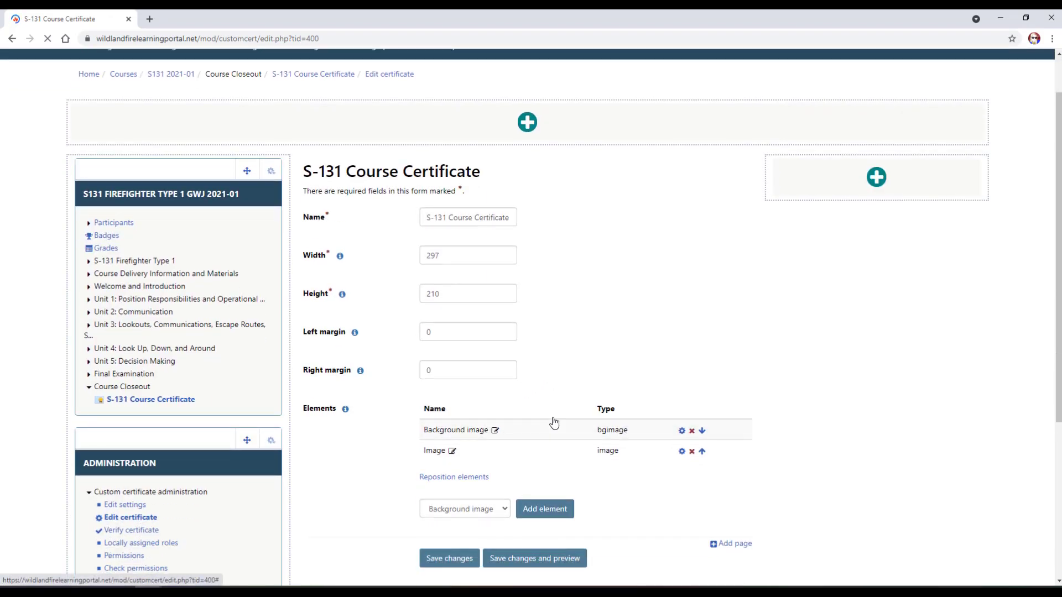
left_click(682, 452)
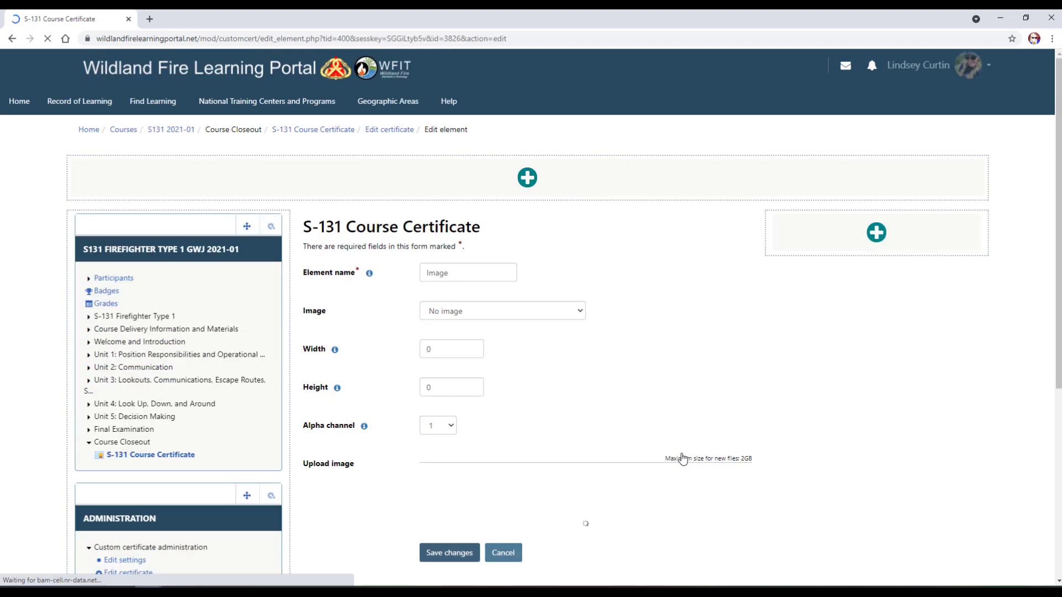
left_click(581, 311)
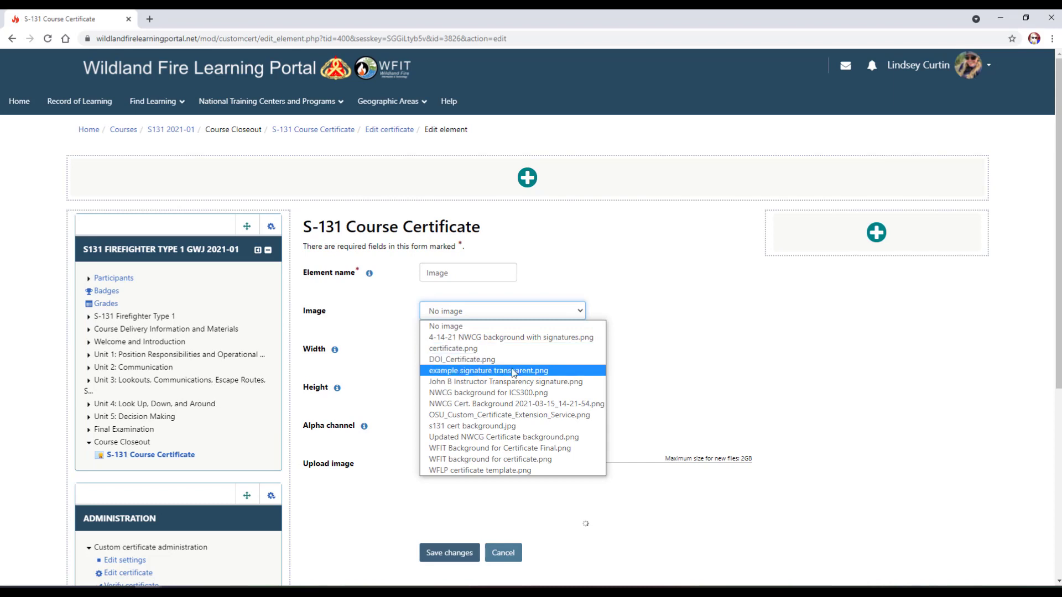
left_click(513, 371)
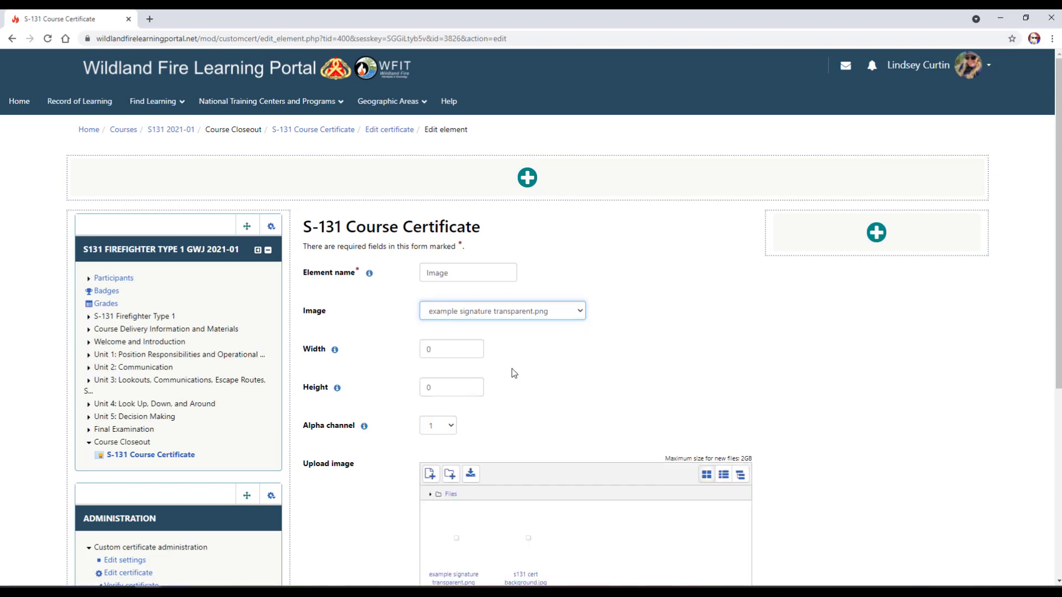
scroll(512, 371, "down", 2)
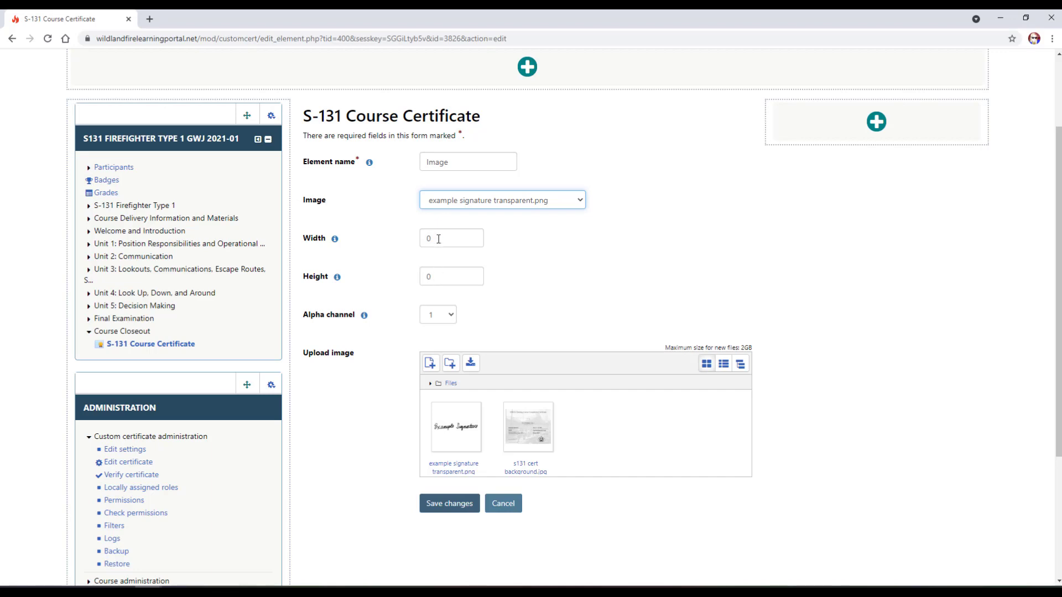
left_click_drag(438, 239, 420, 238)
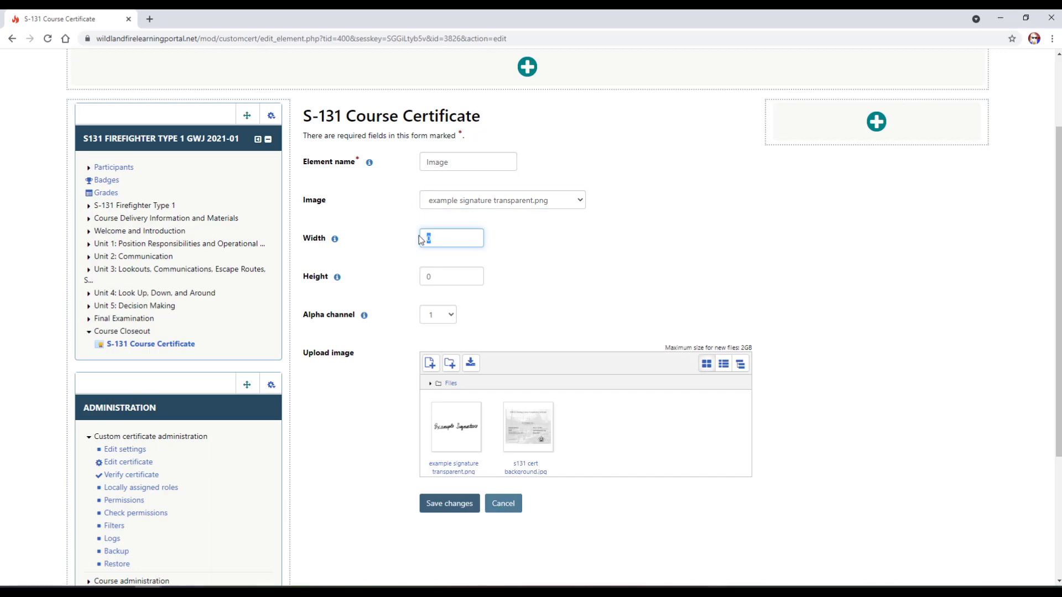
type("30")
left_click_drag(431, 278, 423, 278)
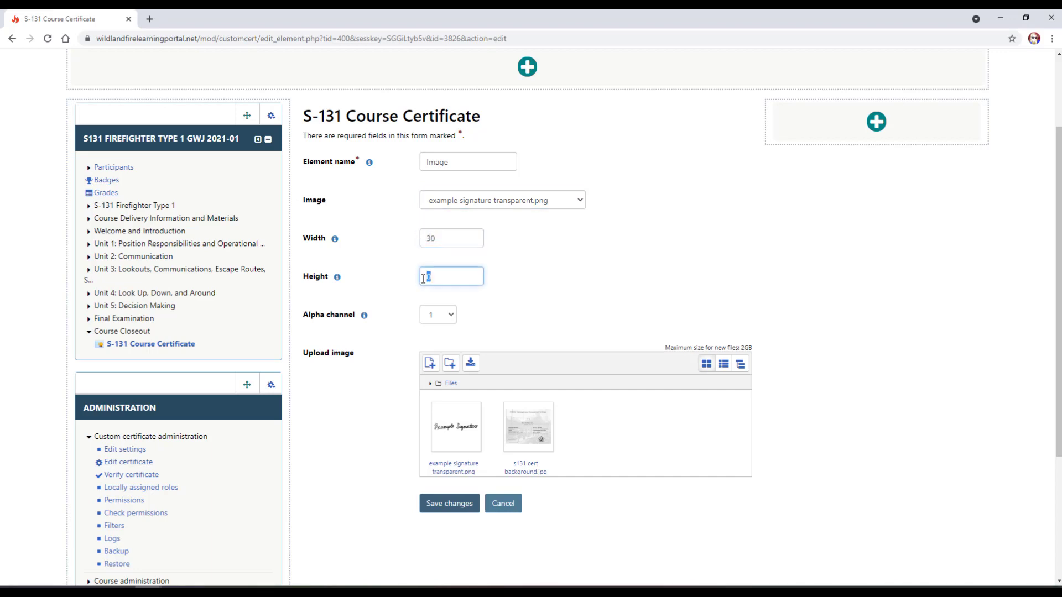
type("50")
left_click(439, 503)
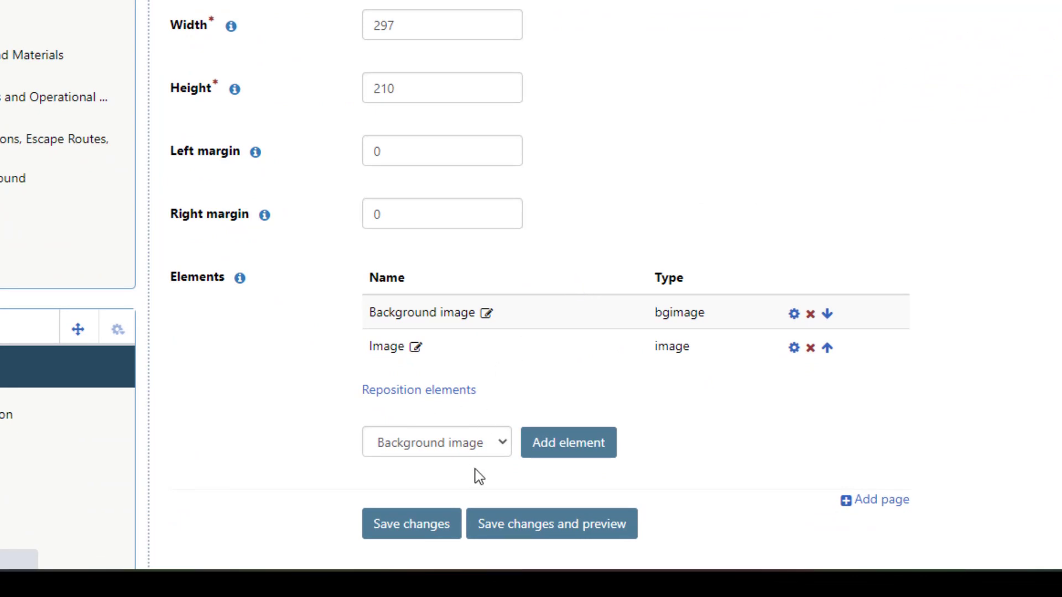
Add a Student name element to the certificate with font size 30 and save it.
left_click(503, 444)
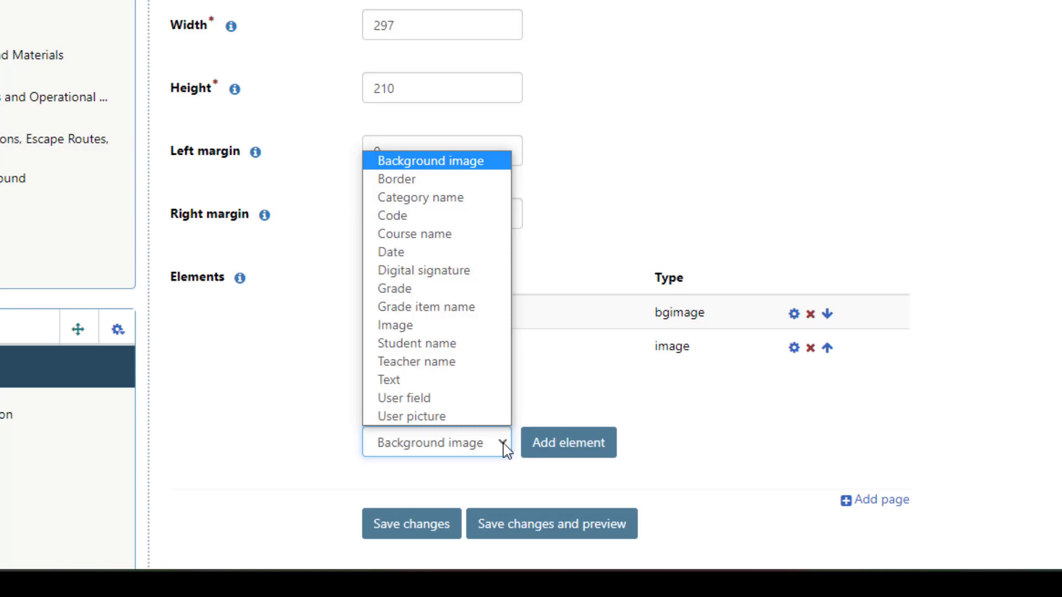
left_click(446, 345)
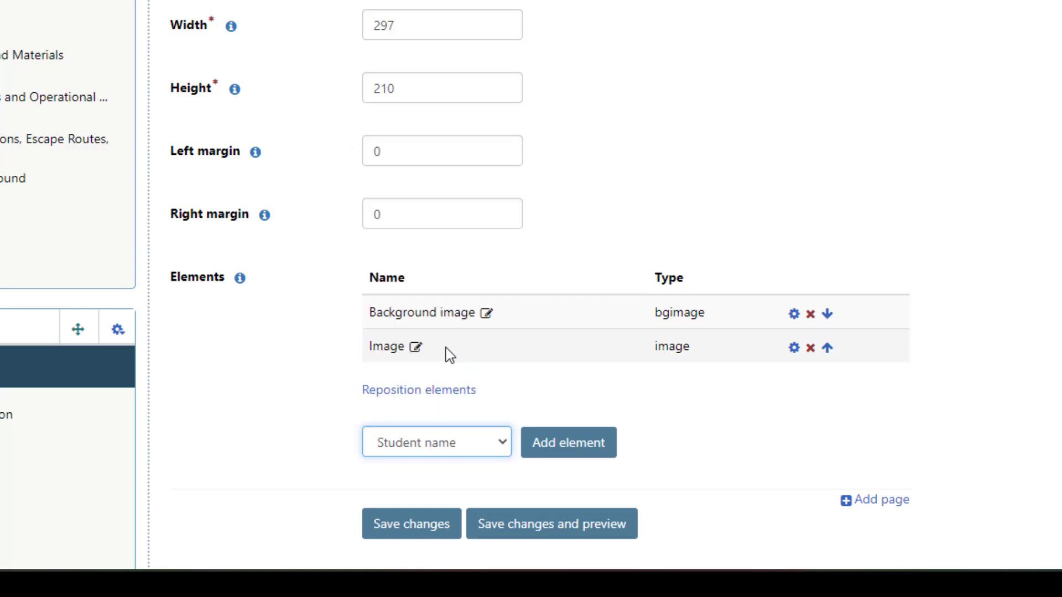
left_click(602, 446)
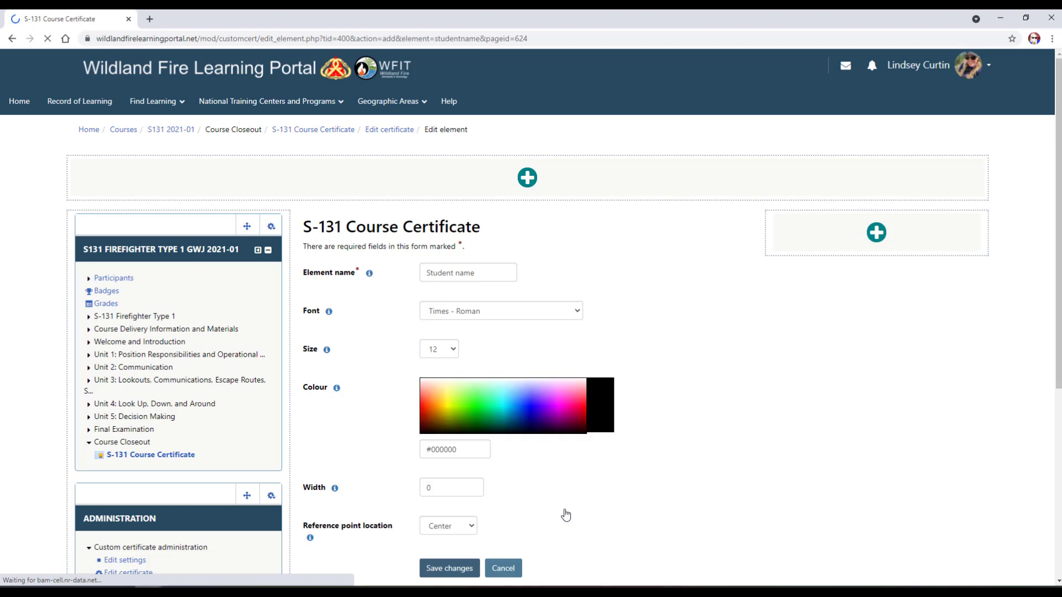
scroll(692, 358, "down", 1)
scroll(692, 363, "down", 1)
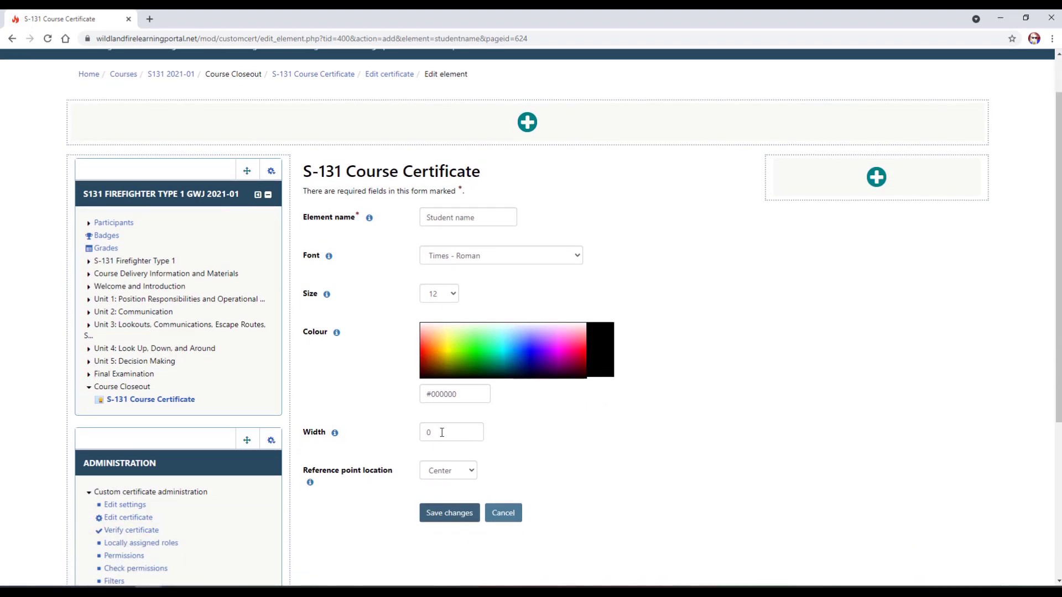
left_click(454, 294)
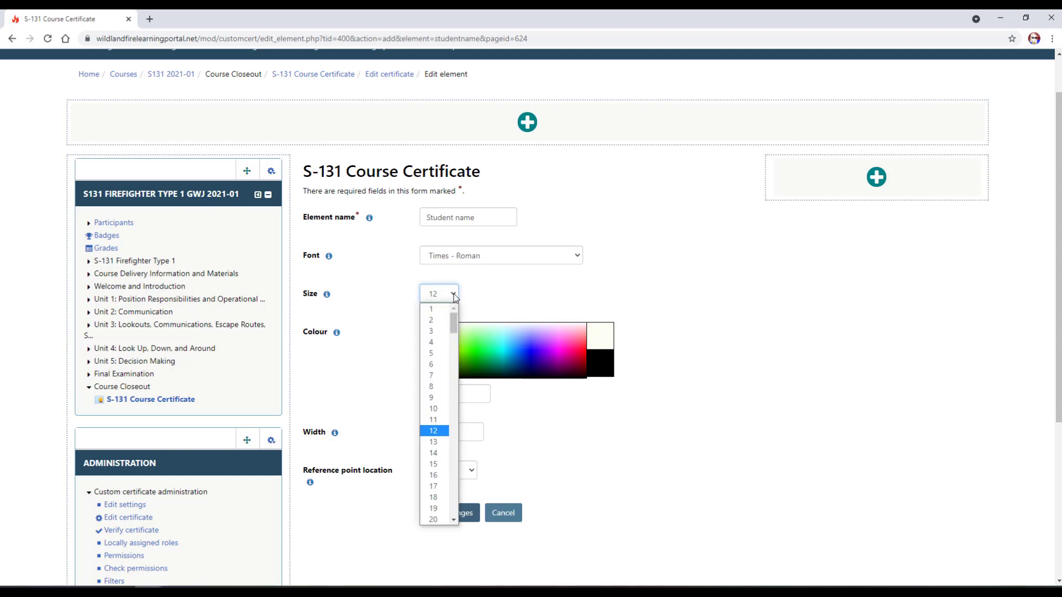
left_click(454, 296)
left_click(454, 296)
mouse_move(455, 330)
left_mouse_down()
mouse_move(453, 366)
mouse_move(454, 347)
left_mouse_up()
left_click(436, 376)
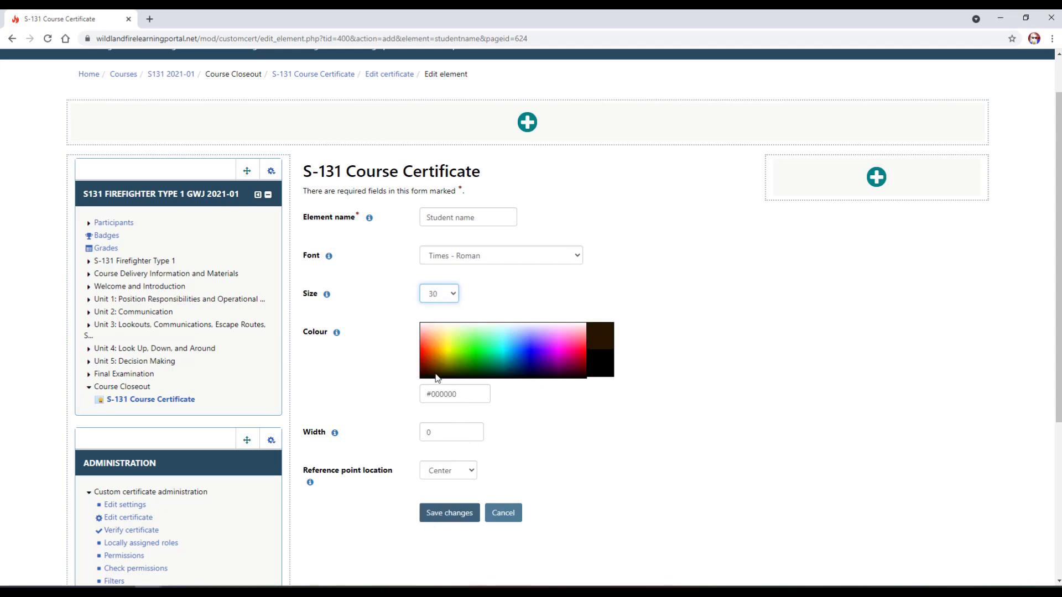
left_click(442, 514)
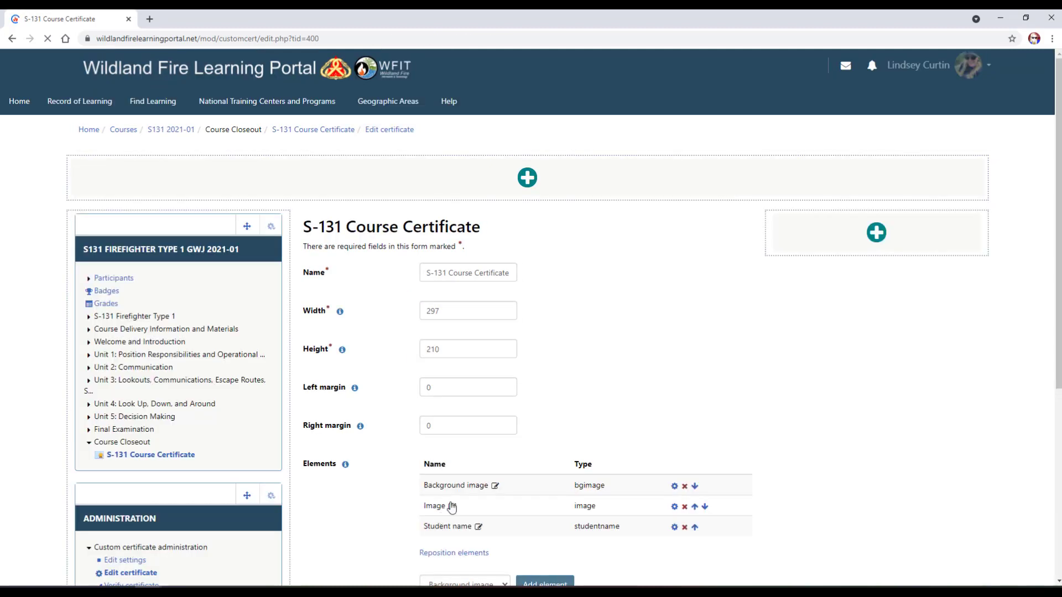
Reposition the signature image over the Lead Instructor Signature area and the student's name onto the Student Name line, and save the layout.
scroll(592, 372, "down", 2)
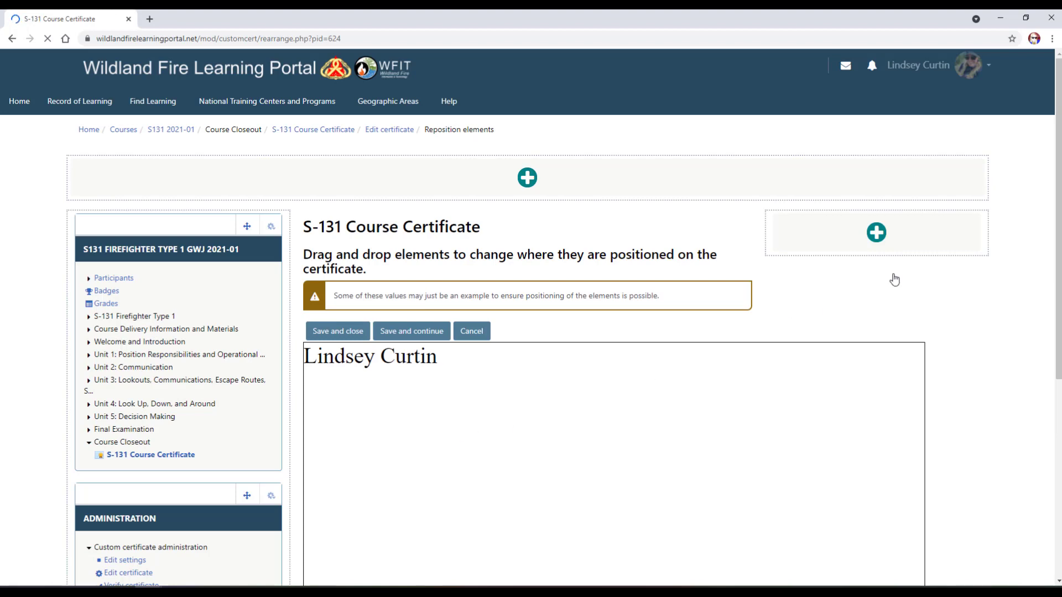
scroll(894, 279, "down", 3)
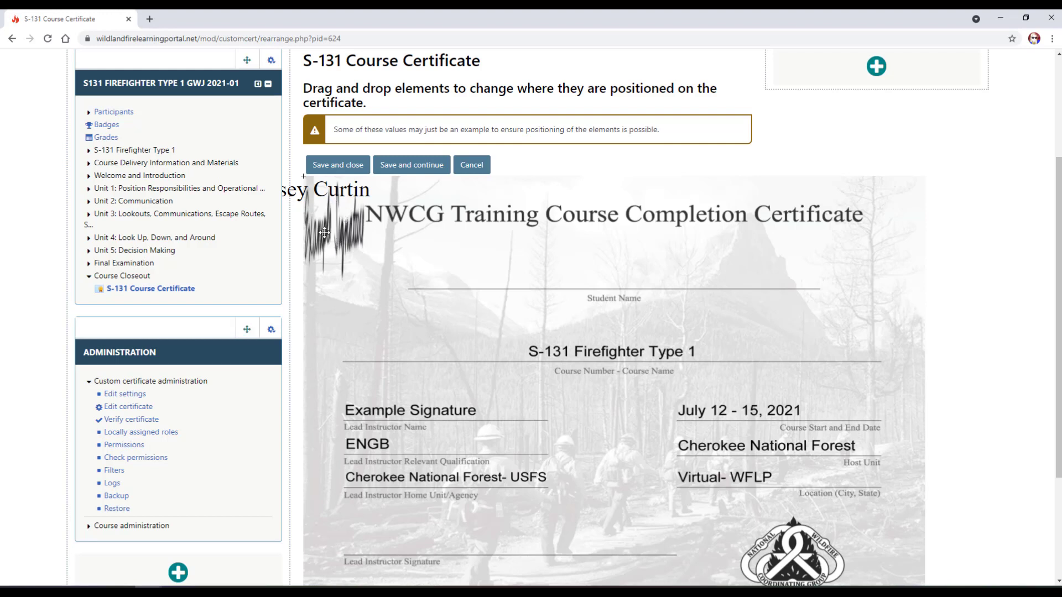
left_click(324, 232)
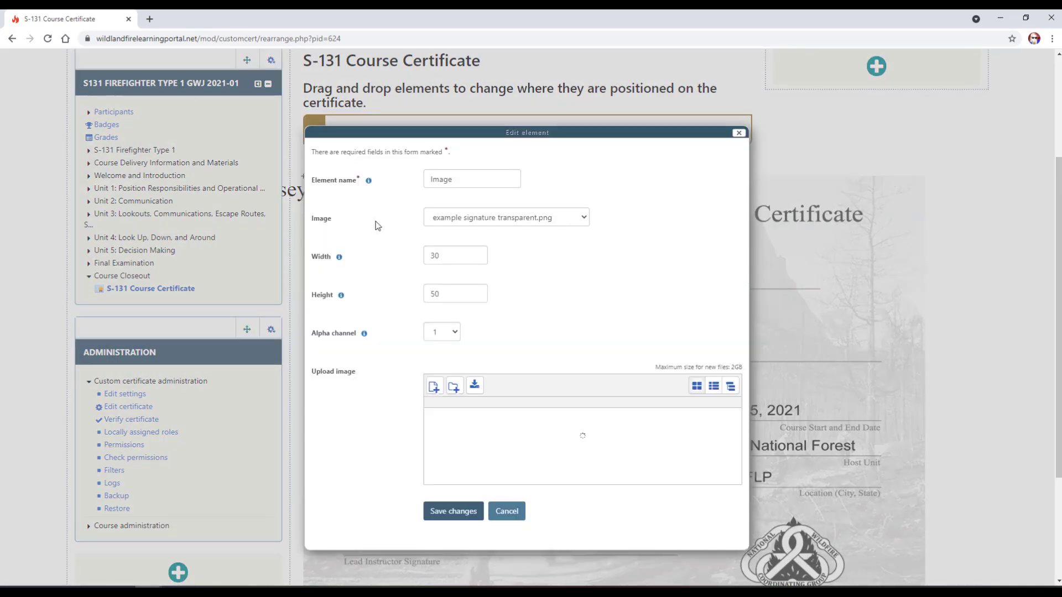
left_click(740, 133)
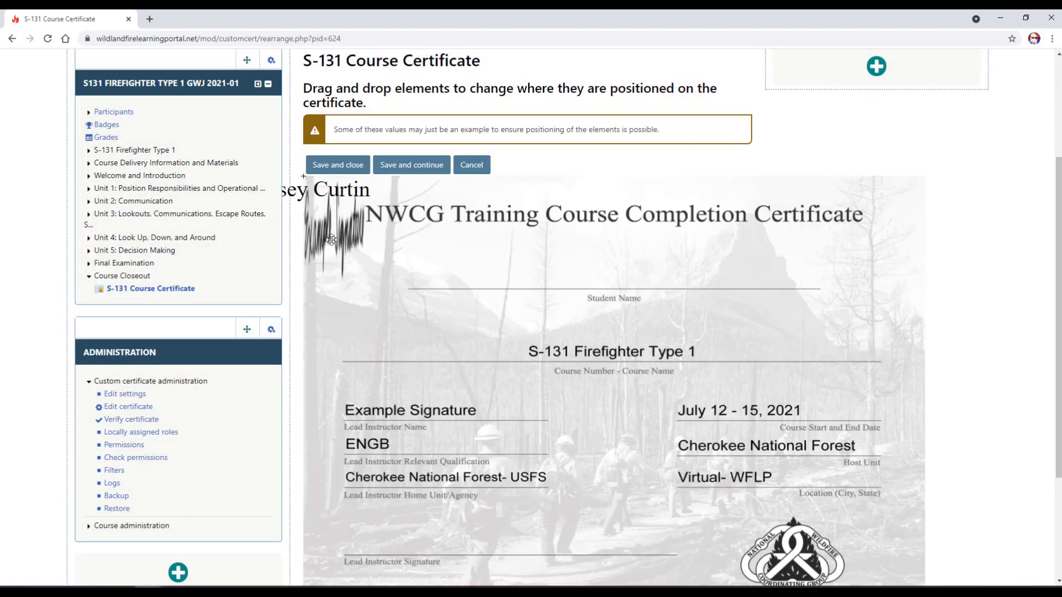
mouse_move(351, 255)
left_mouse_down()
mouse_move(382, 359)
mouse_move(383, 531)
left_mouse_up()
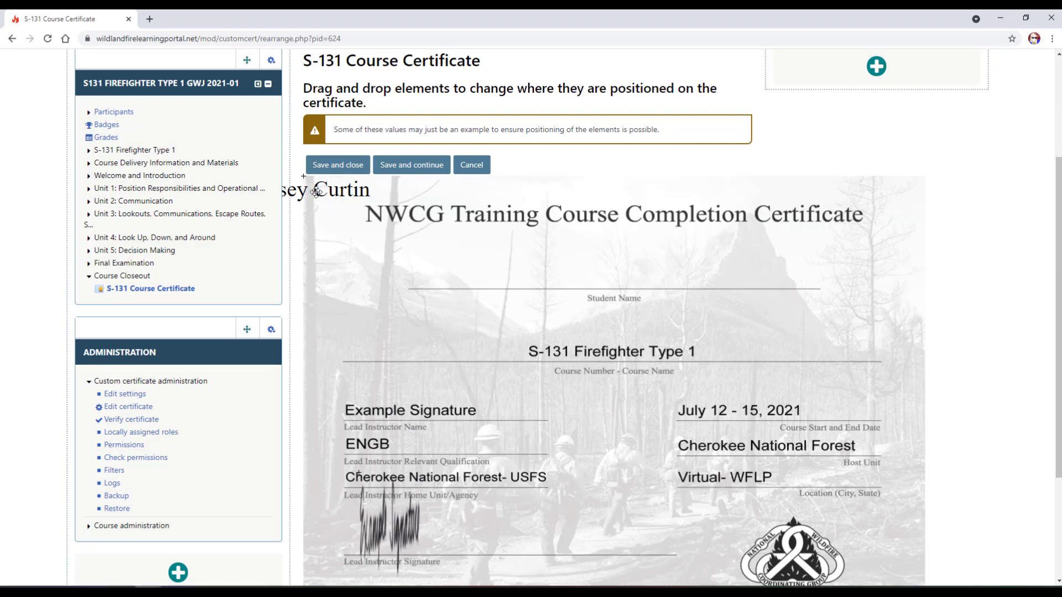
left_click_drag(317, 194, 631, 284)
scroll(987, 333, "down", 1)
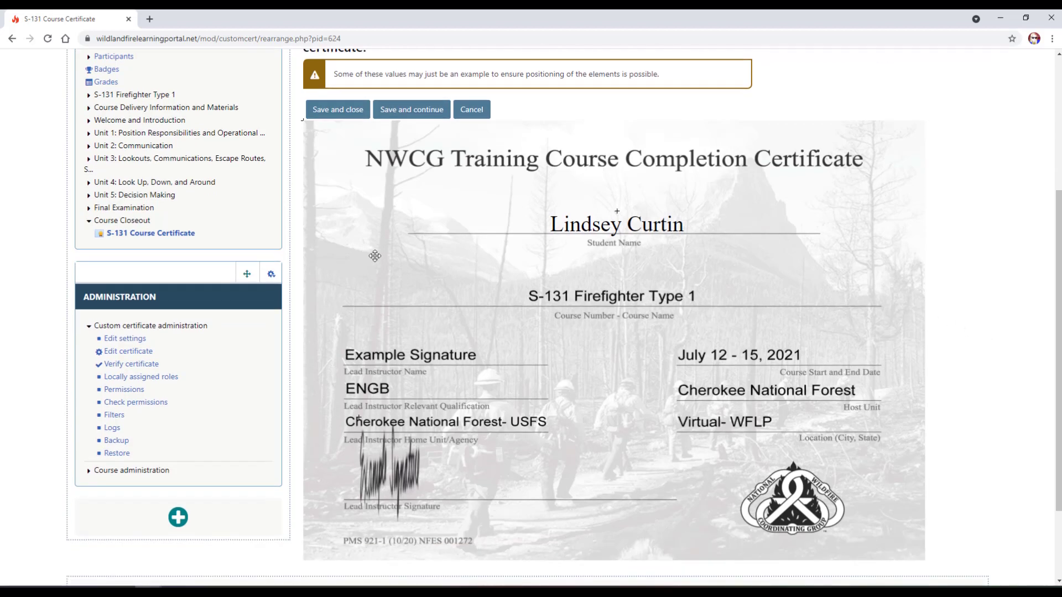
left_click(339, 114)
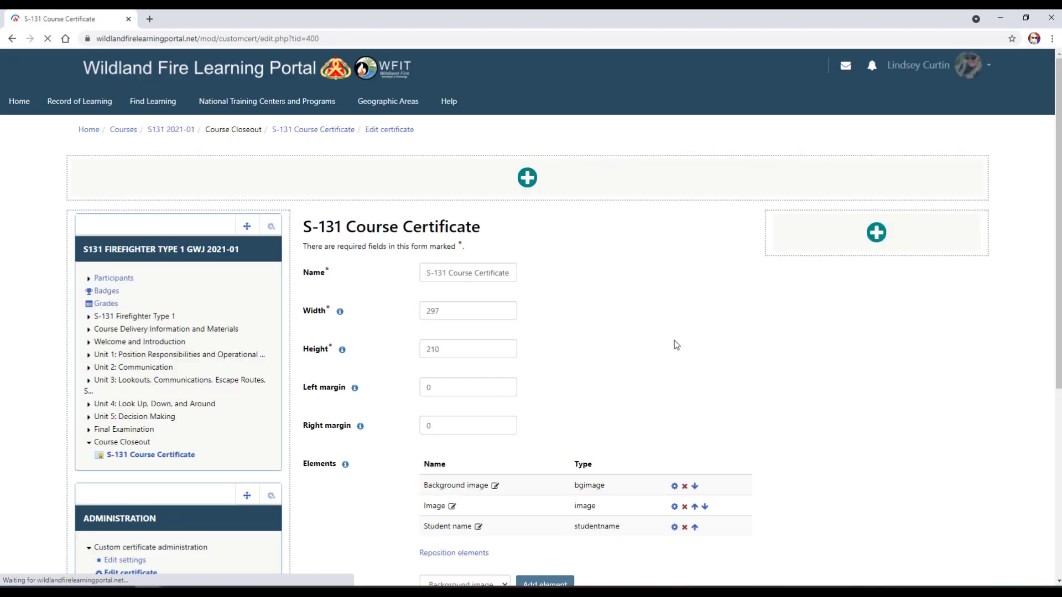
Edit the signature Image element to width 50 and height 30, and save the changes.
scroll(706, 334, "down", 2)
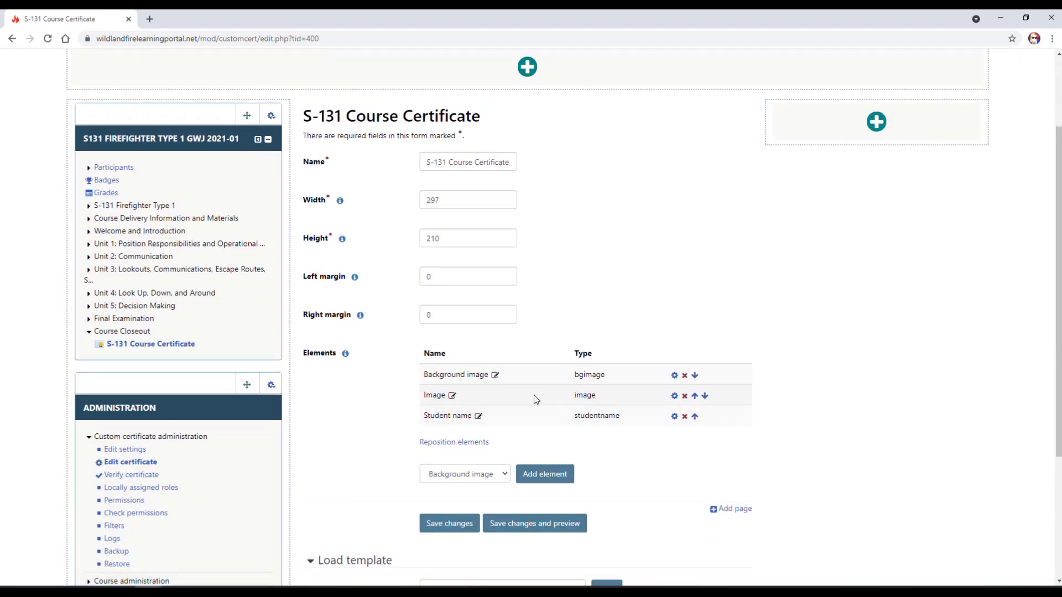
left_click(674, 396)
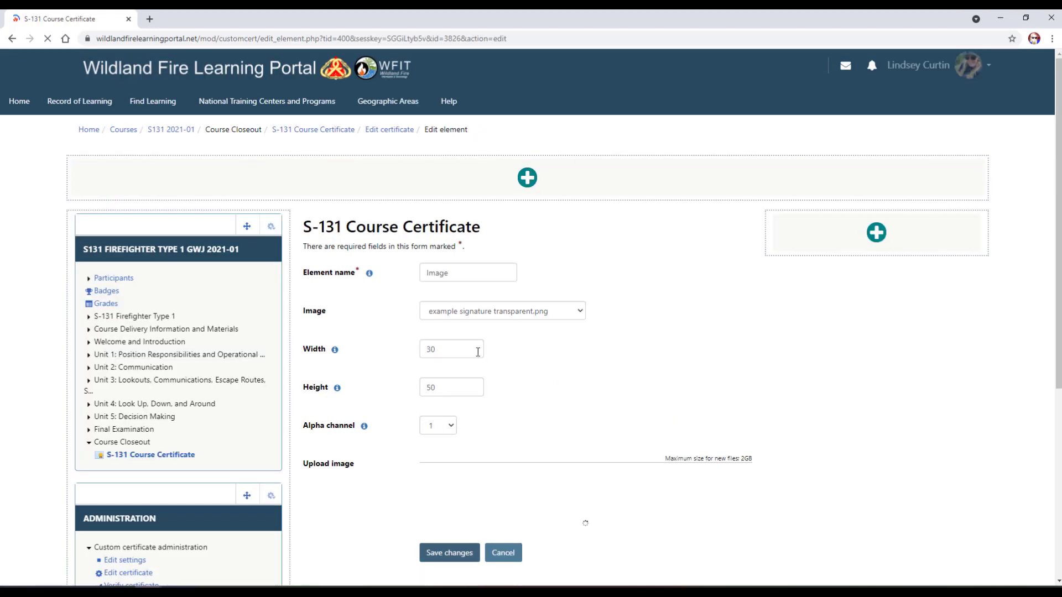
double_click(424, 349)
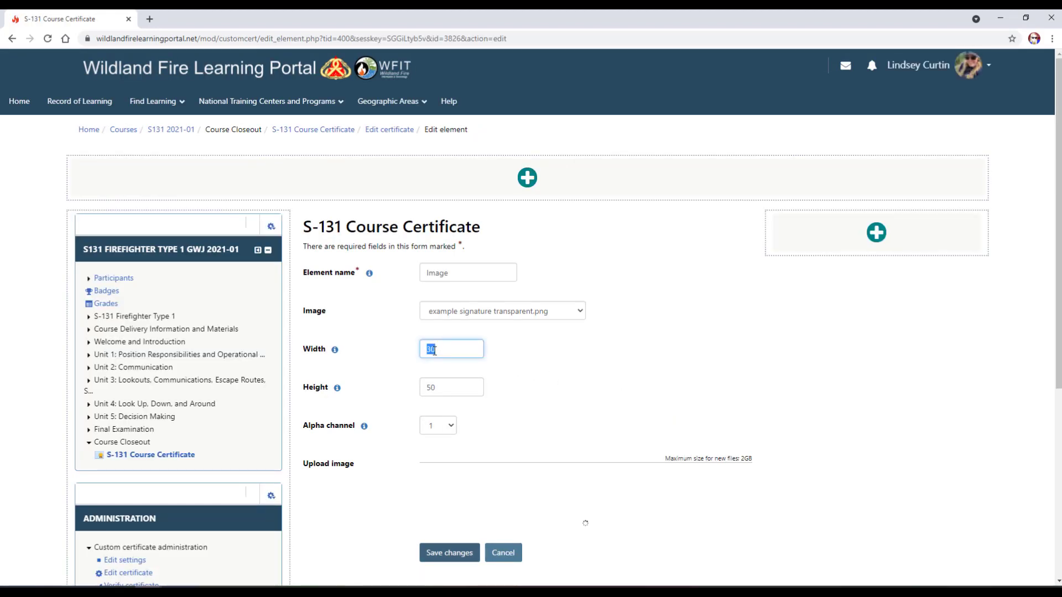
type("50")
double_click(426, 388)
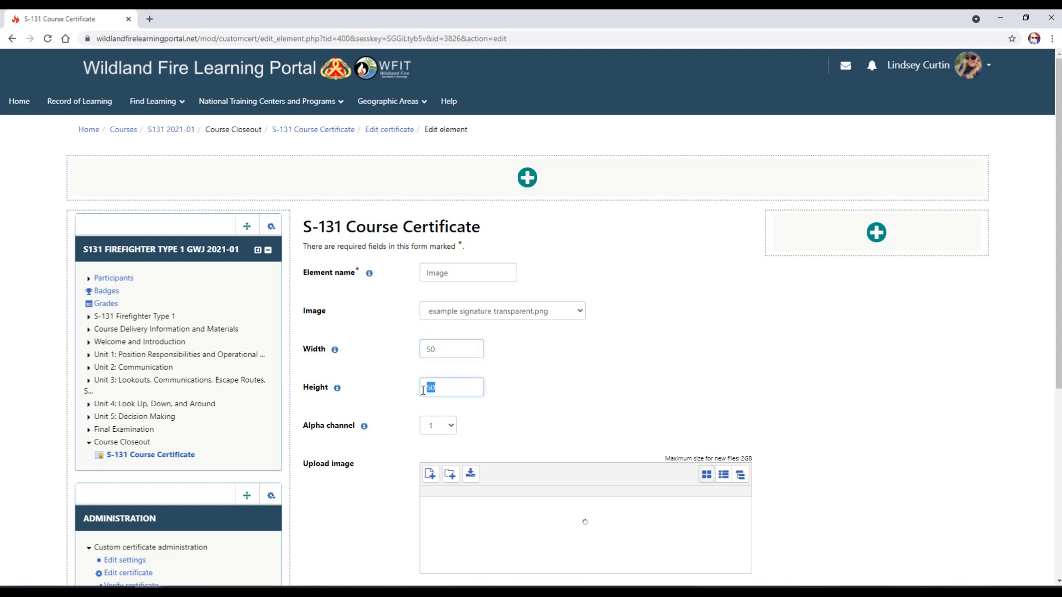
type("30")
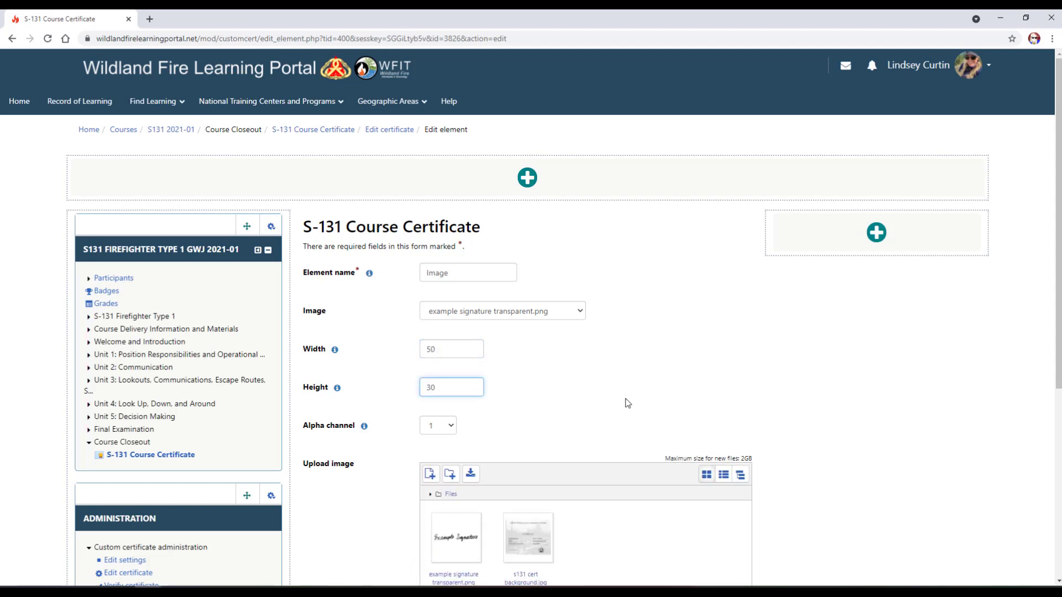
scroll(628, 403, "down", 3)
left_click(434, 450)
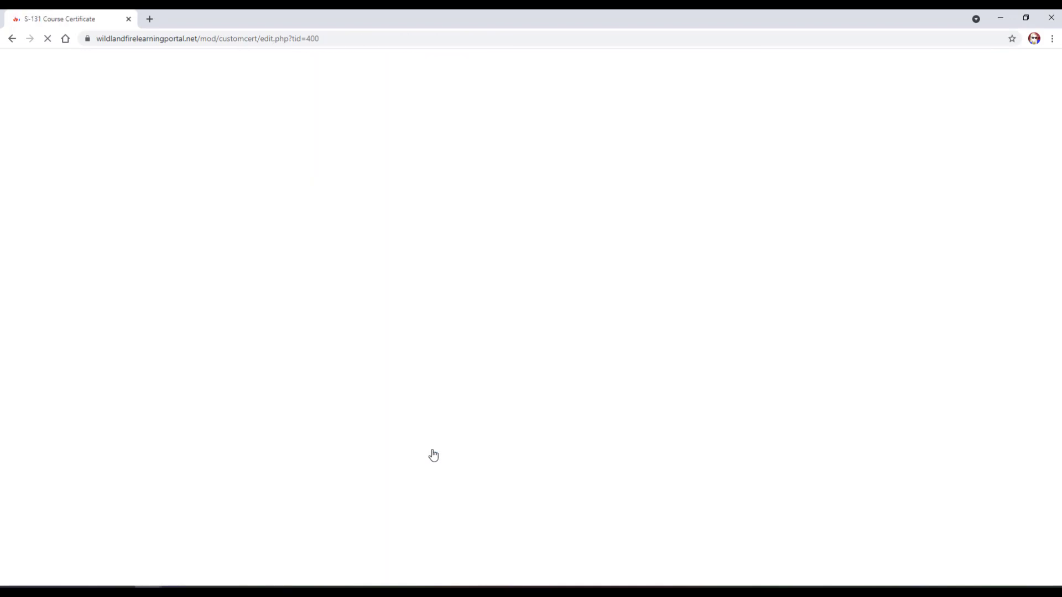
Reposition the resized signature down onto the Lead Instructor Signature line, below the home unit text, and save the layout.
scroll(567, 391, "down", 3)
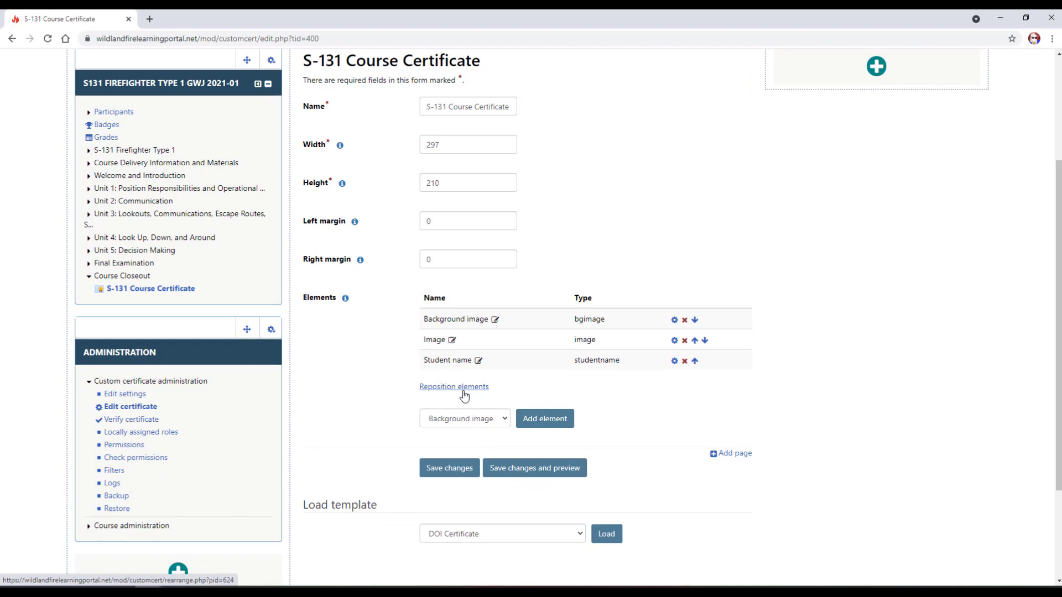
left_click(464, 393)
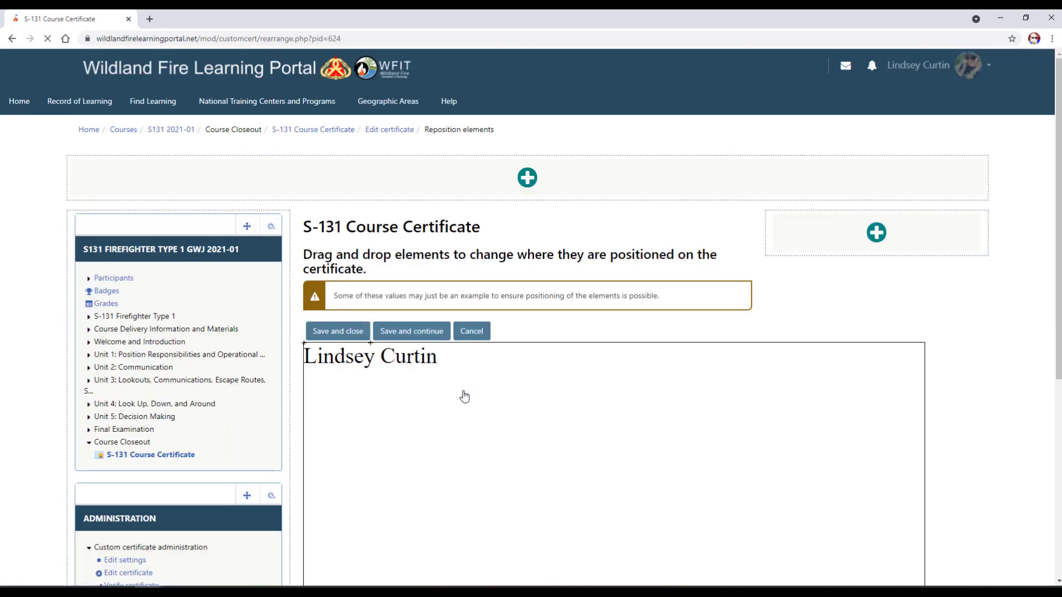
scroll(464, 397, "down", 5)
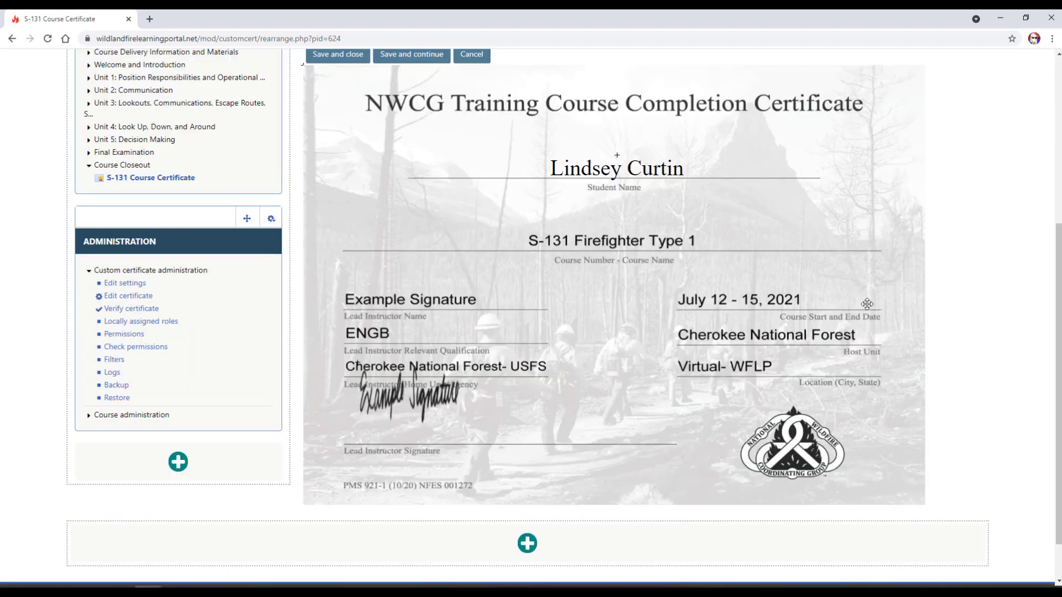
left_click_drag(390, 414, 391, 427)
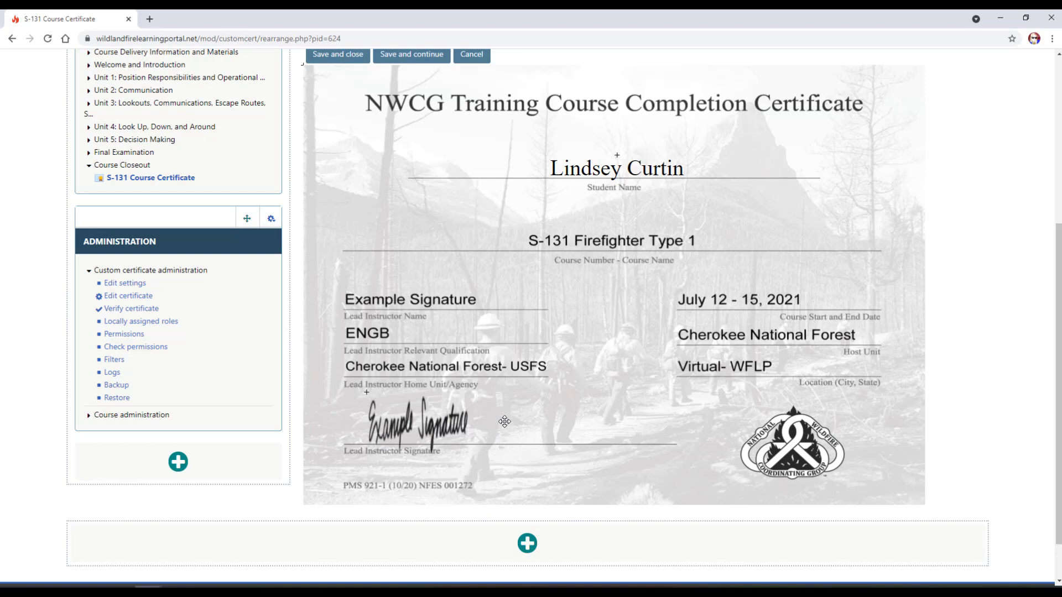
left_click(338, 55)
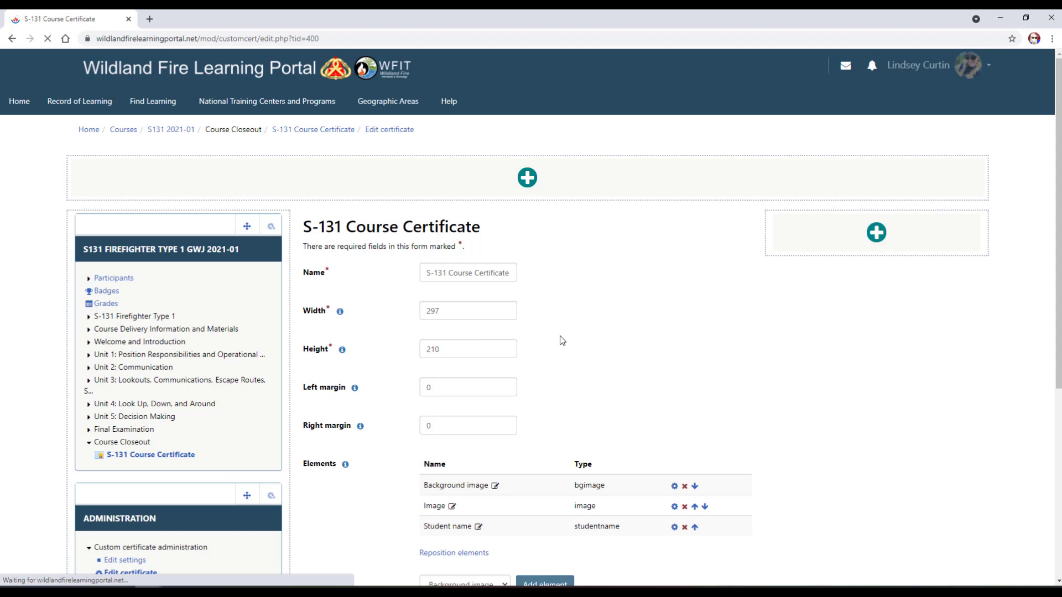
Set the signature Image element's width to 70 and save the changes.
scroll(562, 340, "down", 1)
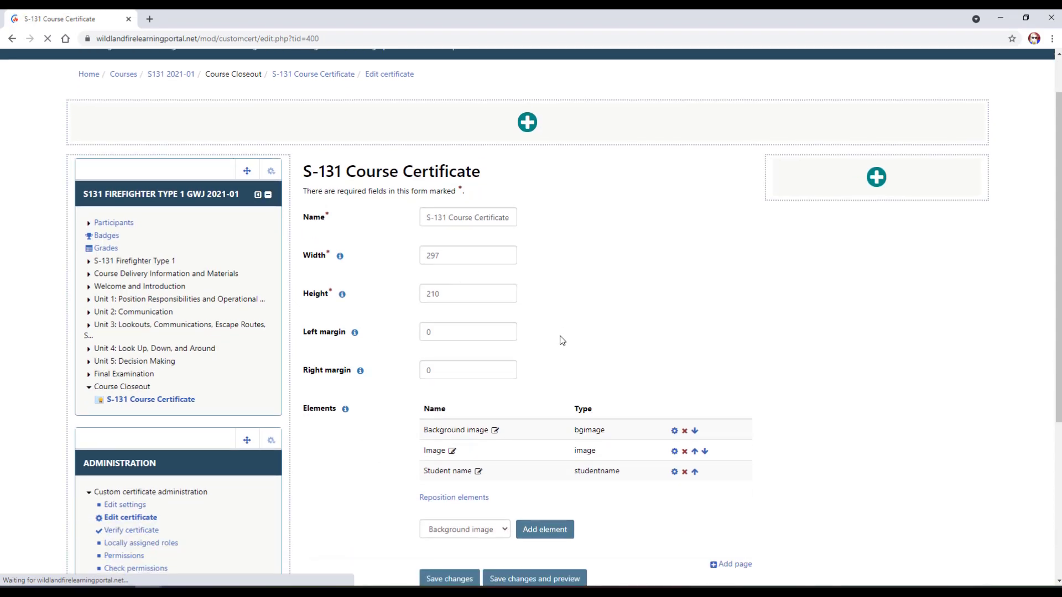
scroll(562, 341, "down", 2)
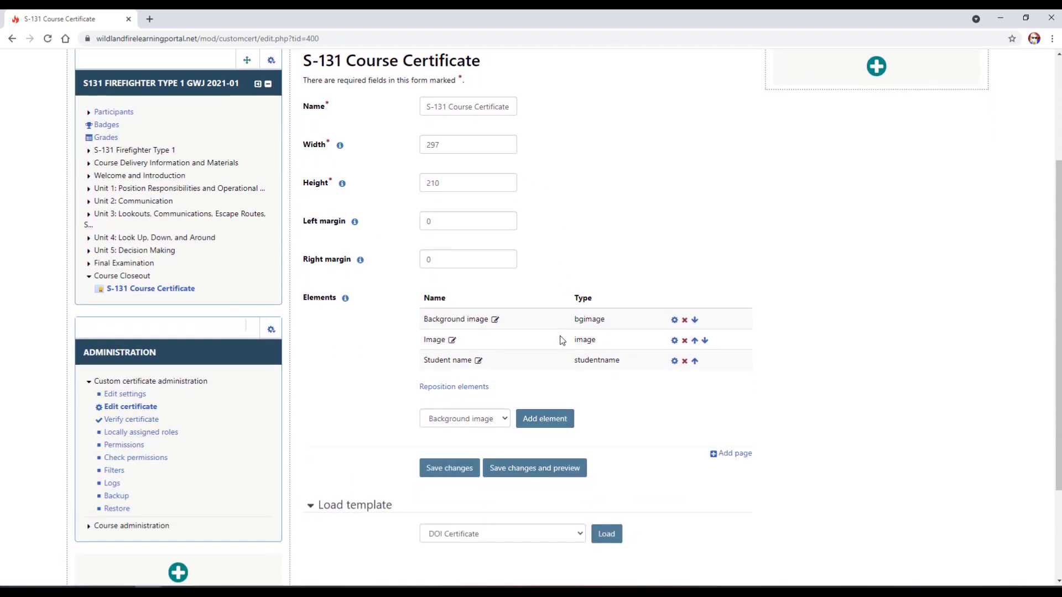
left_click(675, 341)
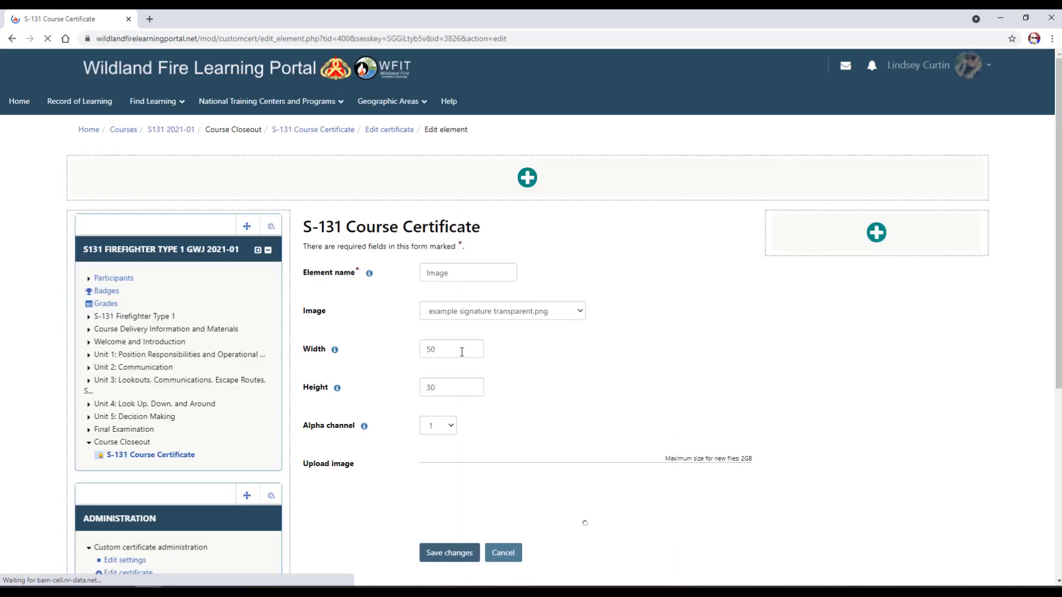
left_click_drag(446, 349, 420, 352)
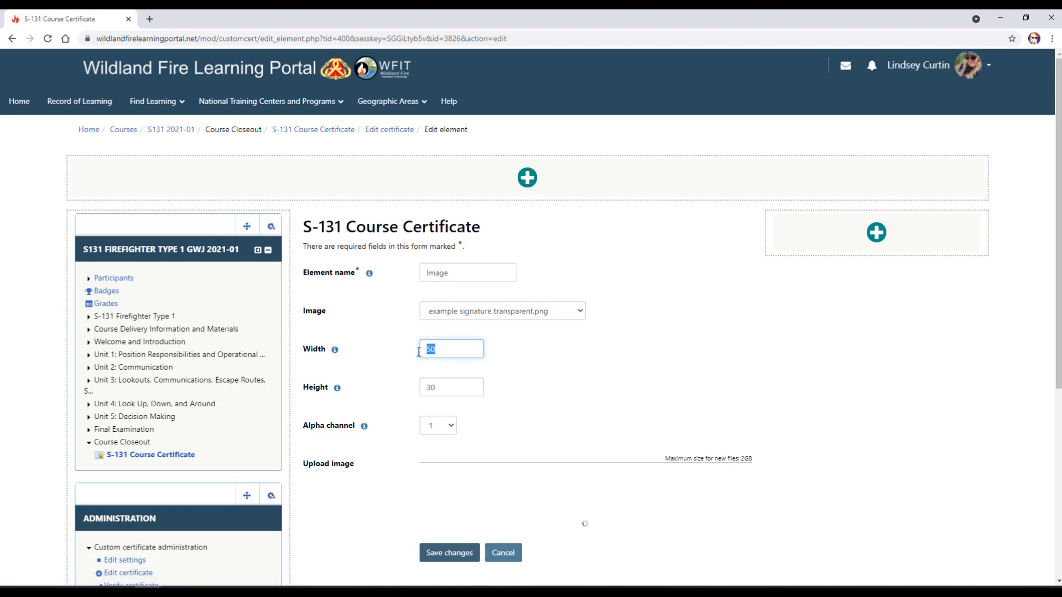
type("70")
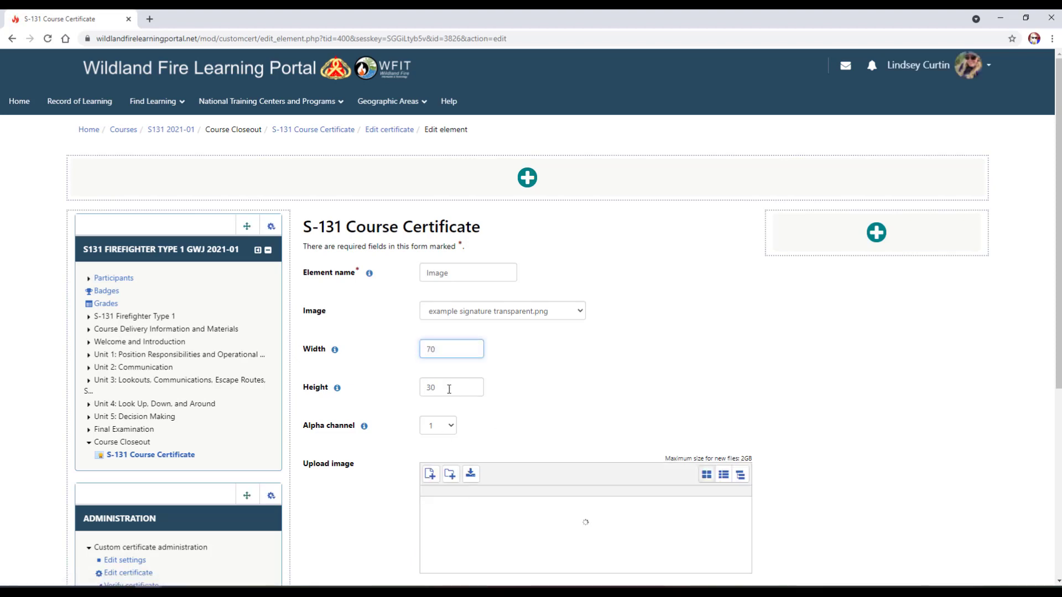
scroll(450, 399, "down", 2)
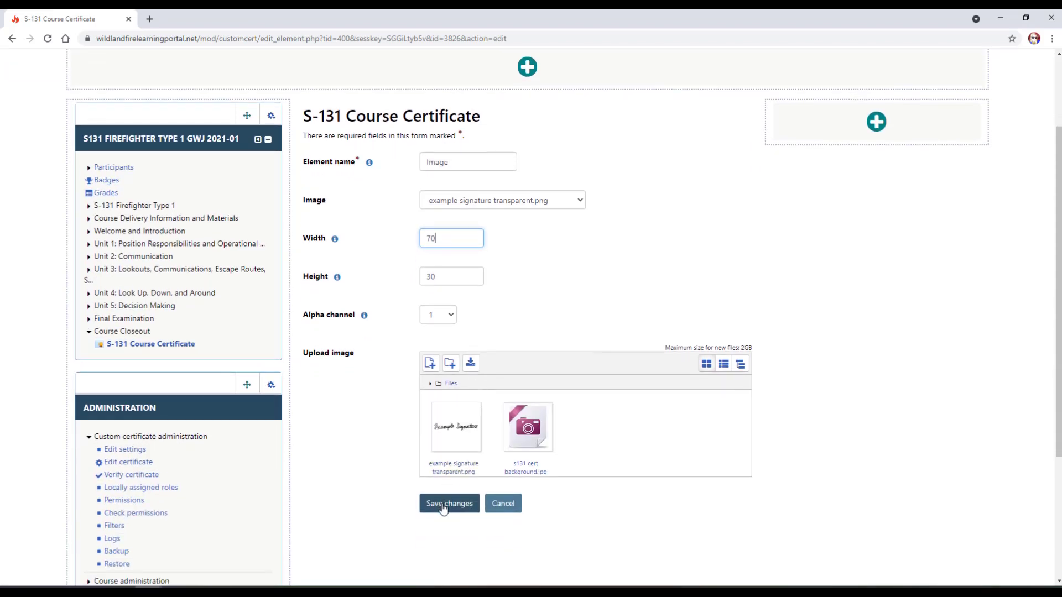
left_click(443, 507)
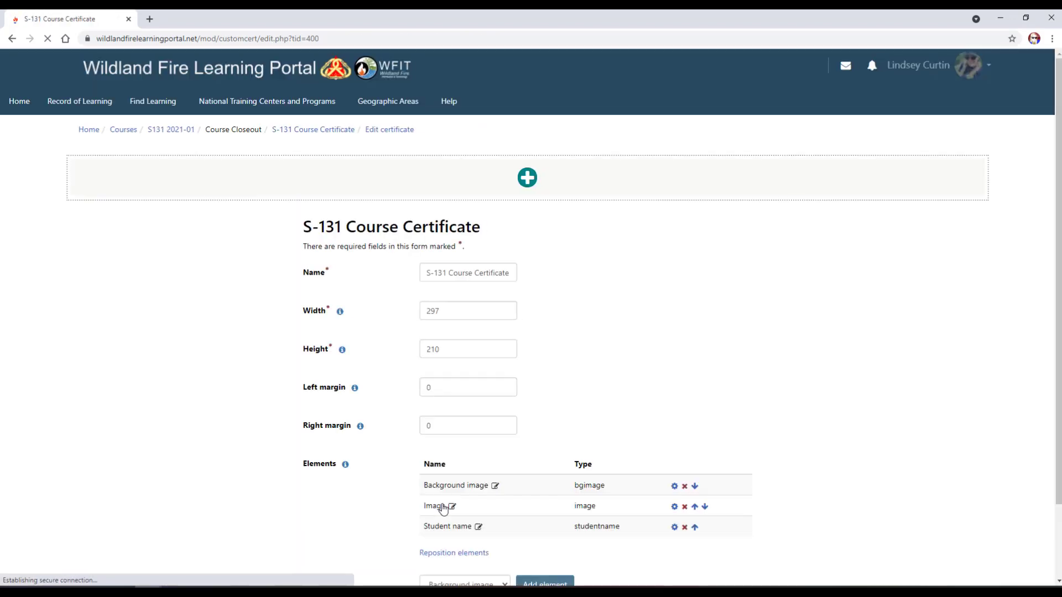
Reposition the signature image slightly left and down over the Lead Instructor Signature line, and save the layout and the certificate.
scroll(608, 363, "down", 3)
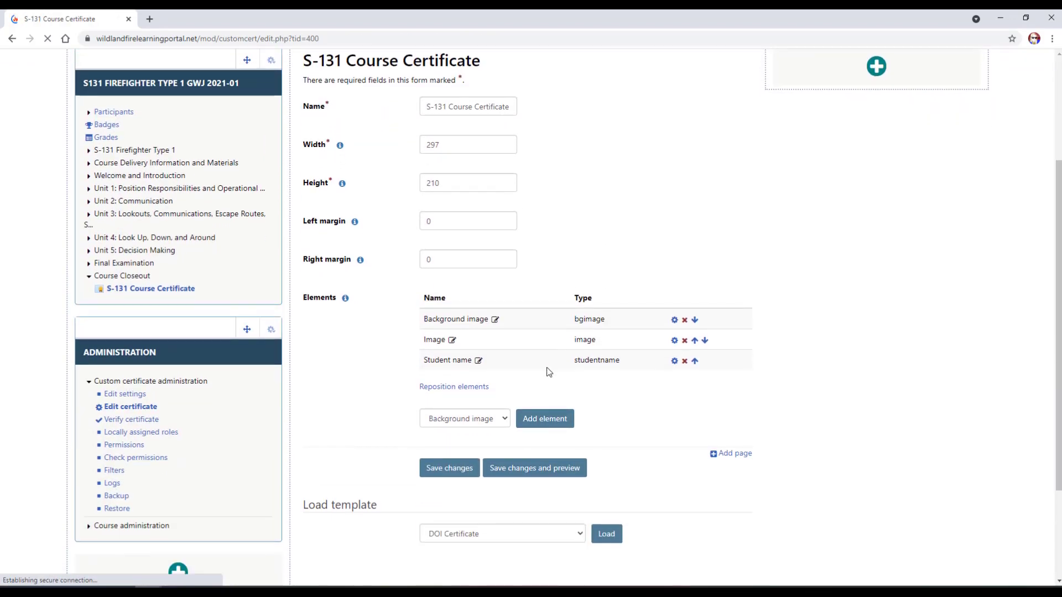
left_click(451, 389)
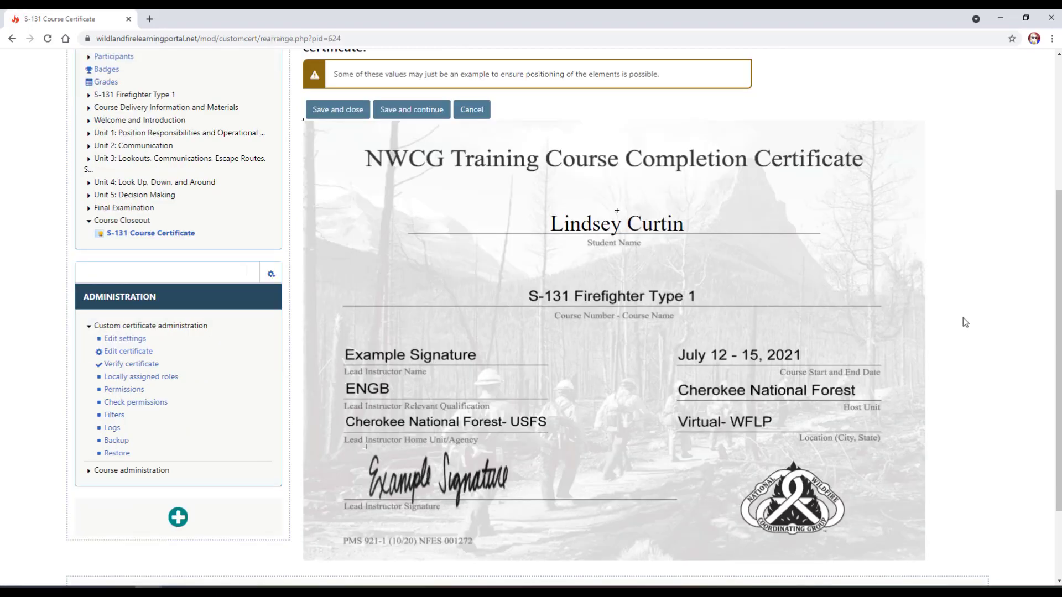
left_click_drag(417, 481, 409, 486)
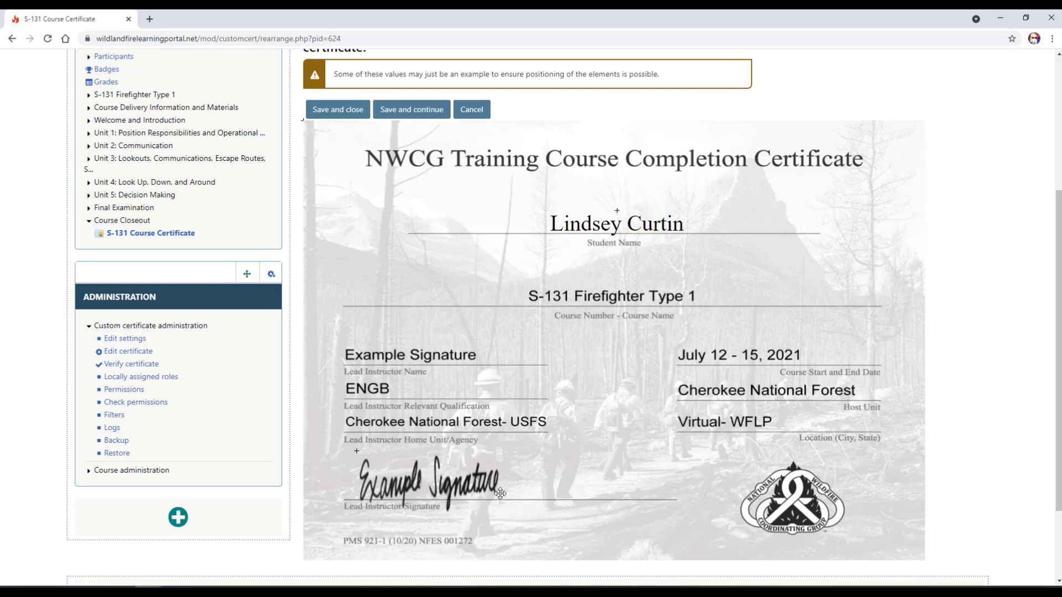
left_click(345, 114)
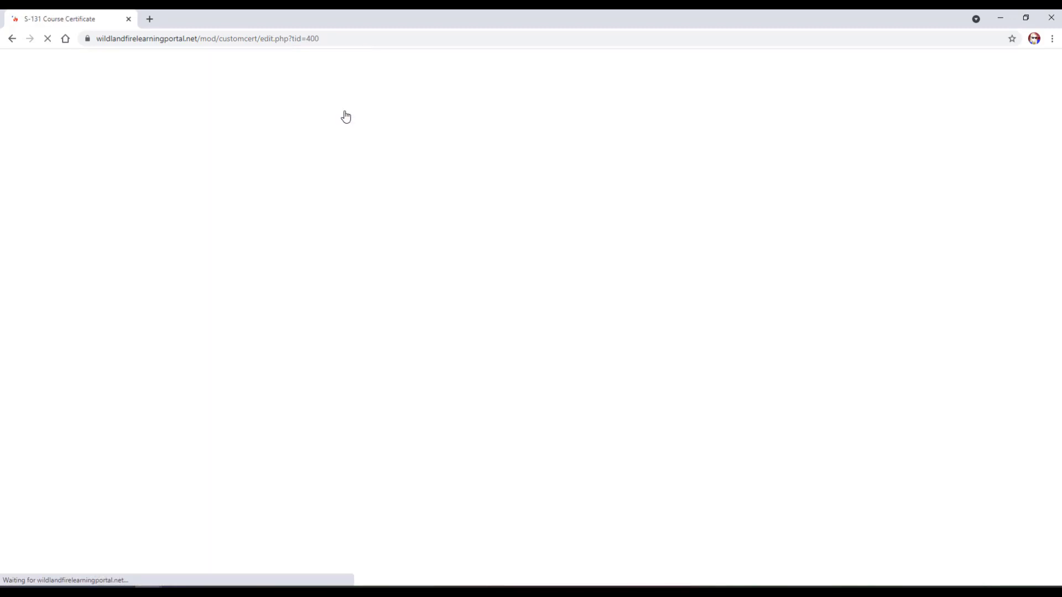
scroll(612, 326, "down", 3)
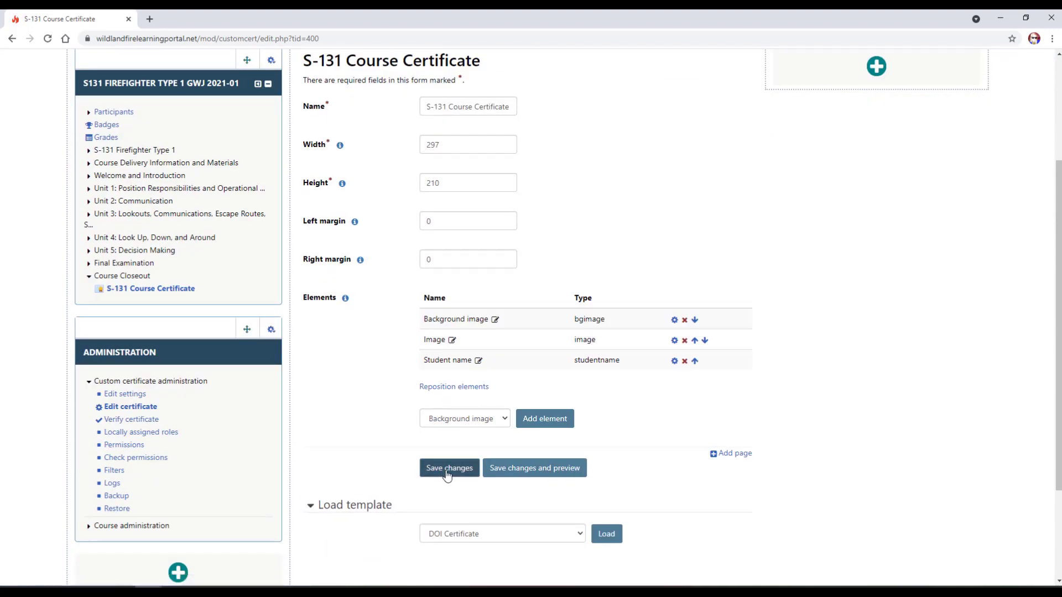
left_click(447, 474)
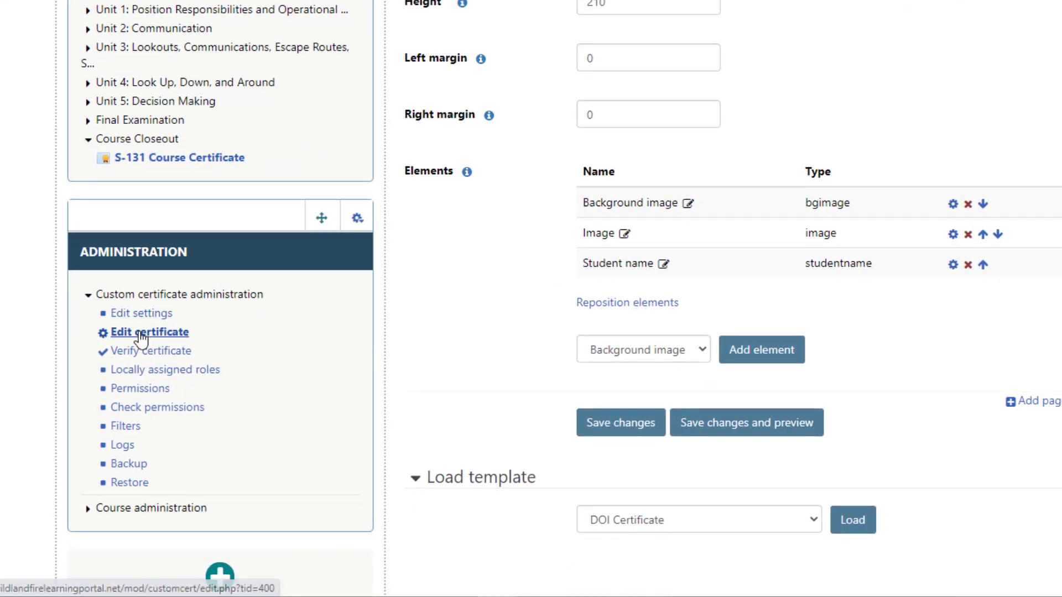
In the certificate activity's settings, add a Date access restriction from 15 July 2021.
left_click(137, 318)
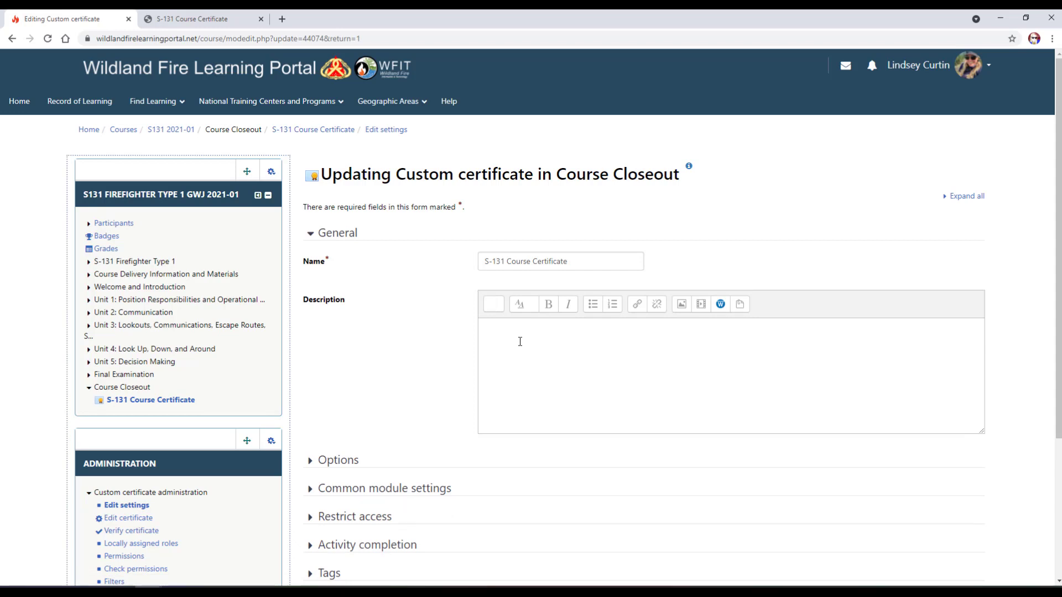
scroll(520, 341, "down", 2)
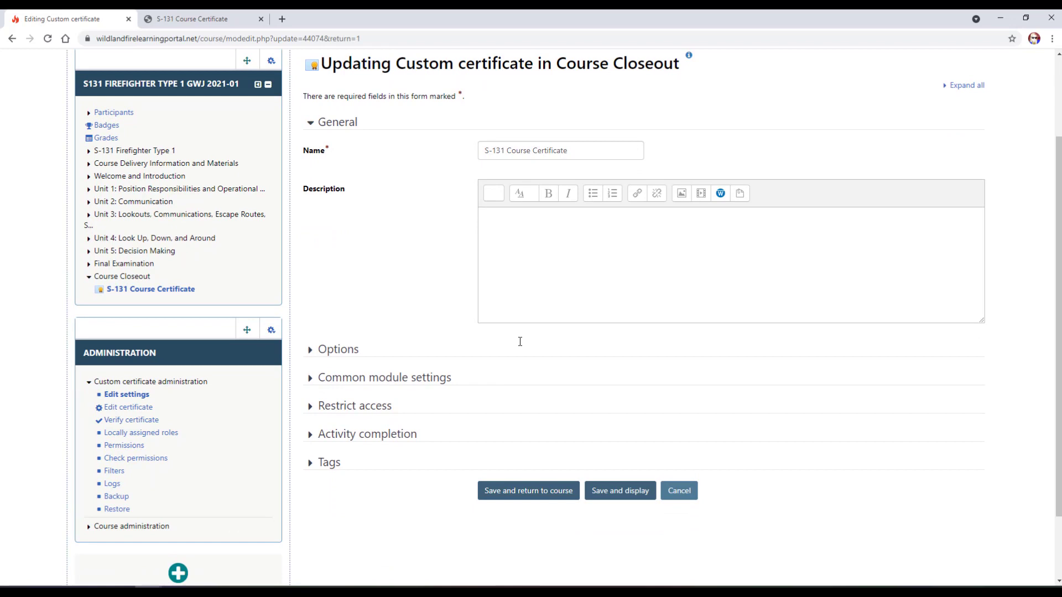
left_click(349, 410)
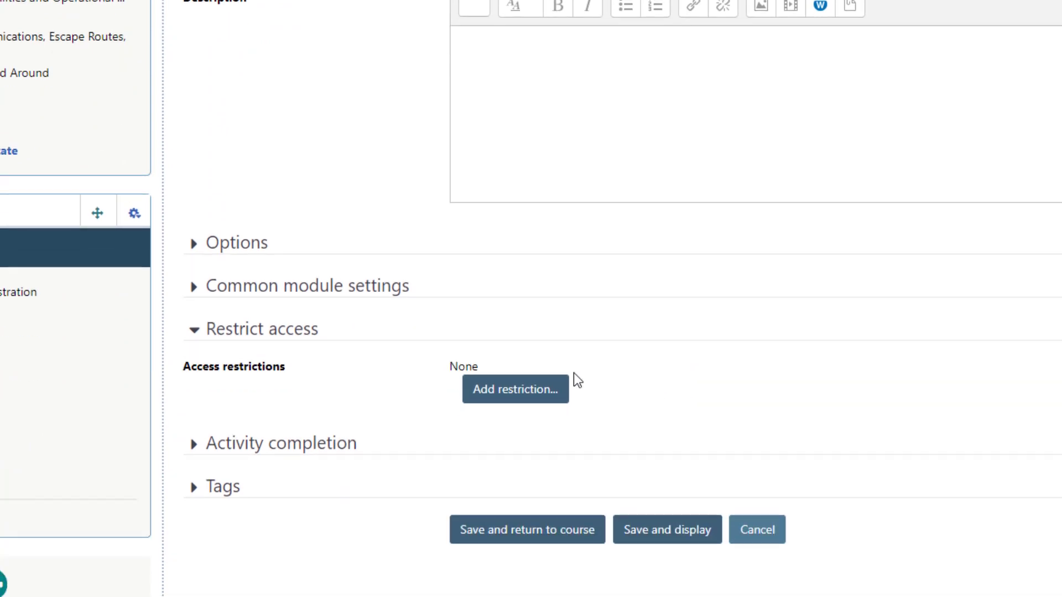
left_click(542, 390)
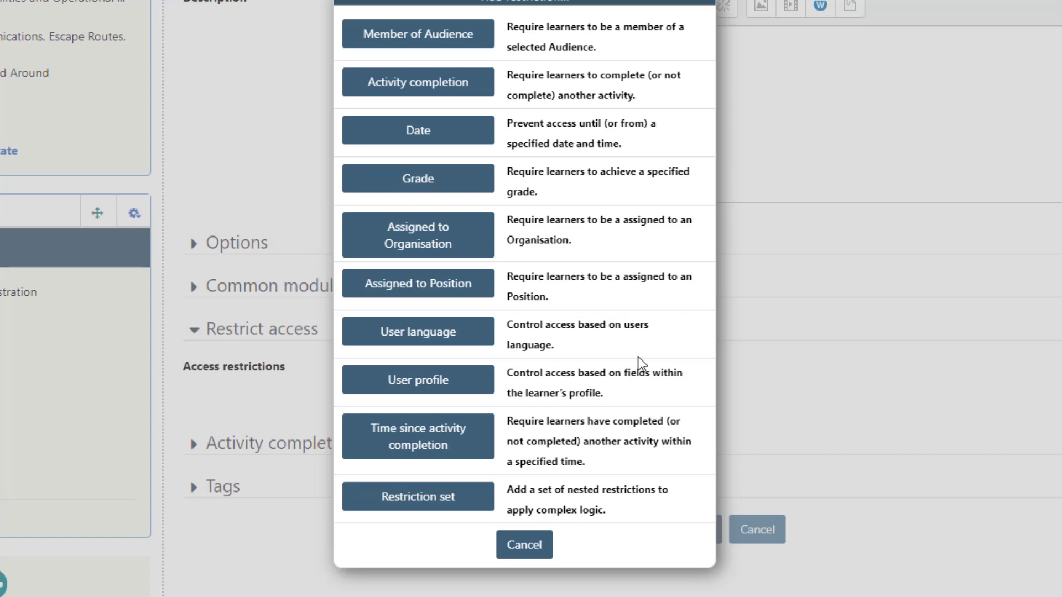
left_click(454, 140)
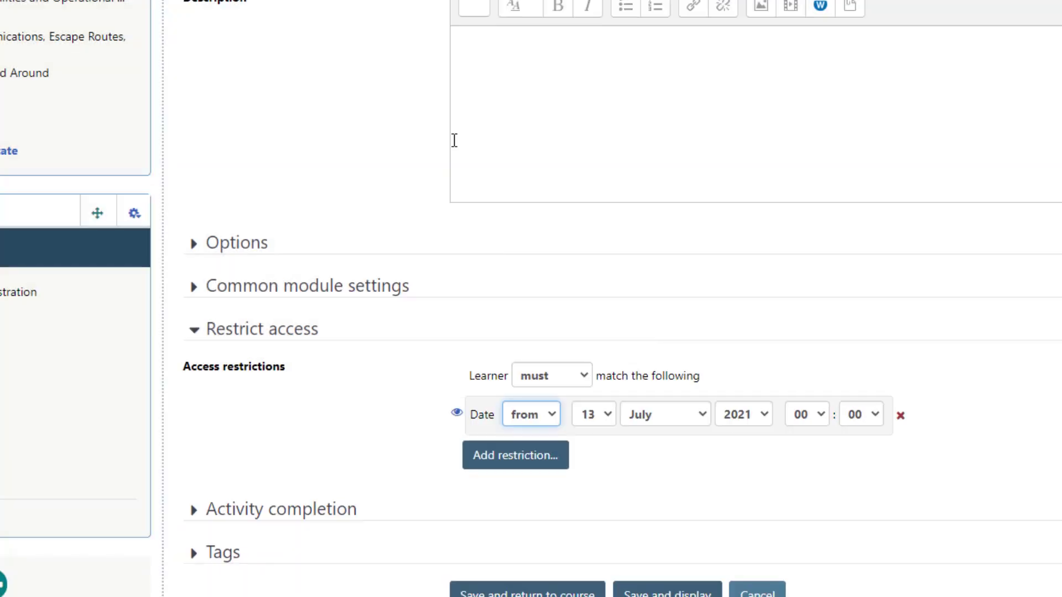
left_click(609, 412)
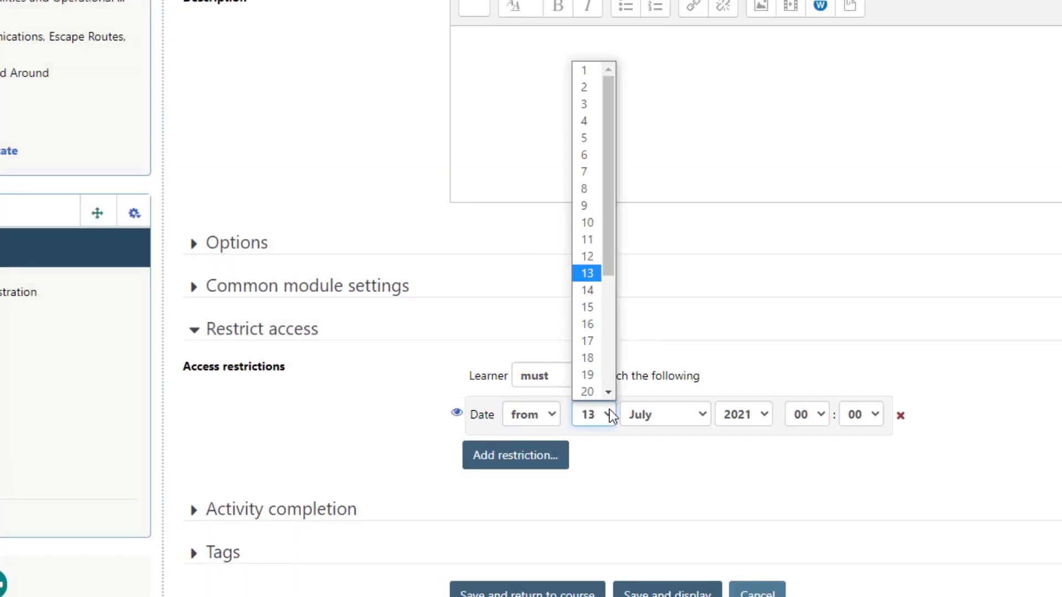
key("Escape")
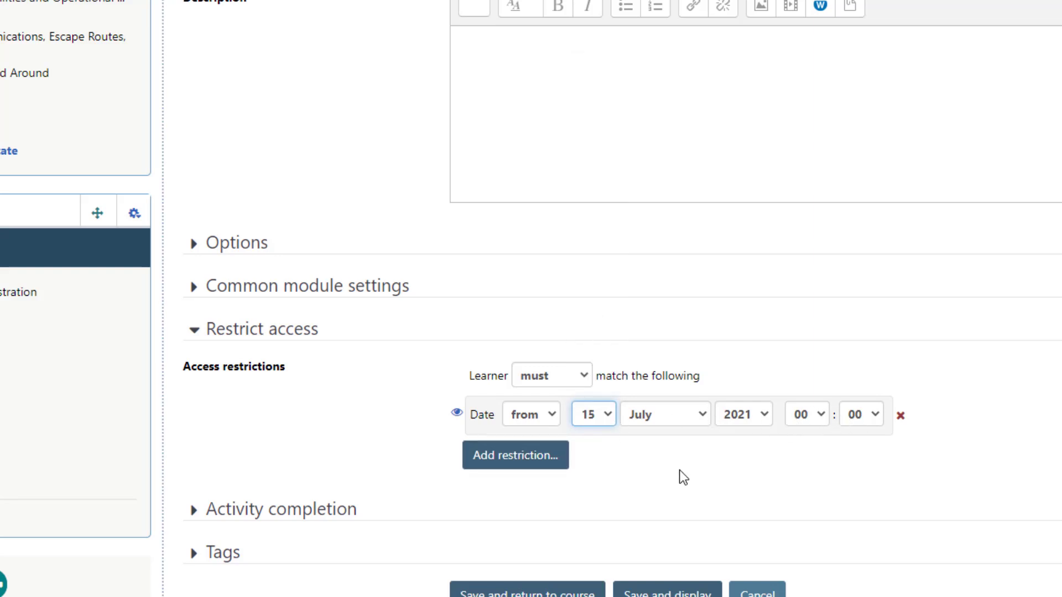
Add a Grade access restriction requiring the Final Examination score to be at least 70%.
left_click(556, 467)
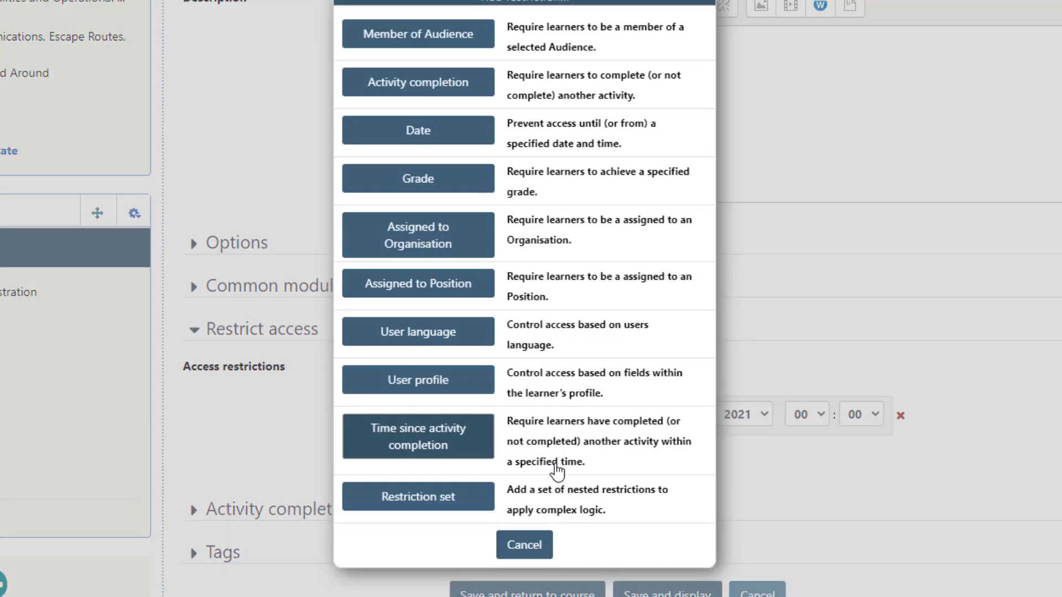
left_click(445, 194)
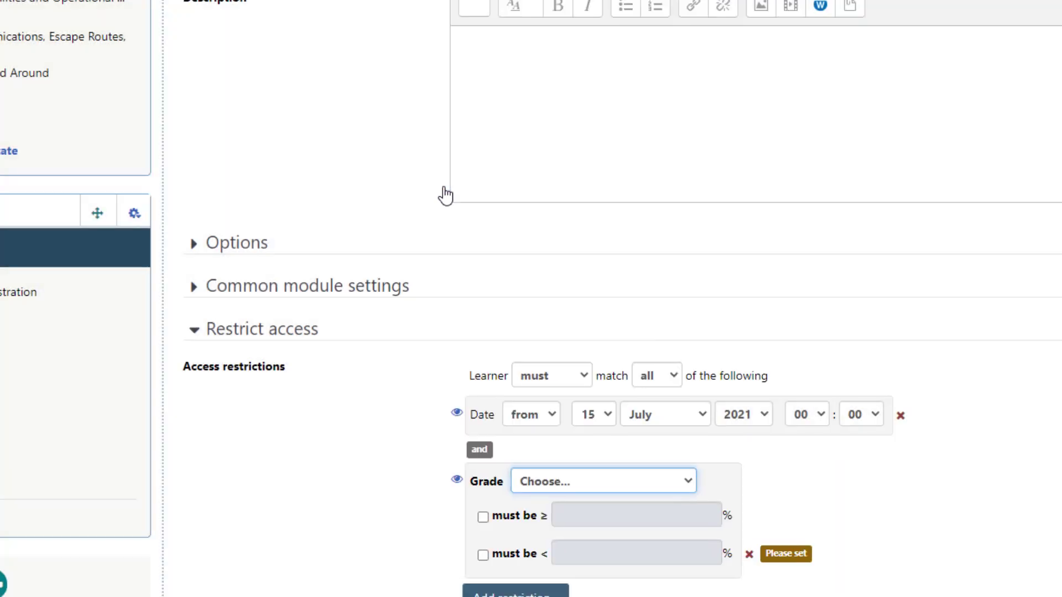
left_click(654, 486)
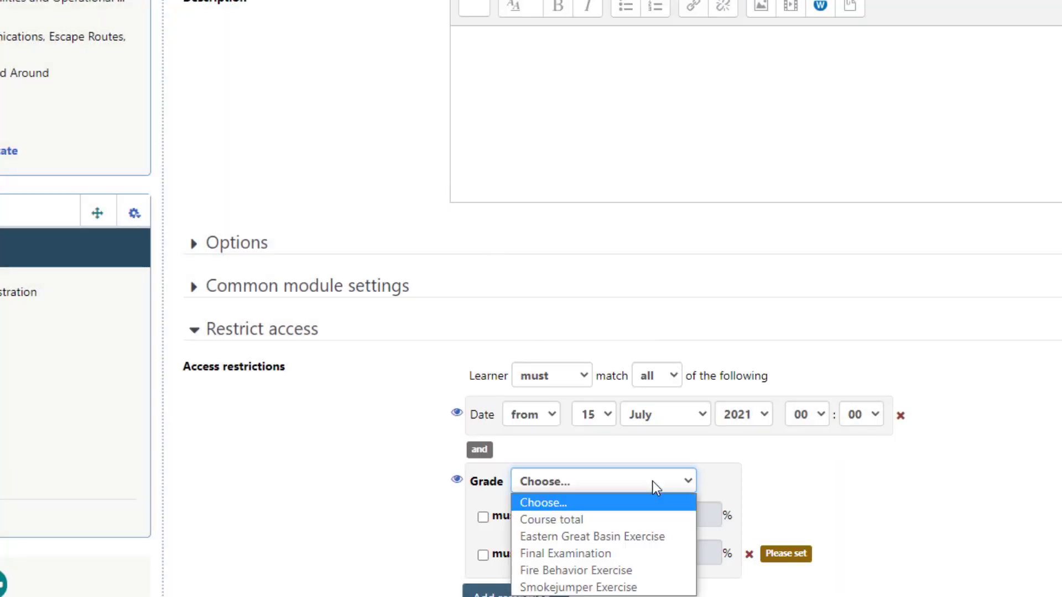
left_click(598, 552)
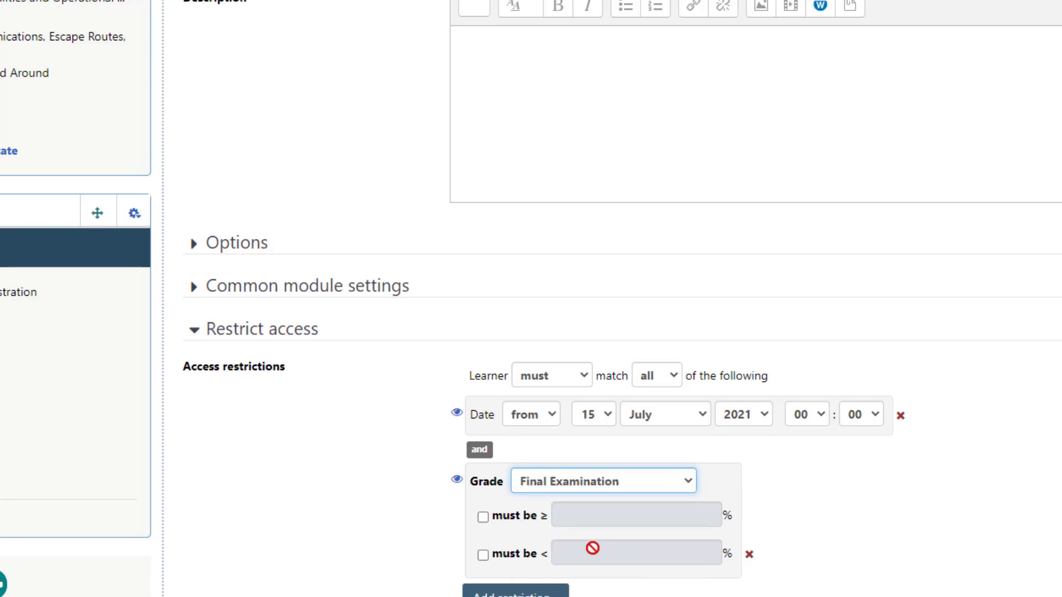
left_click(479, 519)
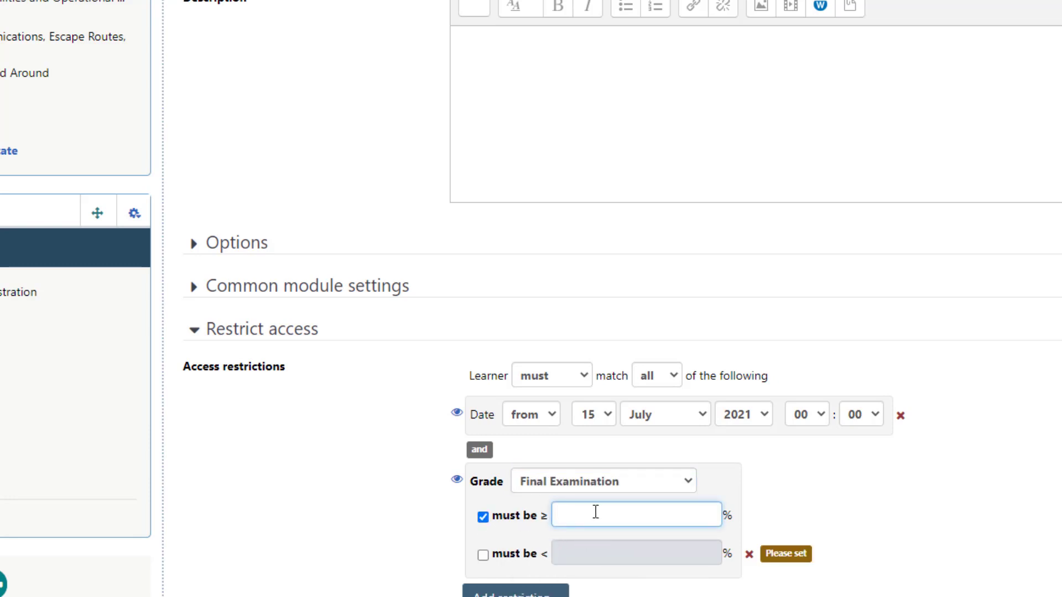
type("70")
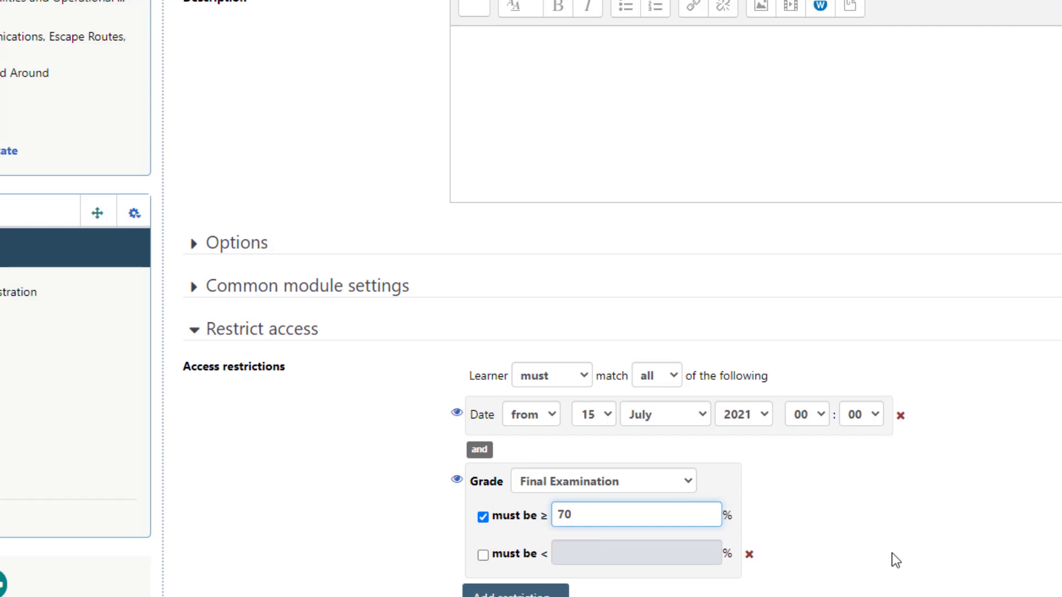
left_click(910, 546)
scroll(911, 544, "down", 2)
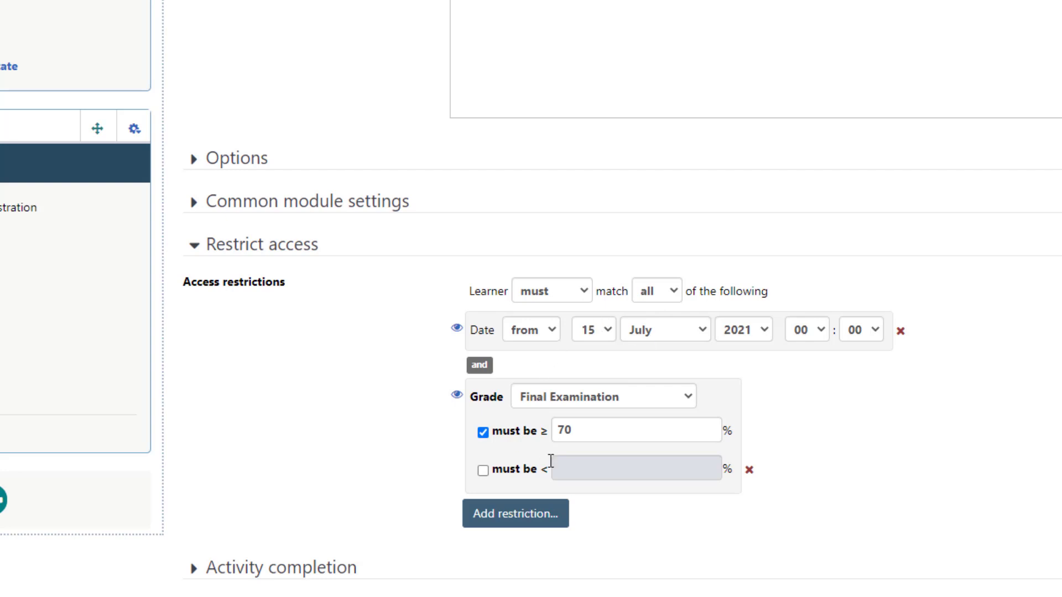
Require learners to match all of the access restrictions, and save the settings, returning to the course.
left_click(679, 291)
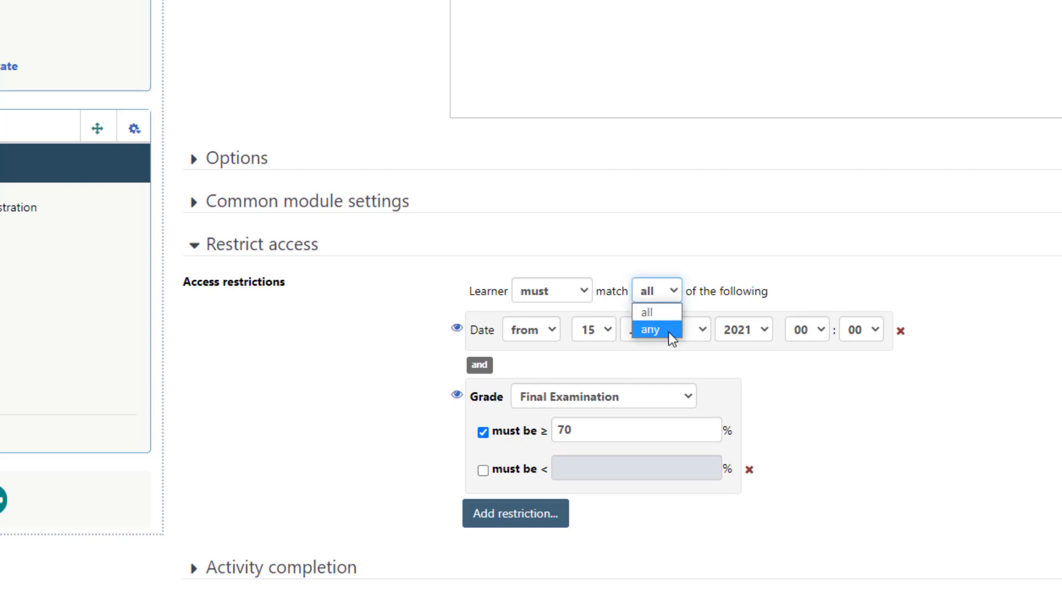
left_click(666, 309)
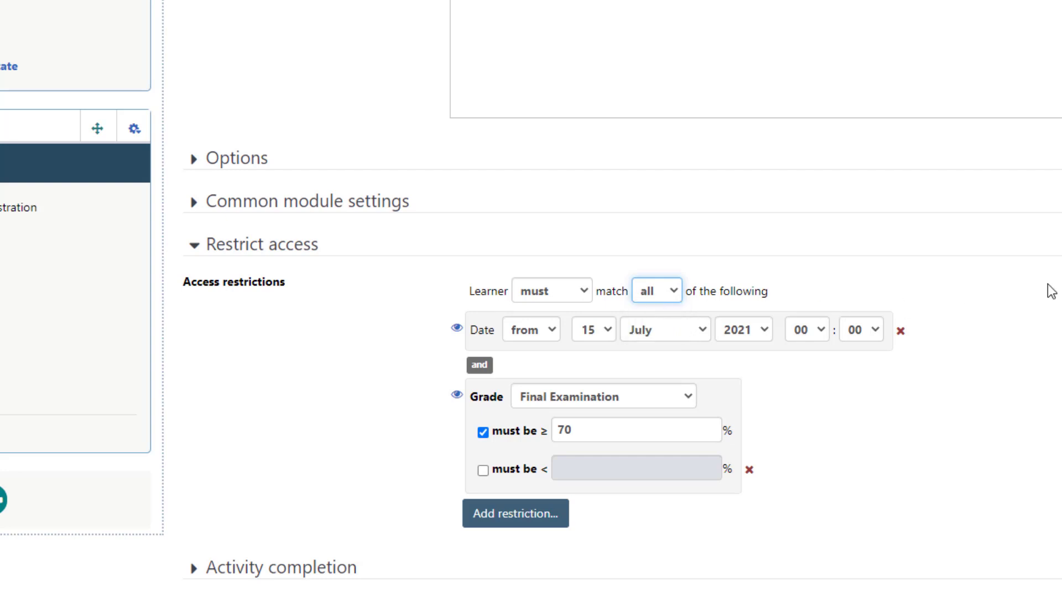
scroll(1048, 291, "down", 2)
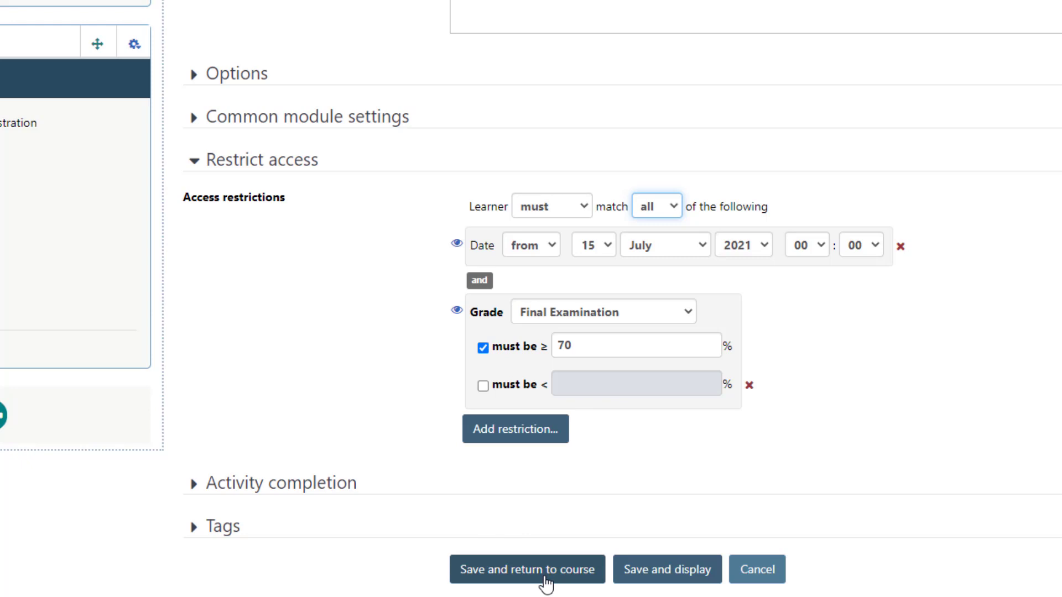
left_click(546, 583)
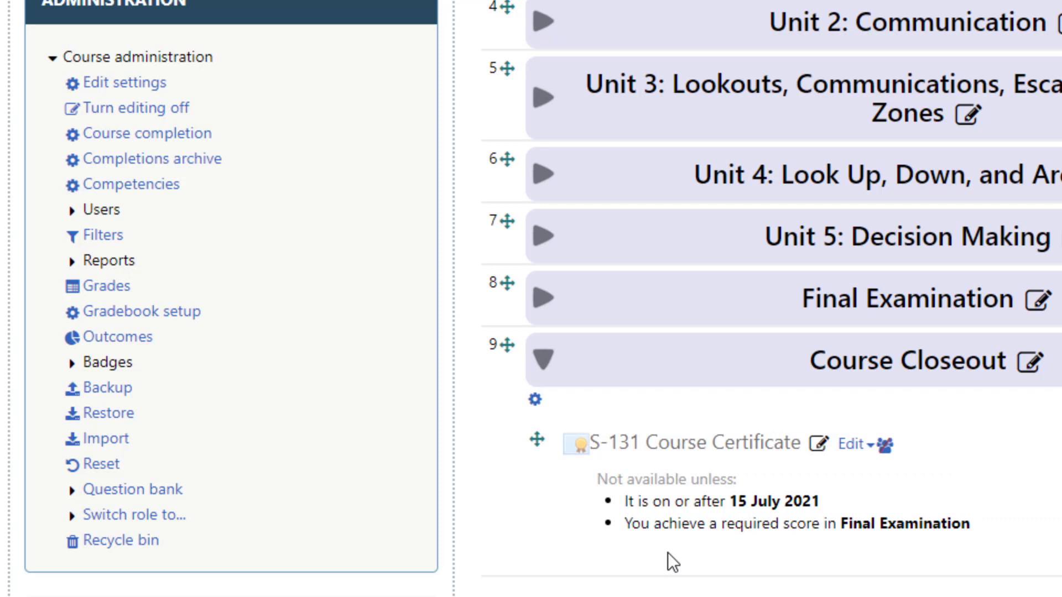
Switch the course role to Learner to preview the course as a student.
left_click(168, 522)
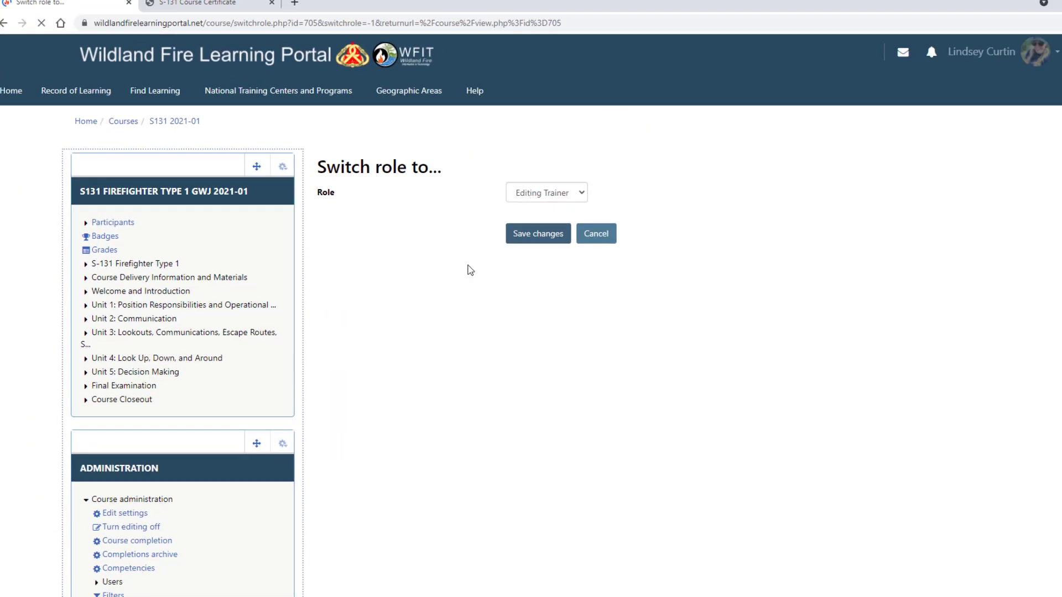
left_click(545, 193)
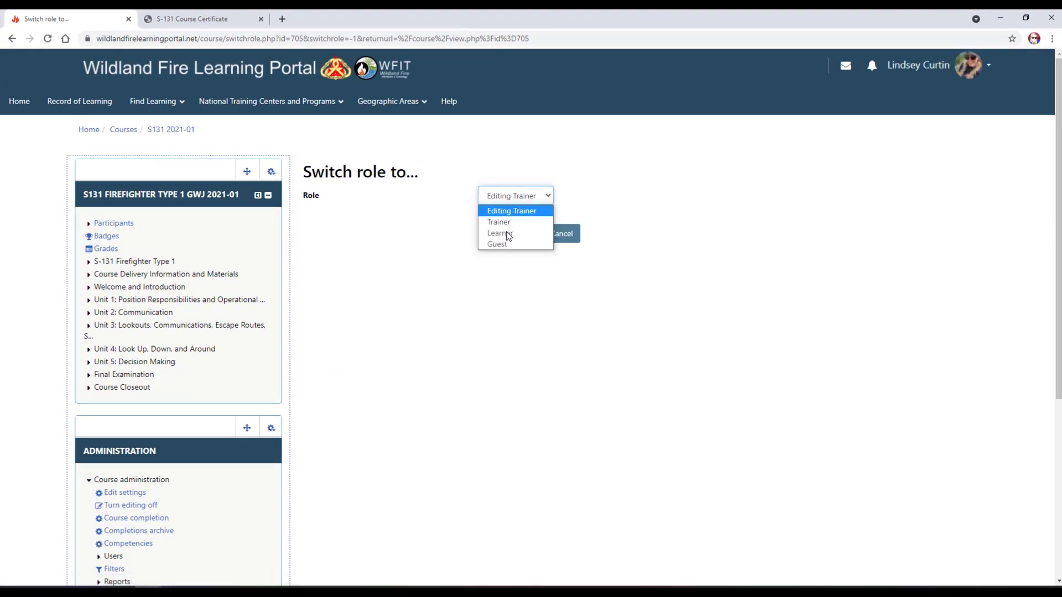
left_click(508, 234)
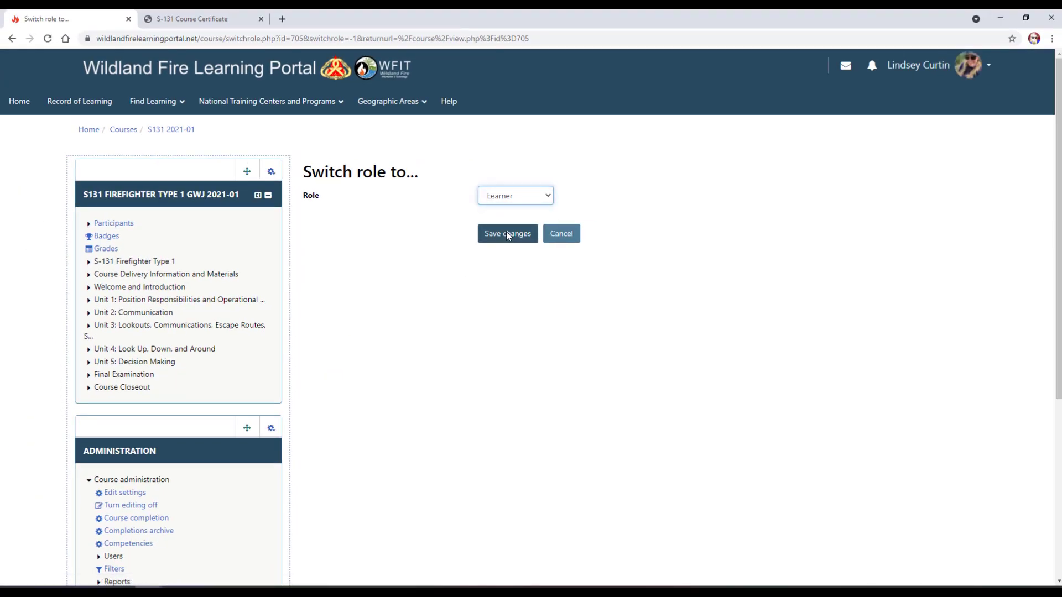
left_click(501, 239)
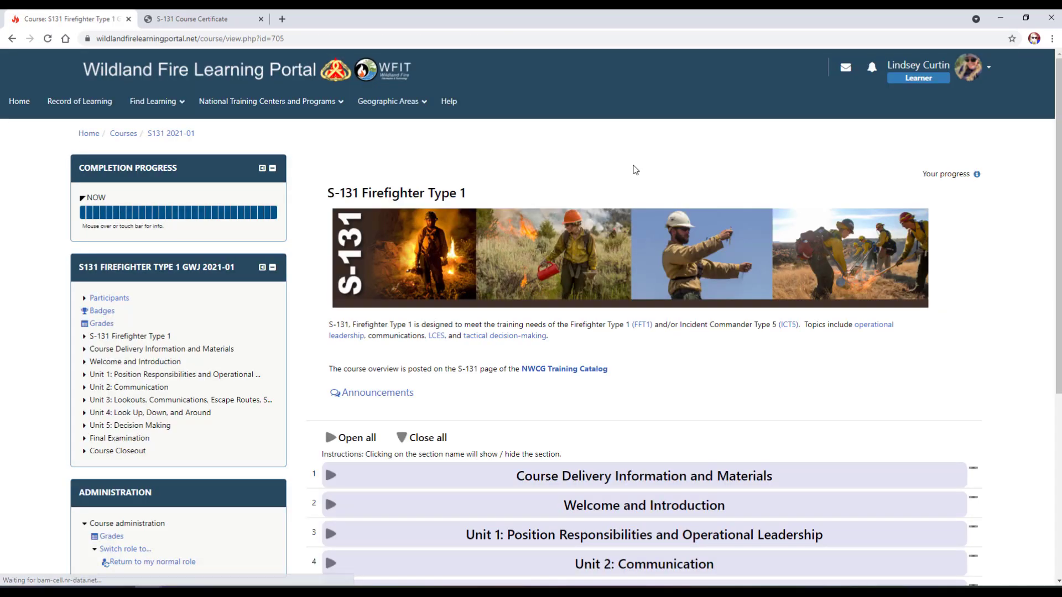
Check whether the S-131 Course Certificate under Course Closeout can be opened as a learner, and return to the normal role.
scroll(635, 170, "down", 5)
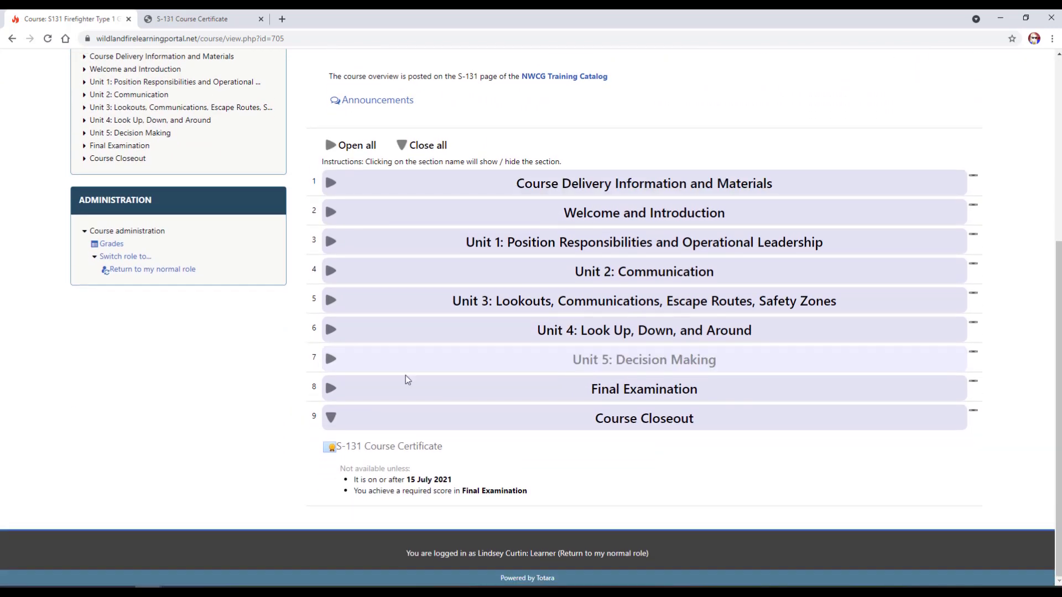
double_click(383, 449)
left_click(410, 452)
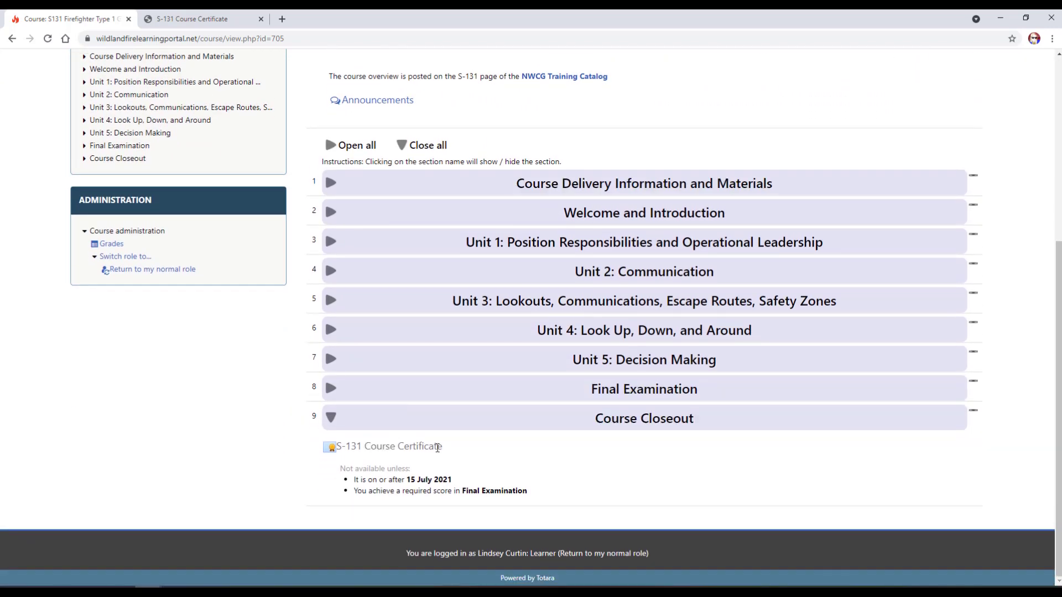
left_click_drag(449, 449, 330, 458)
left_click(460, 460)
left_click(147, 276)
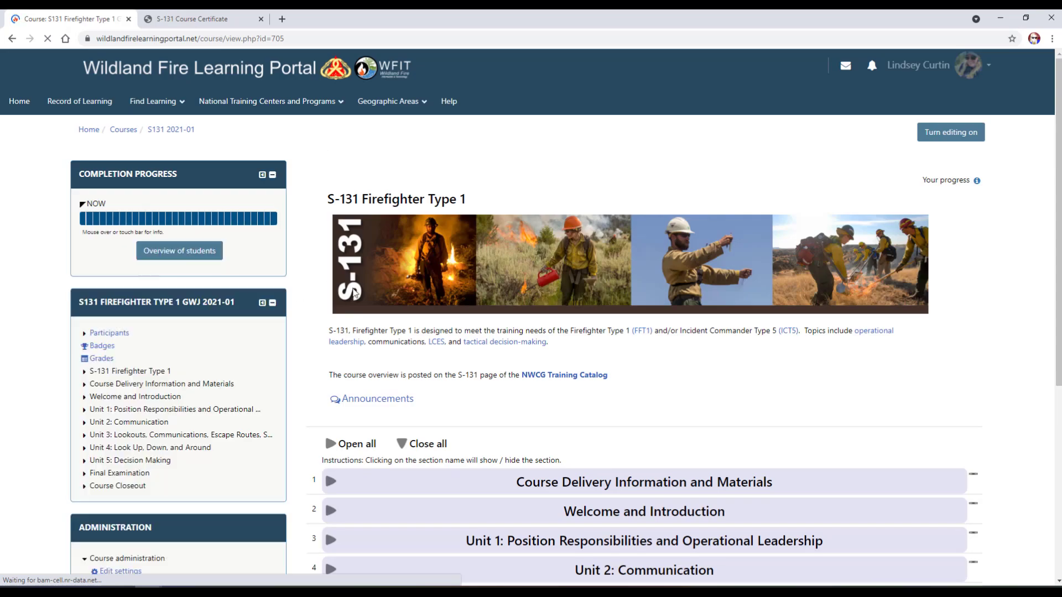
Download the S-131 Course Certificate as S-131_Course_Certificate (1), view the PDF, and go back to the S131 2021-01 course.
scroll(364, 293, "down", 3)
scroll(364, 293, "down", 2)
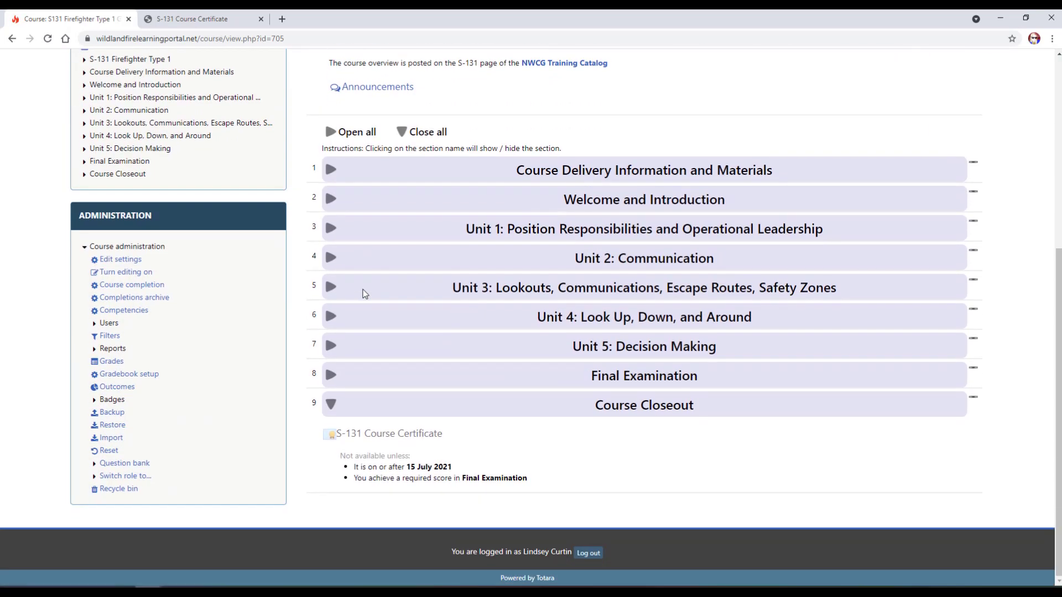
left_click(393, 437)
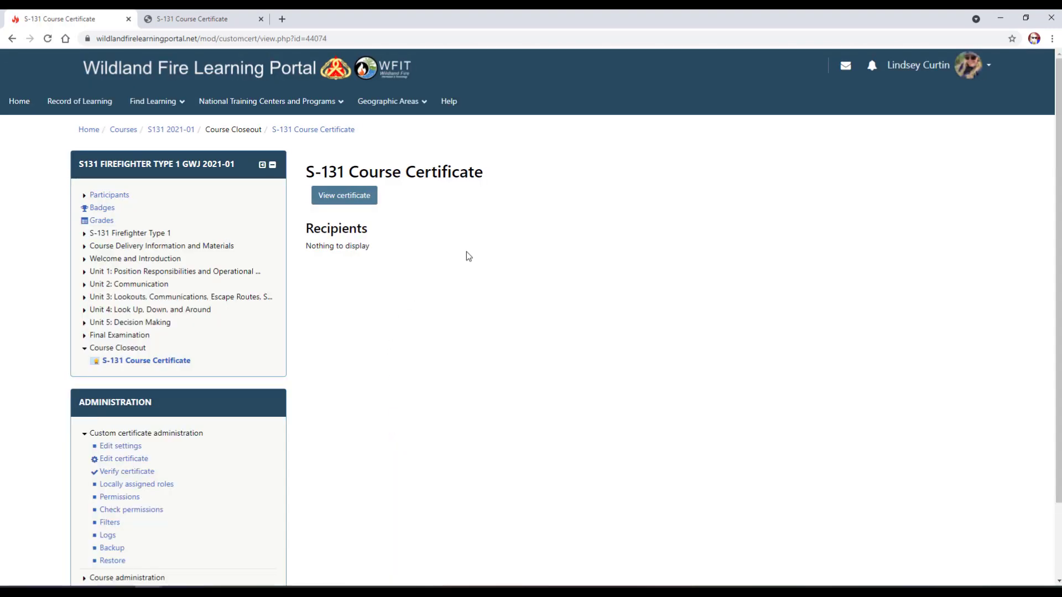
scroll(466, 251, "down", 1)
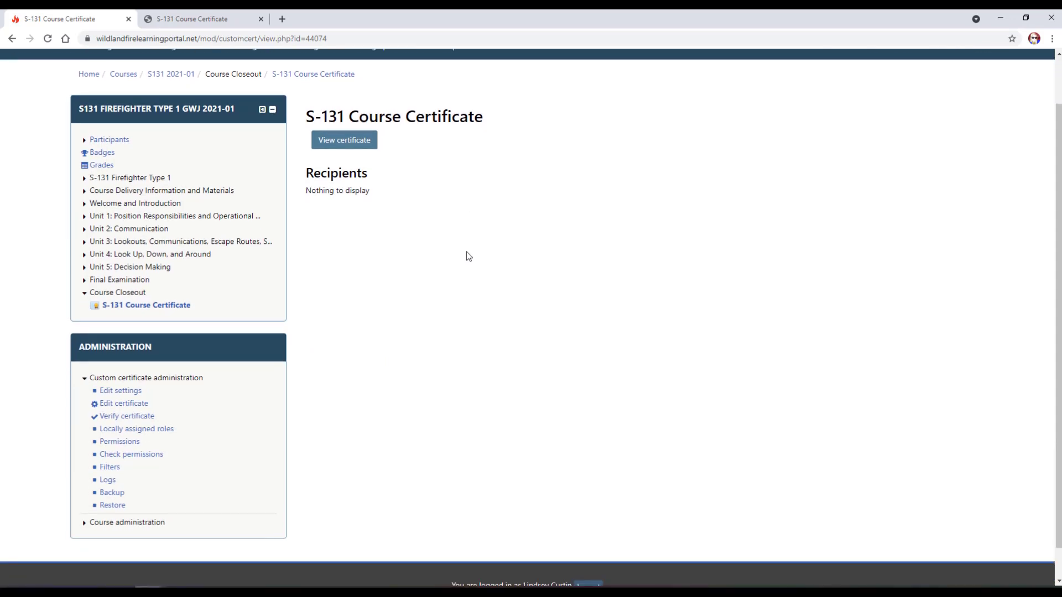
left_click(337, 144)
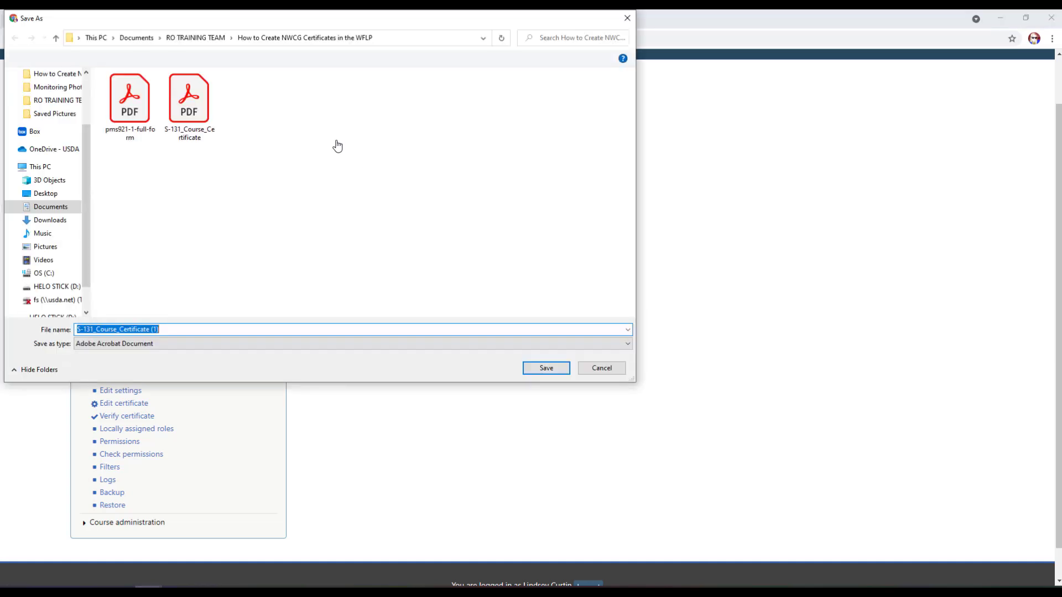
left_click(536, 369)
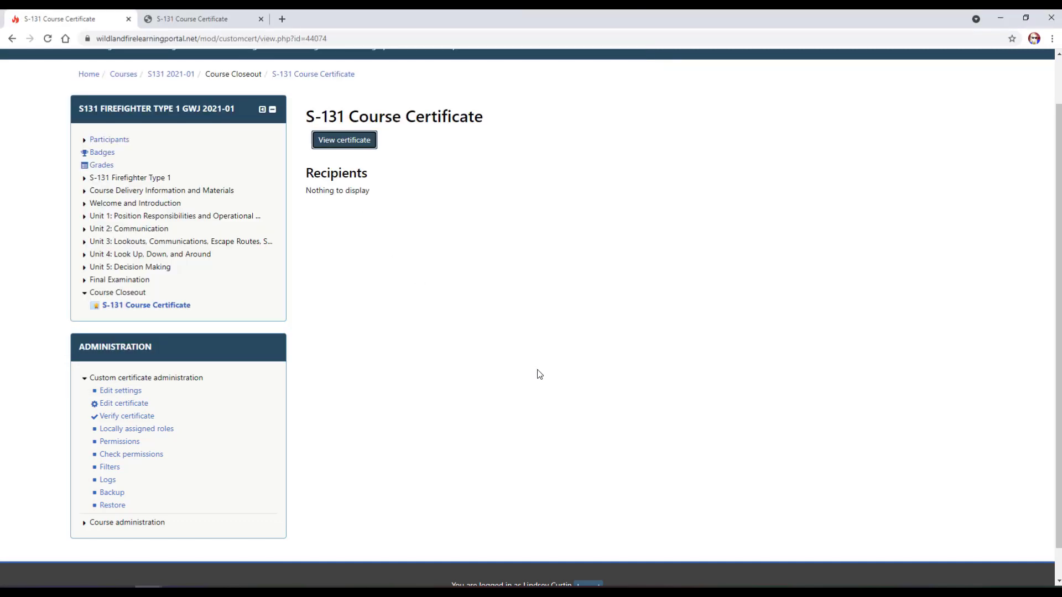
left_click(29, 574)
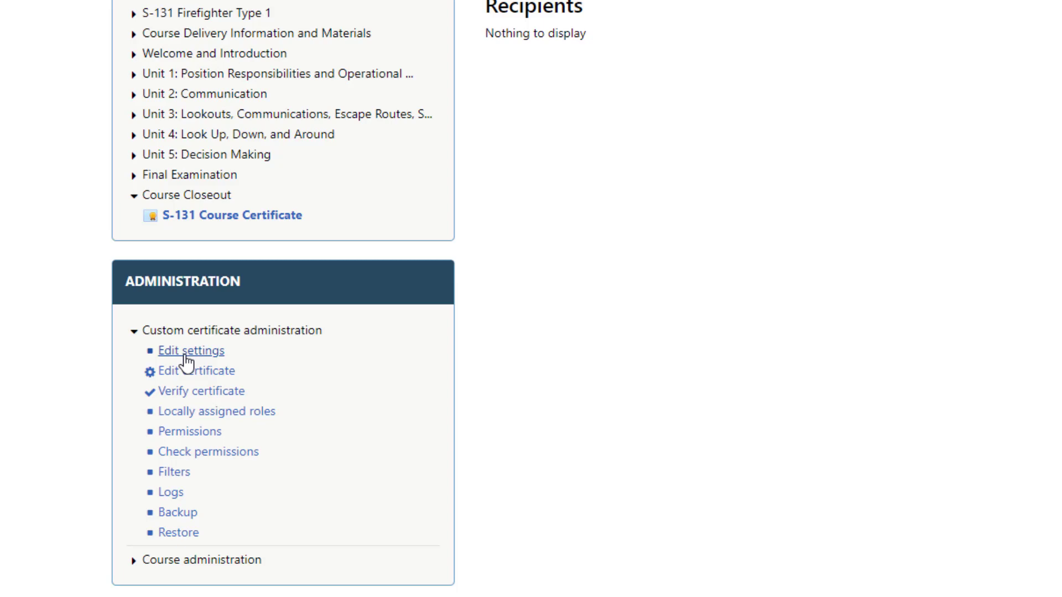
left_click(177, 76)
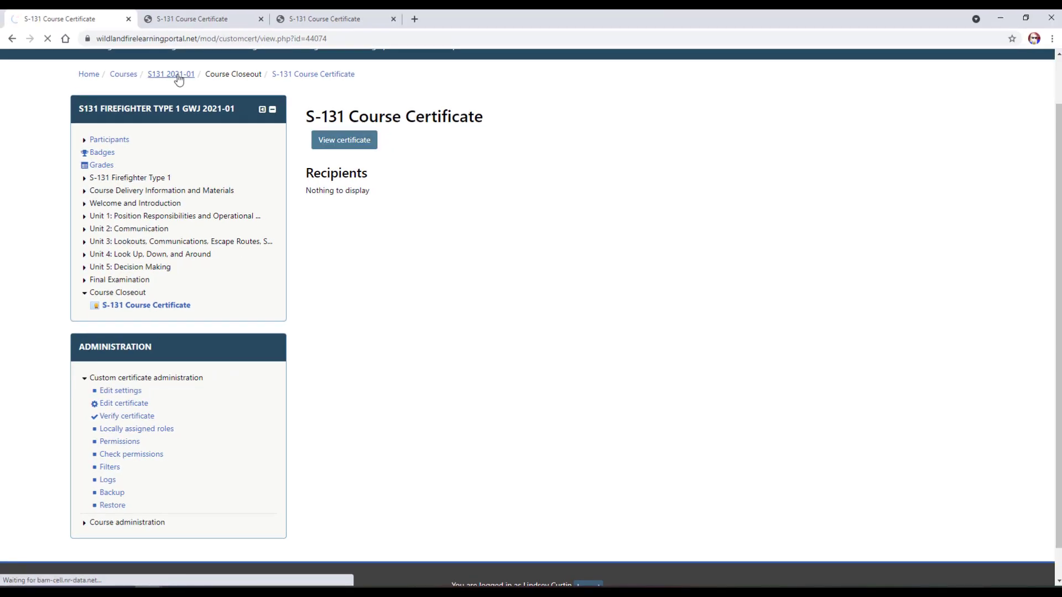